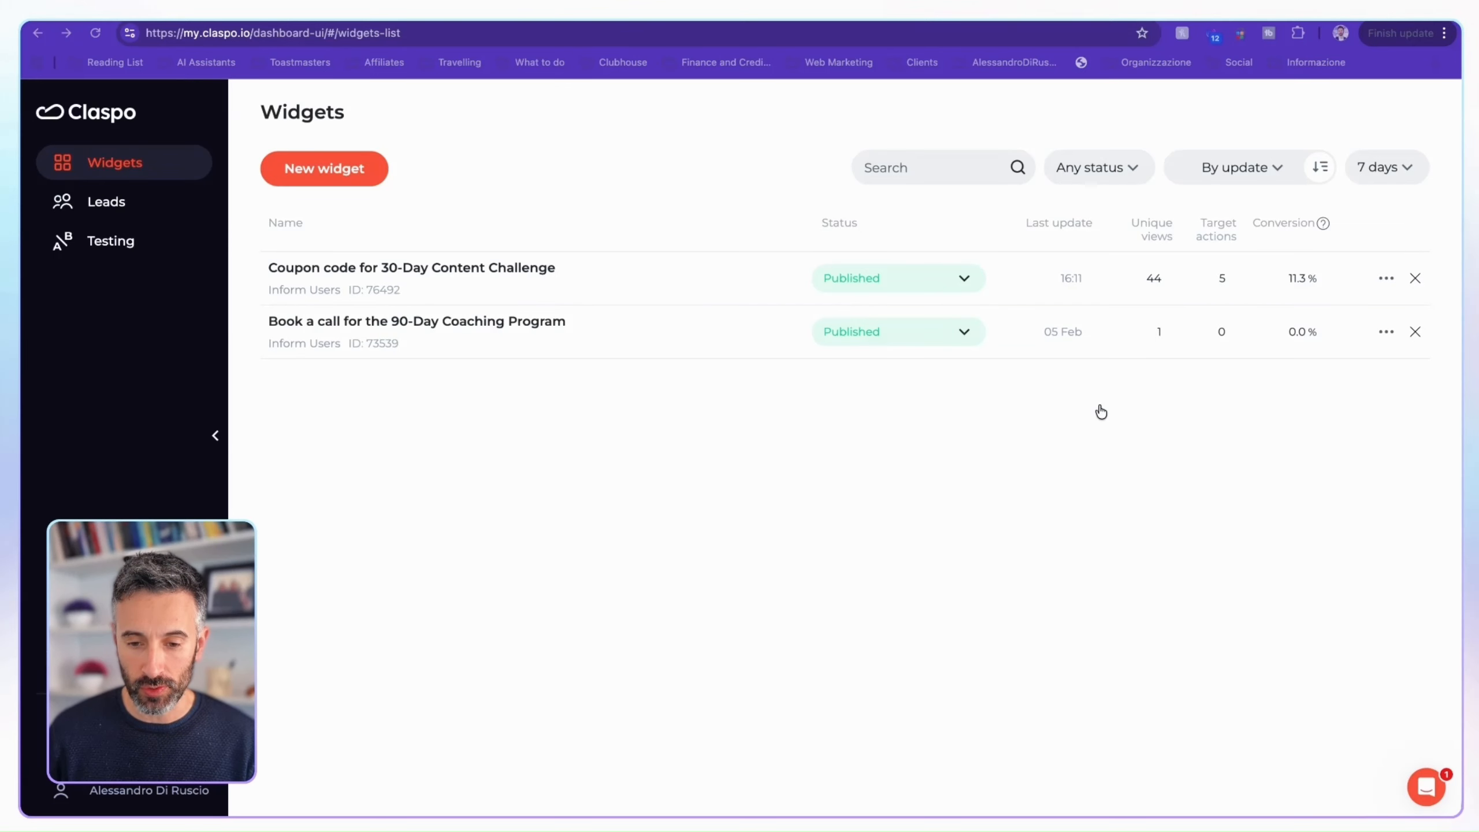
Start a new widget from the template library
{"action": "left_click", "coordinate": [330, 170]}
{"action": "left_click", "coordinate": [852, 462]}
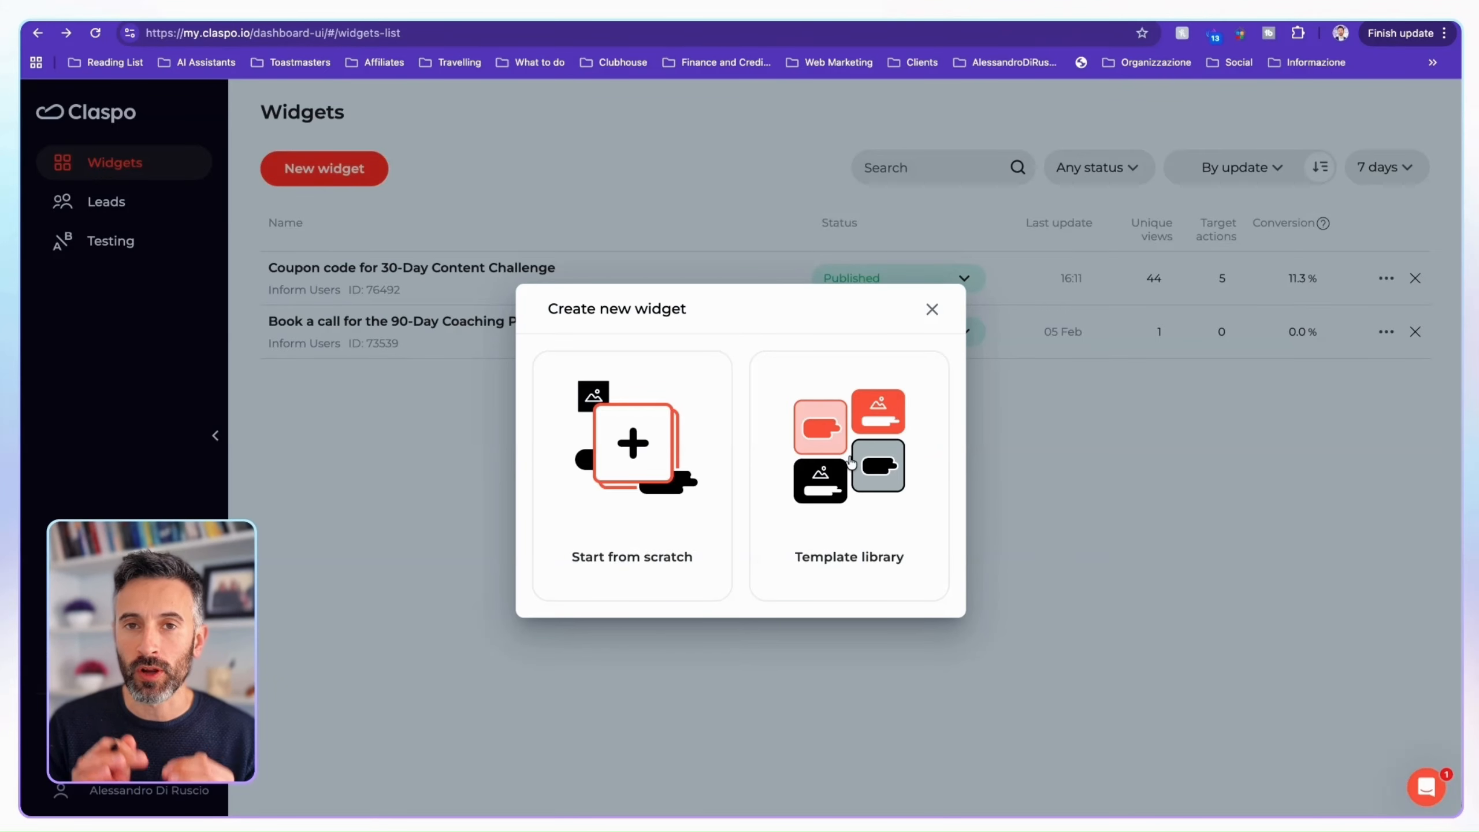
{"action": "left_click", "coordinate": [868, 496]}
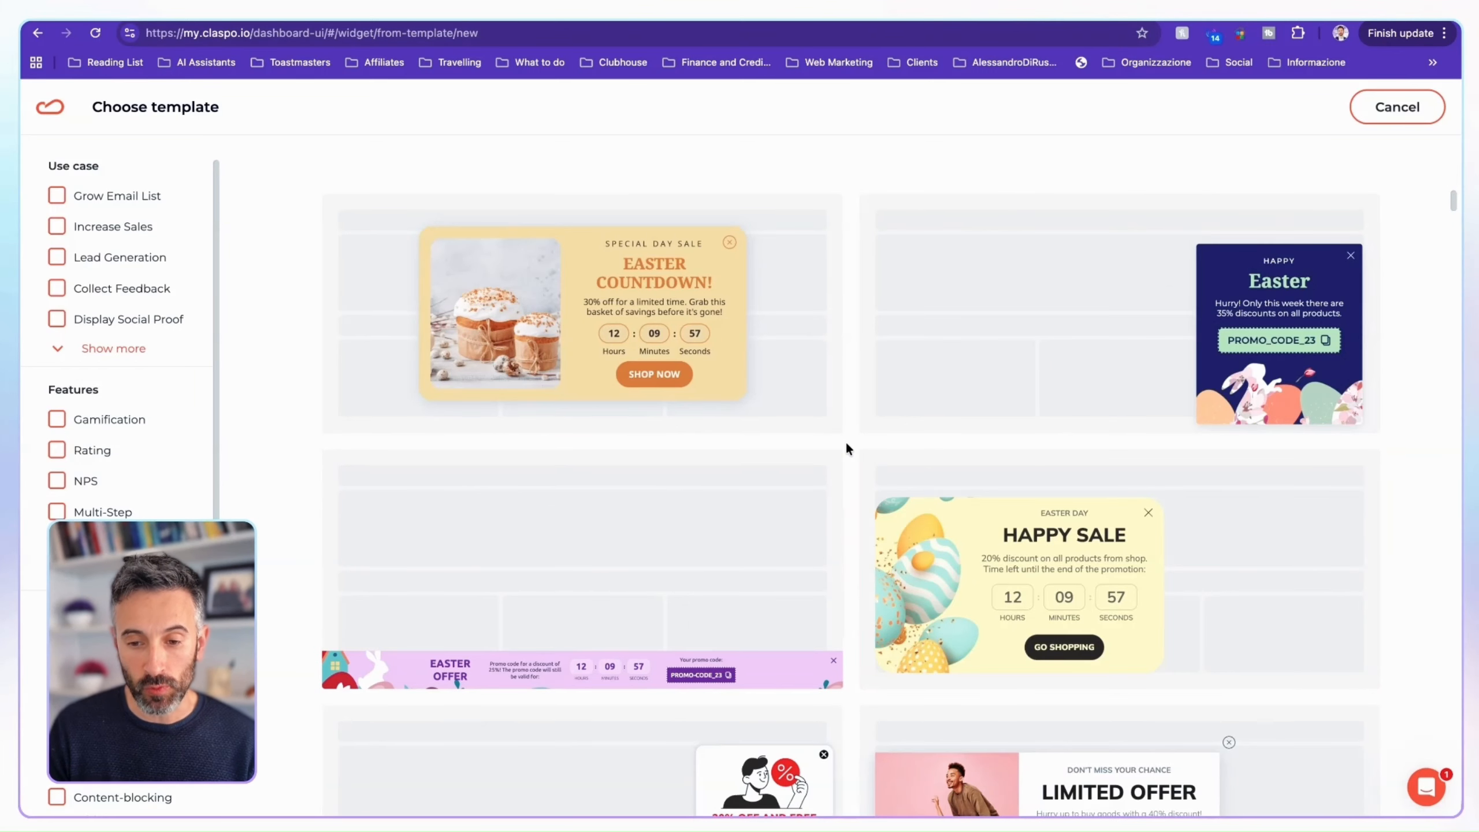
Filter the template library by the Increase Sales use case
{"action": "scroll", "coordinate": [846, 441], "scroll_direction": "down", "scroll_amount": 2}
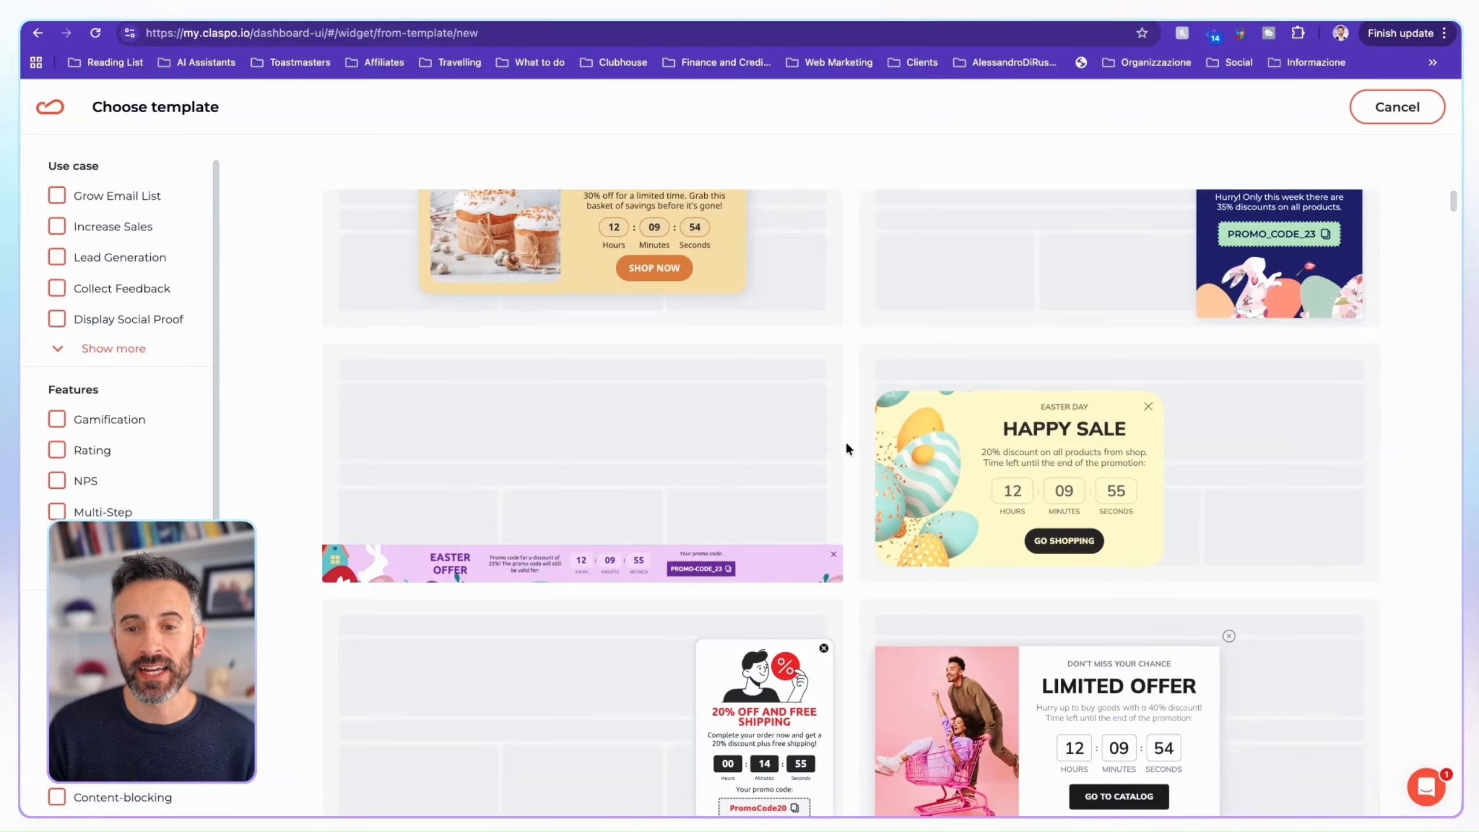
{"action": "scroll", "coordinate": [846, 441], "scroll_direction": "down", "scroll_amount": 10}
{"action": "scroll", "coordinate": [846, 441], "scroll_direction": "down", "scroll_amount": 5}
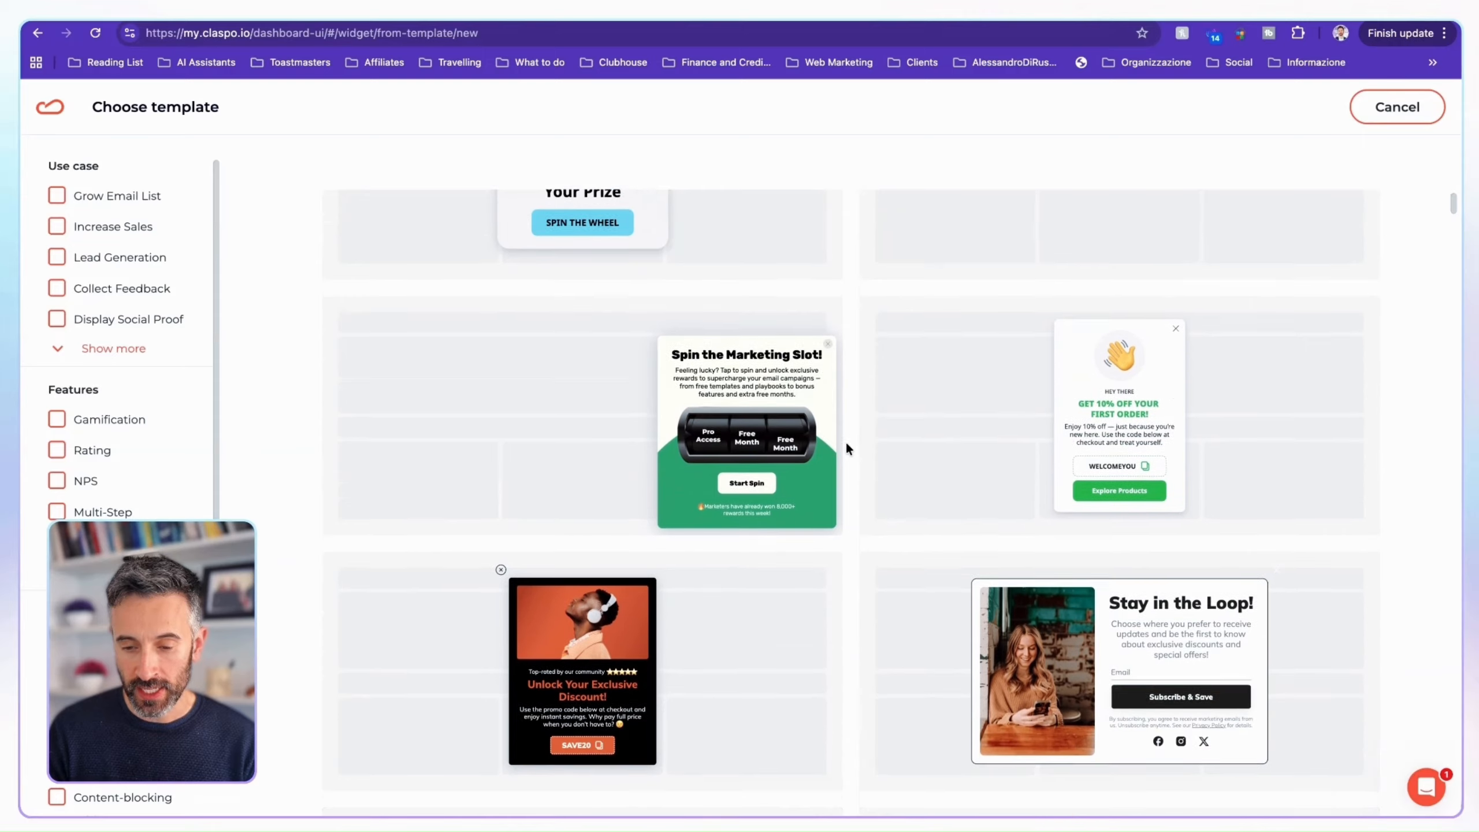
{"action": "scroll", "coordinate": [847, 449], "scroll_direction": "down", "scroll_amount": 1}
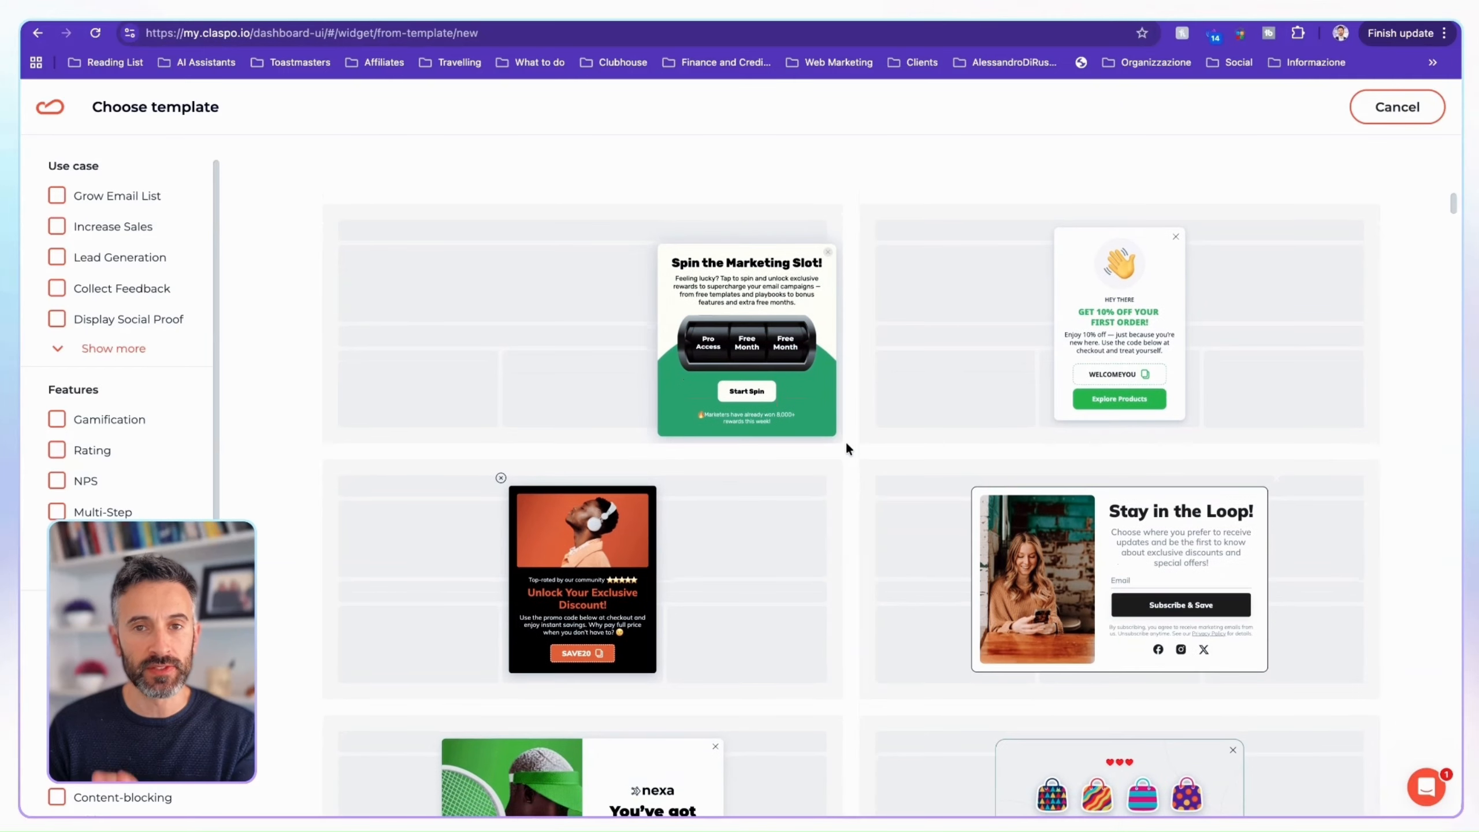
{"action": "scroll", "coordinate": [847, 448], "scroll_direction": "down", "scroll_amount": 1}
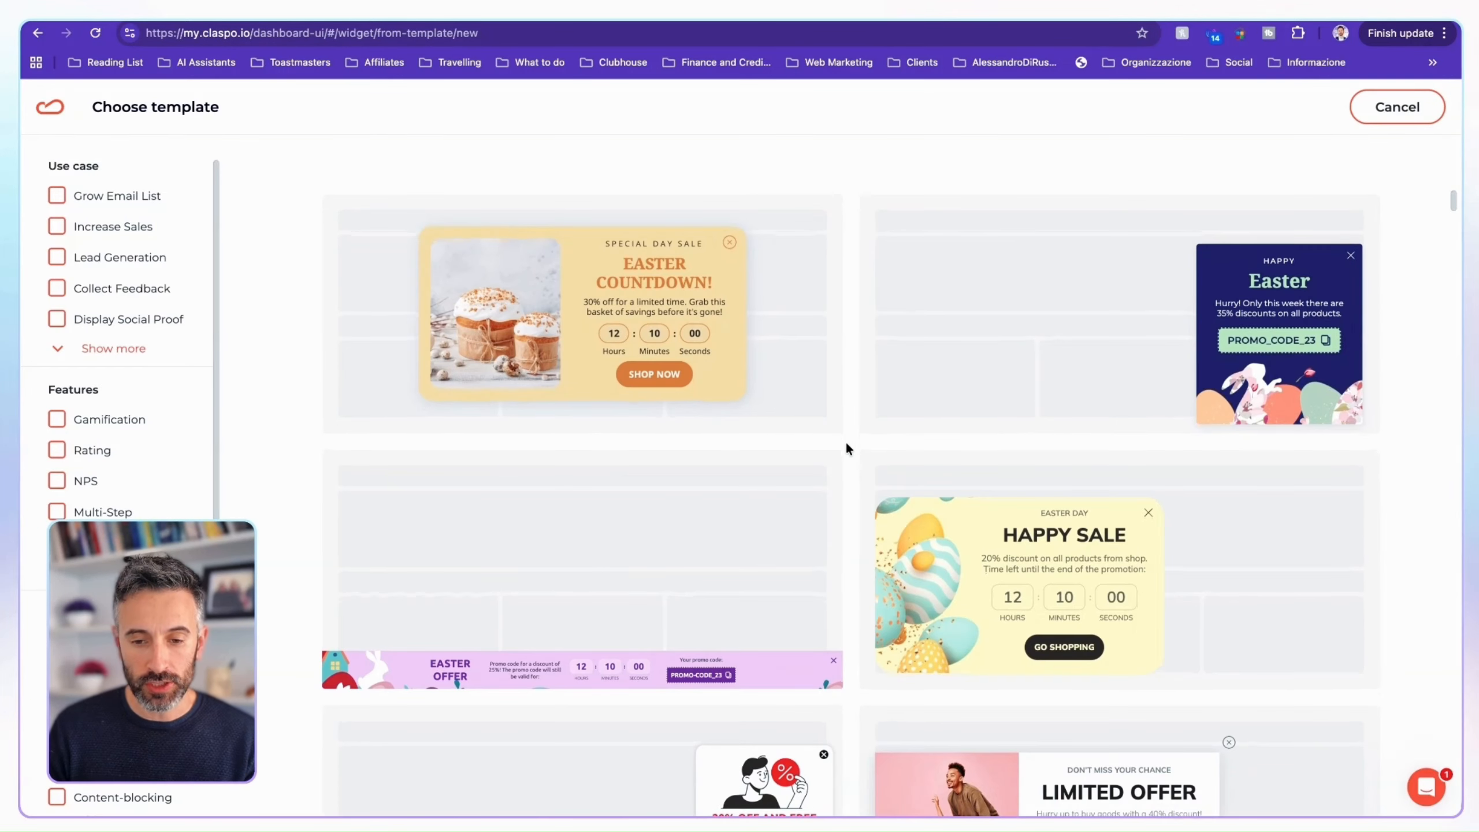
{"action": "left_click", "coordinate": [56, 227]}
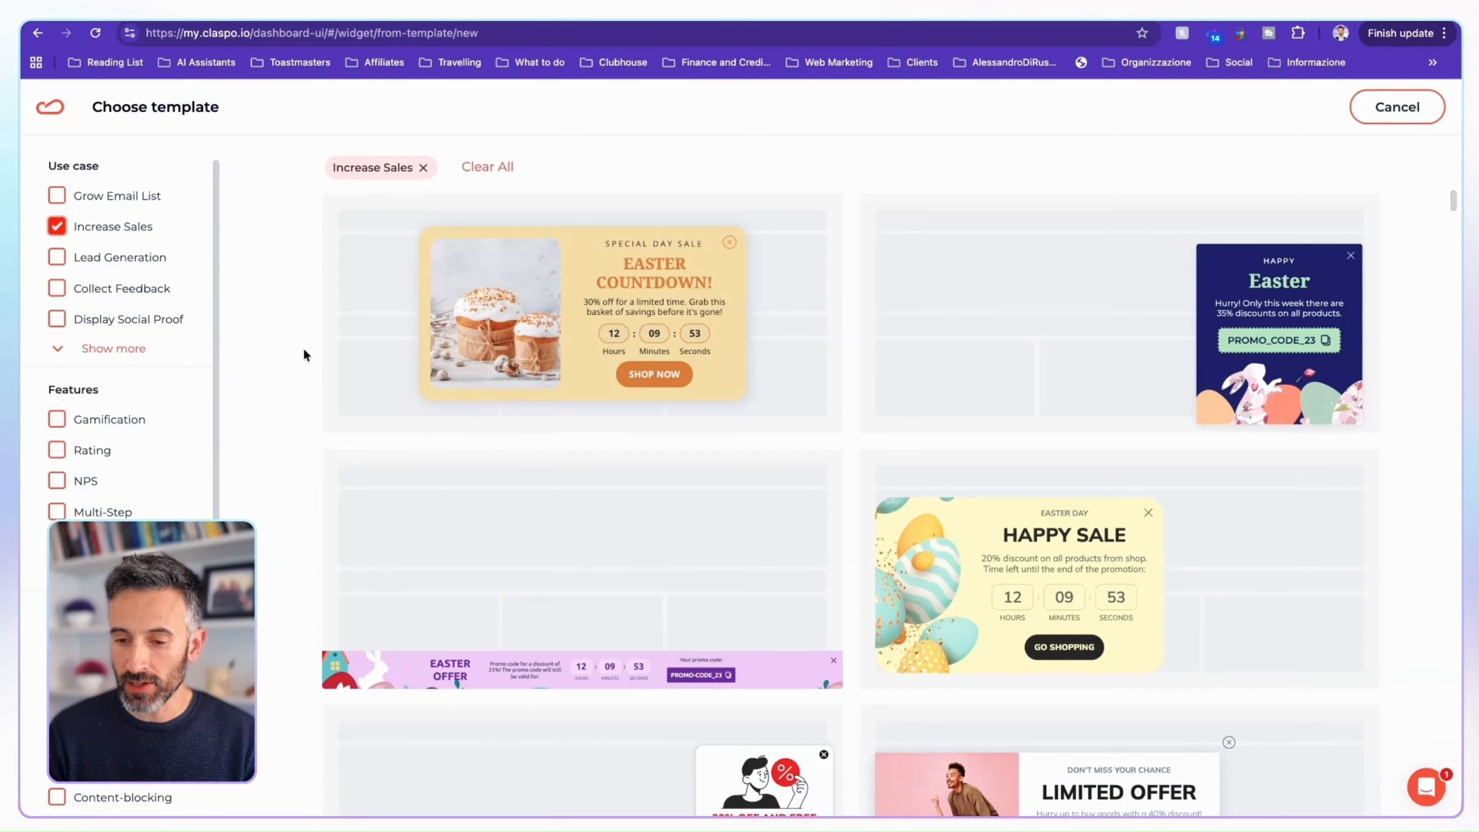
Open the details of the black "Unlock Your Exclusive Discount!" popup template with the SAVE20 promo code
{"action": "scroll", "coordinate": [293, 611], "scroll_direction": "down", "scroll_amount": 2}
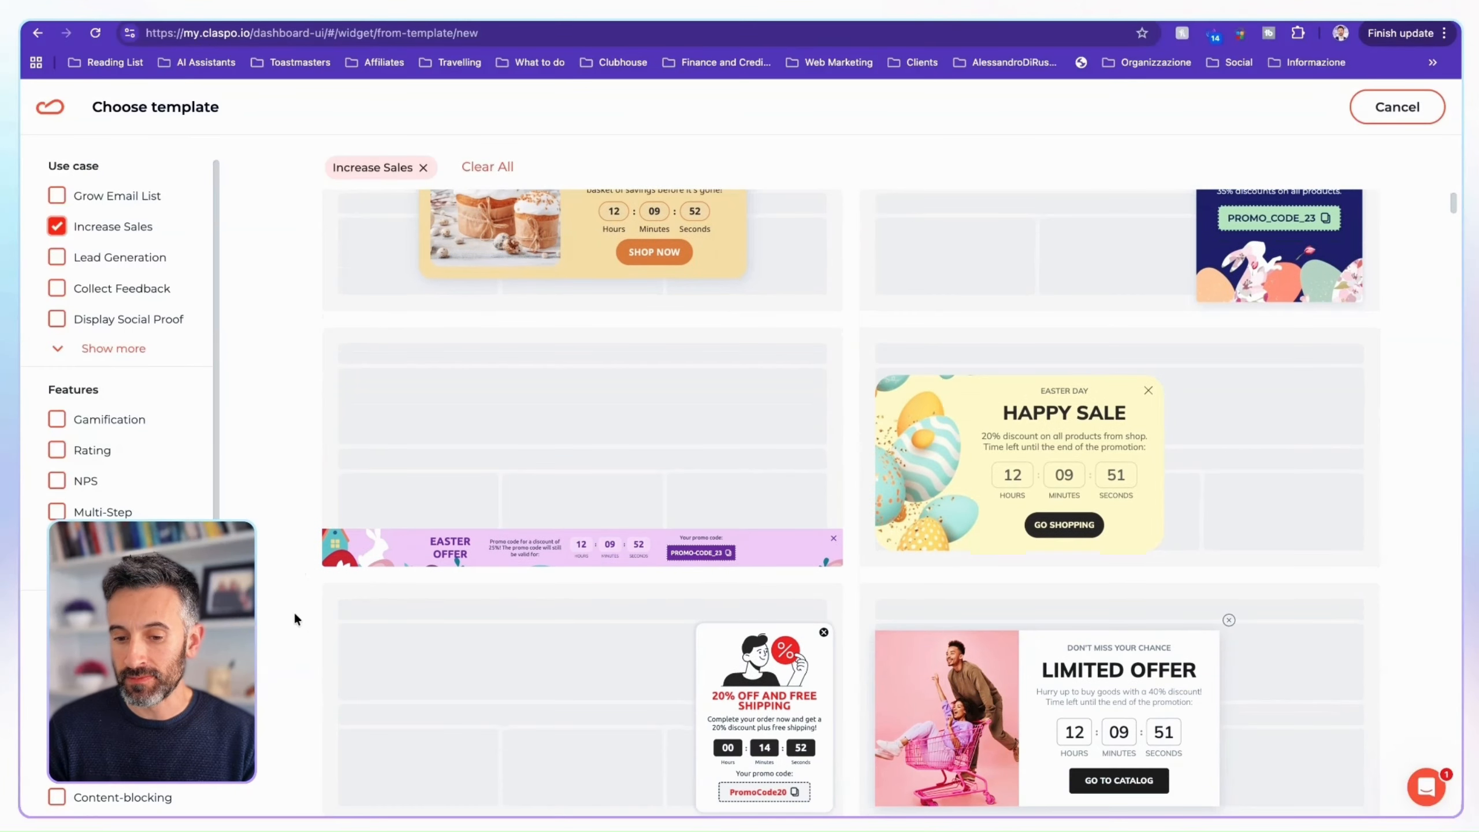
{"action": "scroll", "coordinate": [294, 611], "scroll_direction": "up", "scroll_amount": 2}
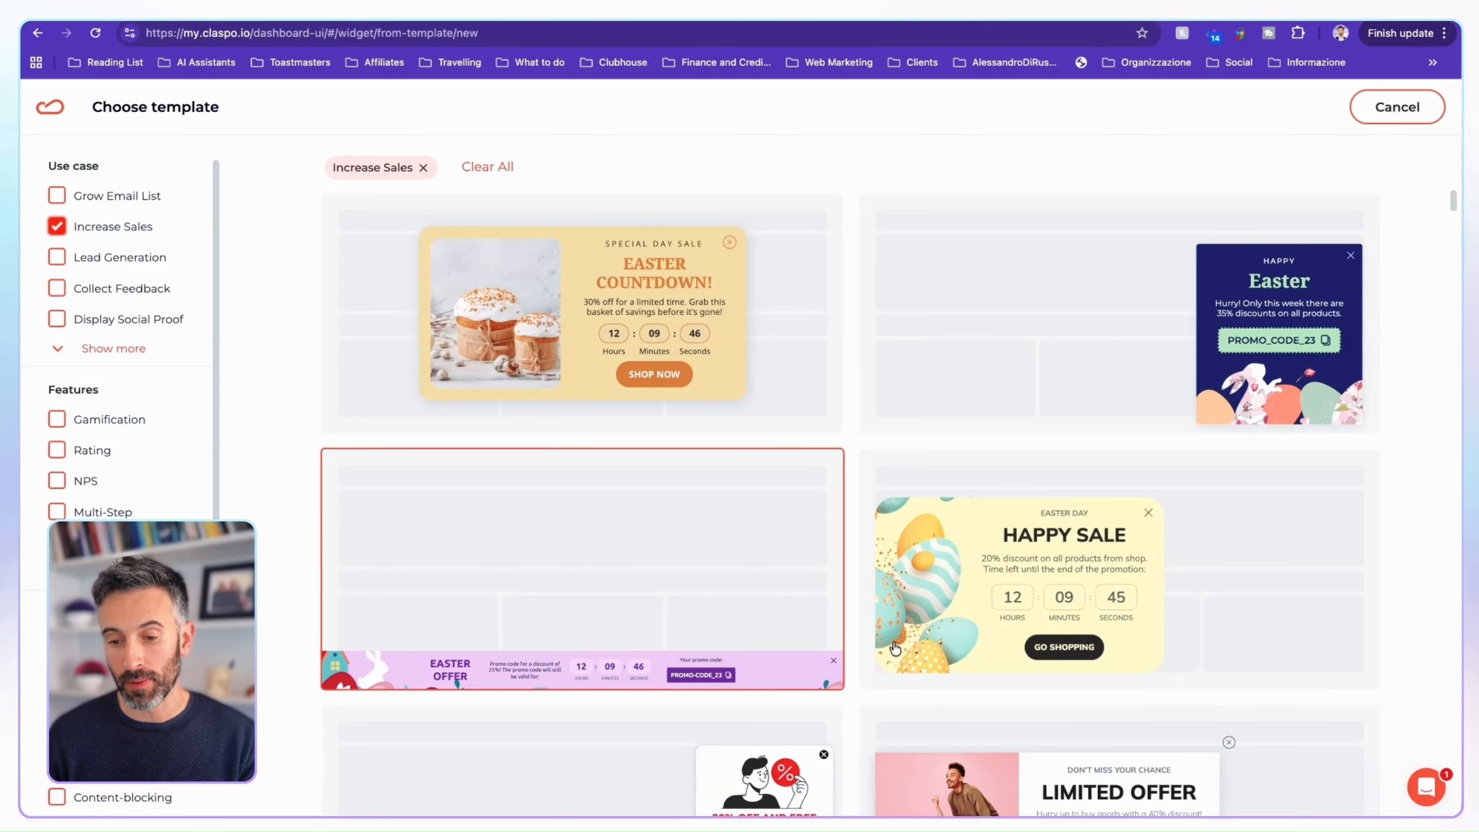
{"action": "scroll", "coordinate": [1055, 568], "scroll_direction": "down", "scroll_amount": 1}
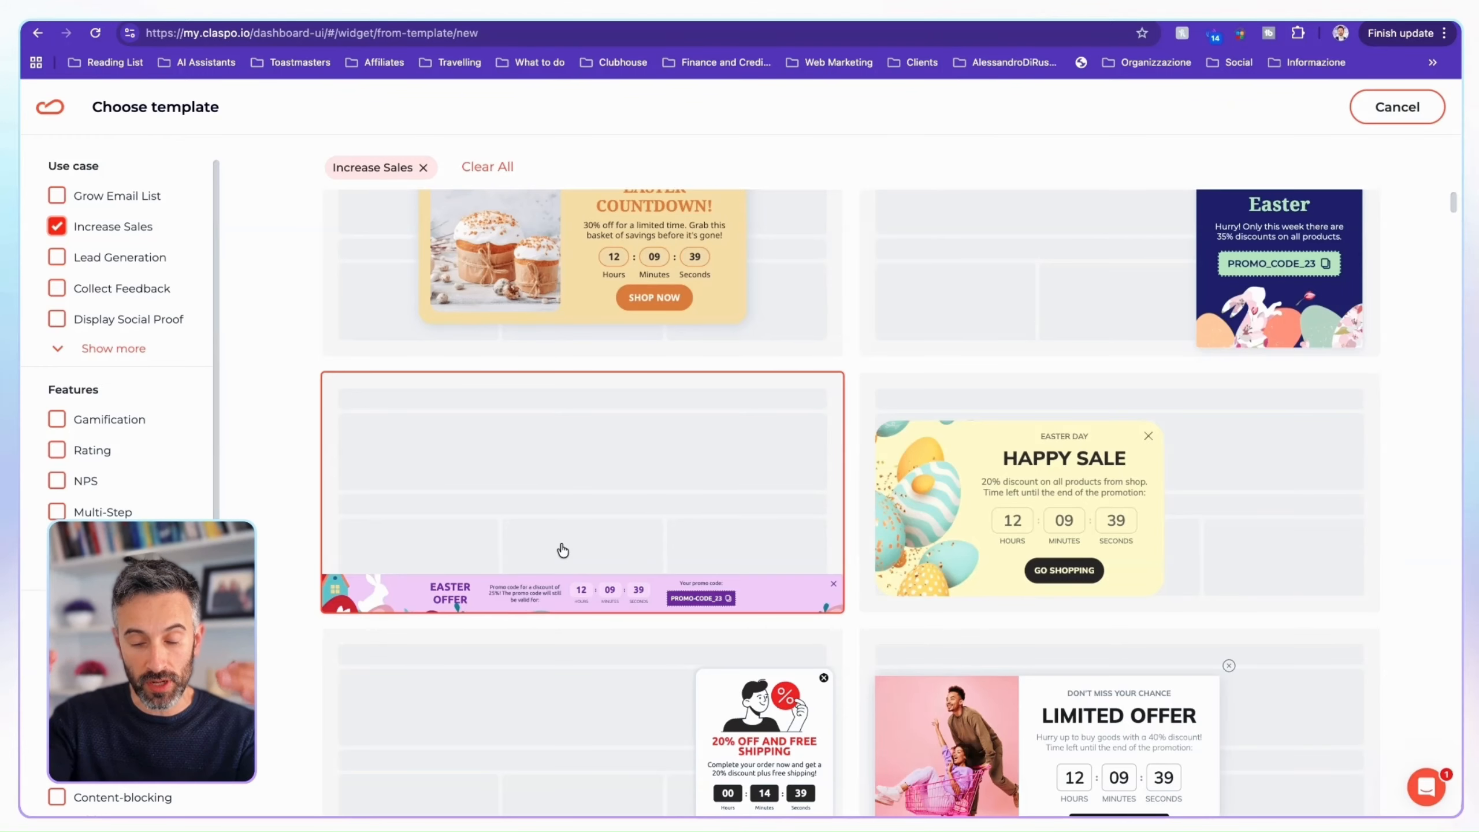
{"action": "scroll", "coordinate": [563, 550], "scroll_direction": "down", "scroll_amount": 1}
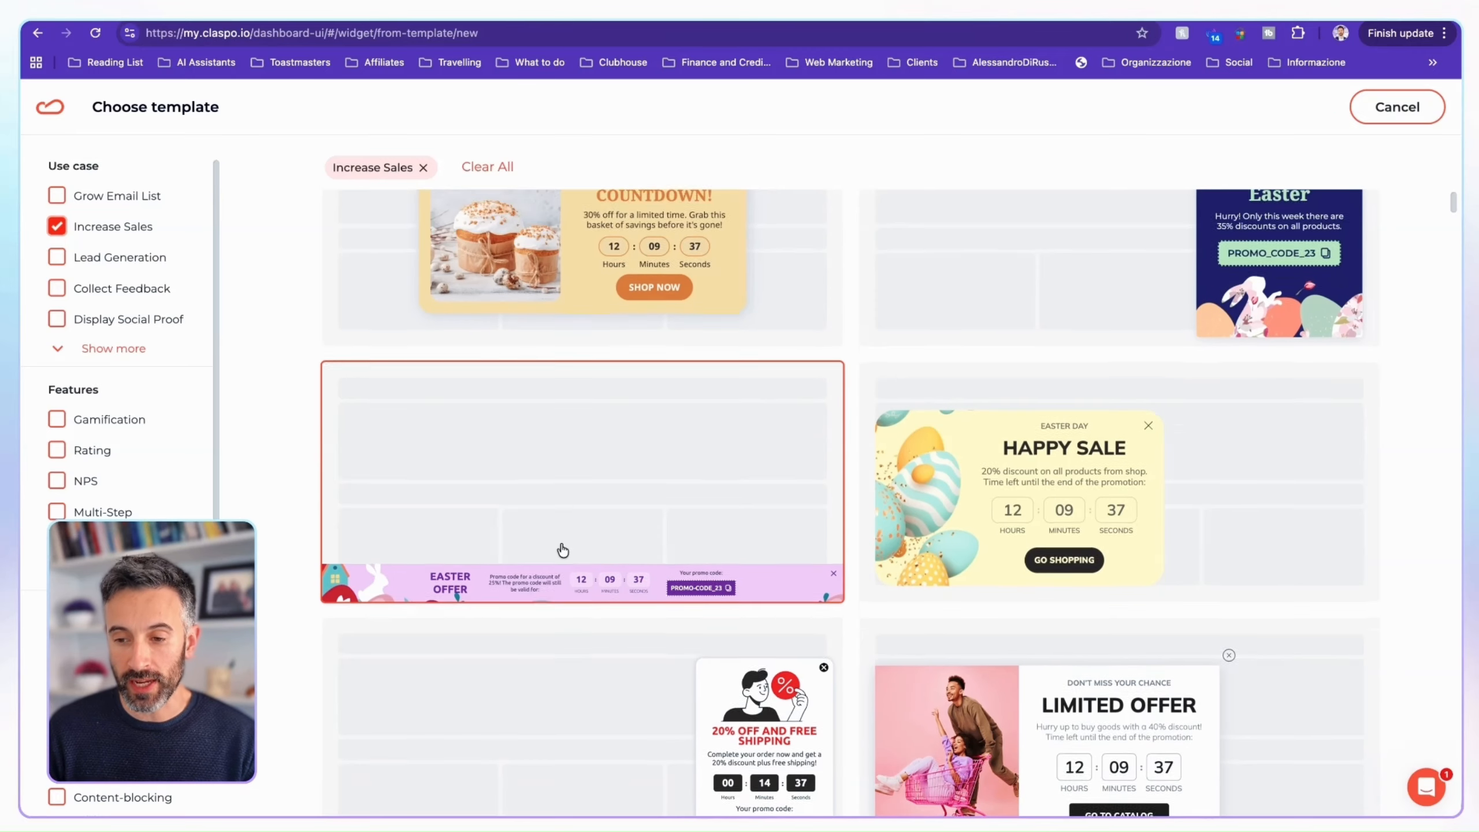
{"action": "scroll", "coordinate": [563, 550], "scroll_direction": "down", "scroll_amount": 5}
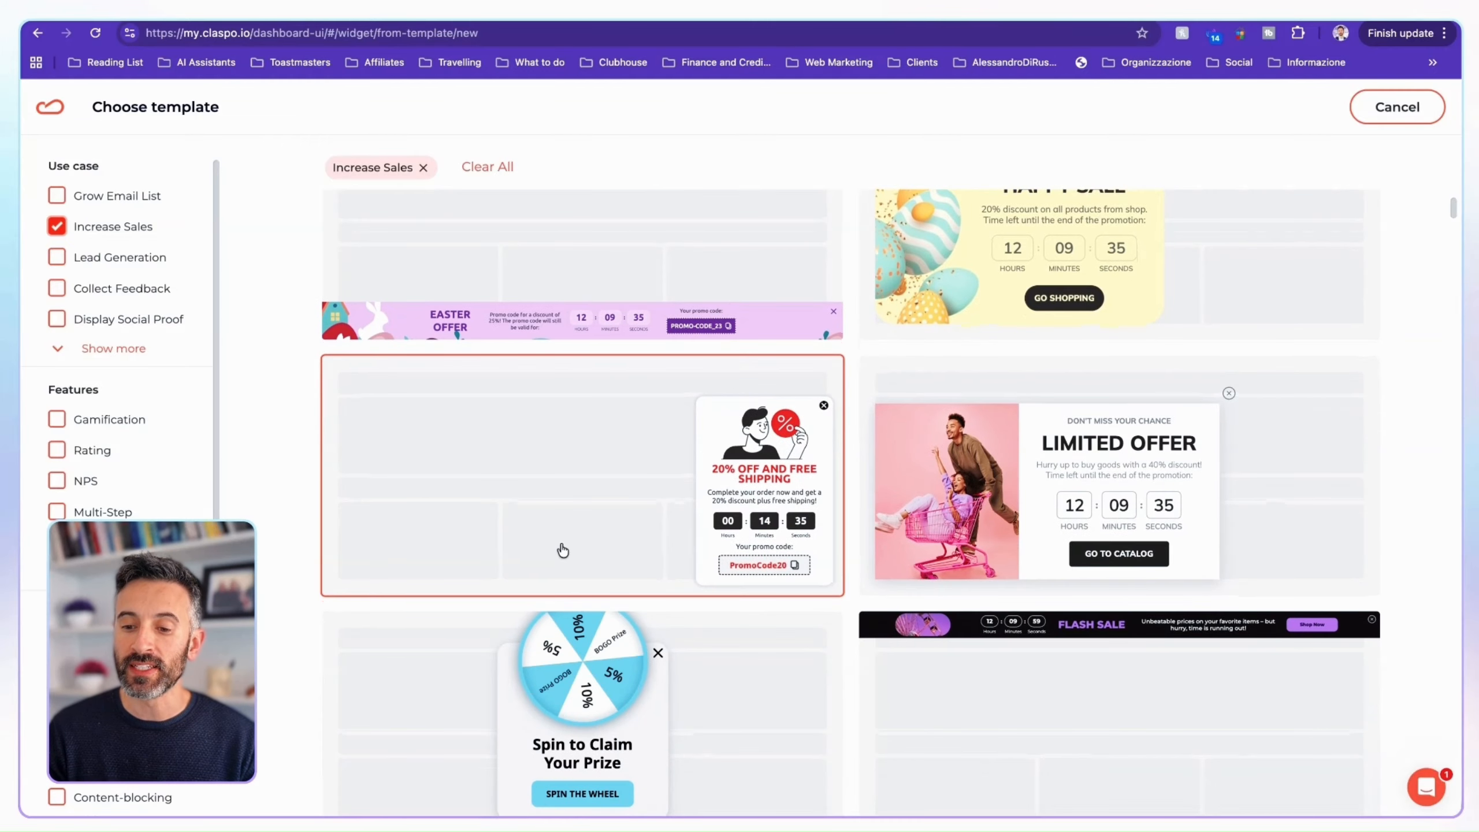
{"action": "scroll", "coordinate": [562, 549], "scroll_direction": "down", "scroll_amount": 3}
{"action": "scroll", "coordinate": [563, 550], "scroll_direction": "down", "scroll_amount": 8}
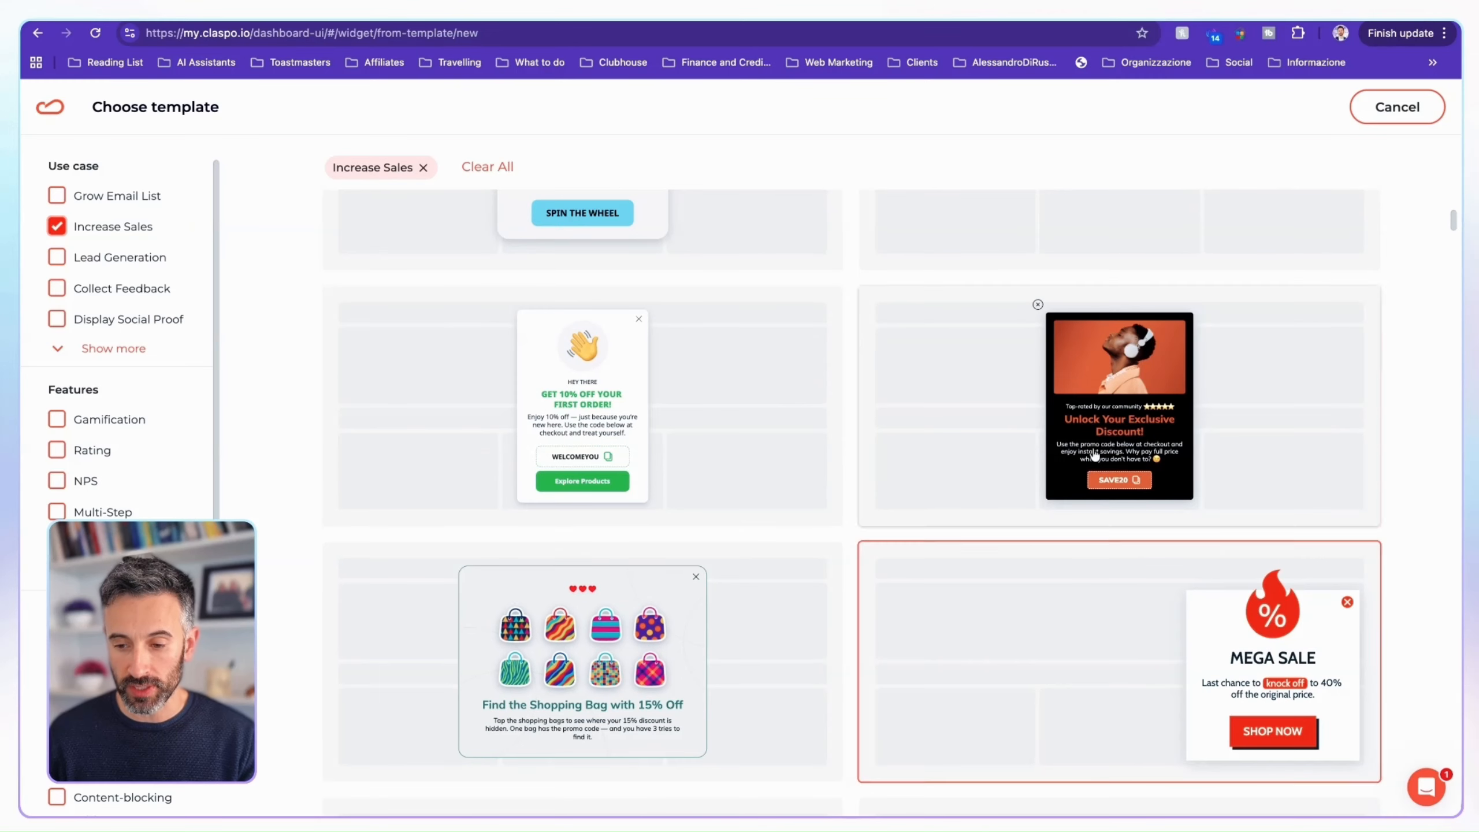
{"action": "left_click", "coordinate": [1002, 416]}
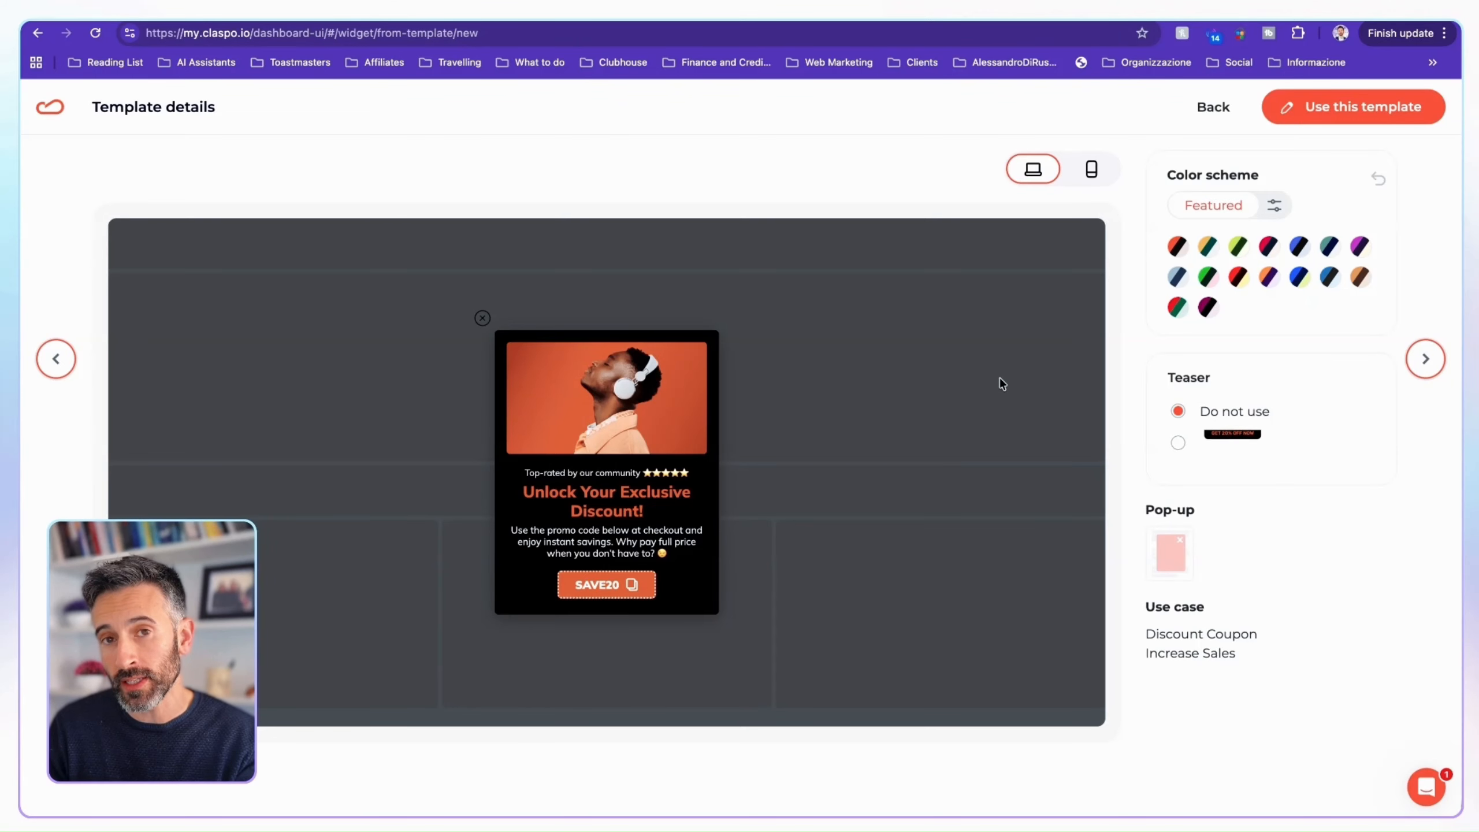
Try out several featured color schemes on the discount template, ending with the orange-brown one
{"action": "left_click", "coordinate": [1177, 248]}
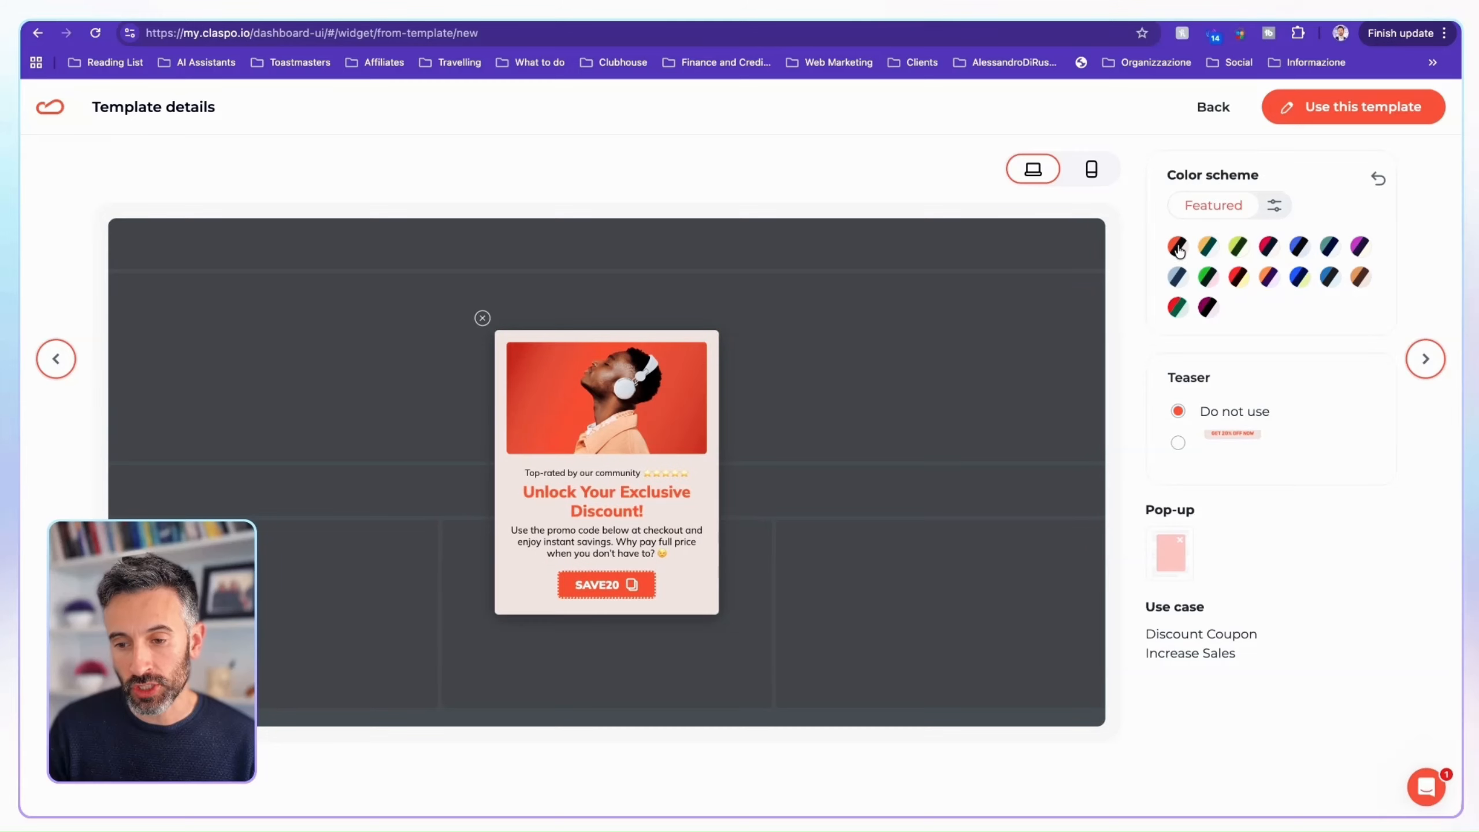
{"action": "left_click", "coordinate": [1203, 250]}
{"action": "left_click", "coordinate": [1237, 250]}
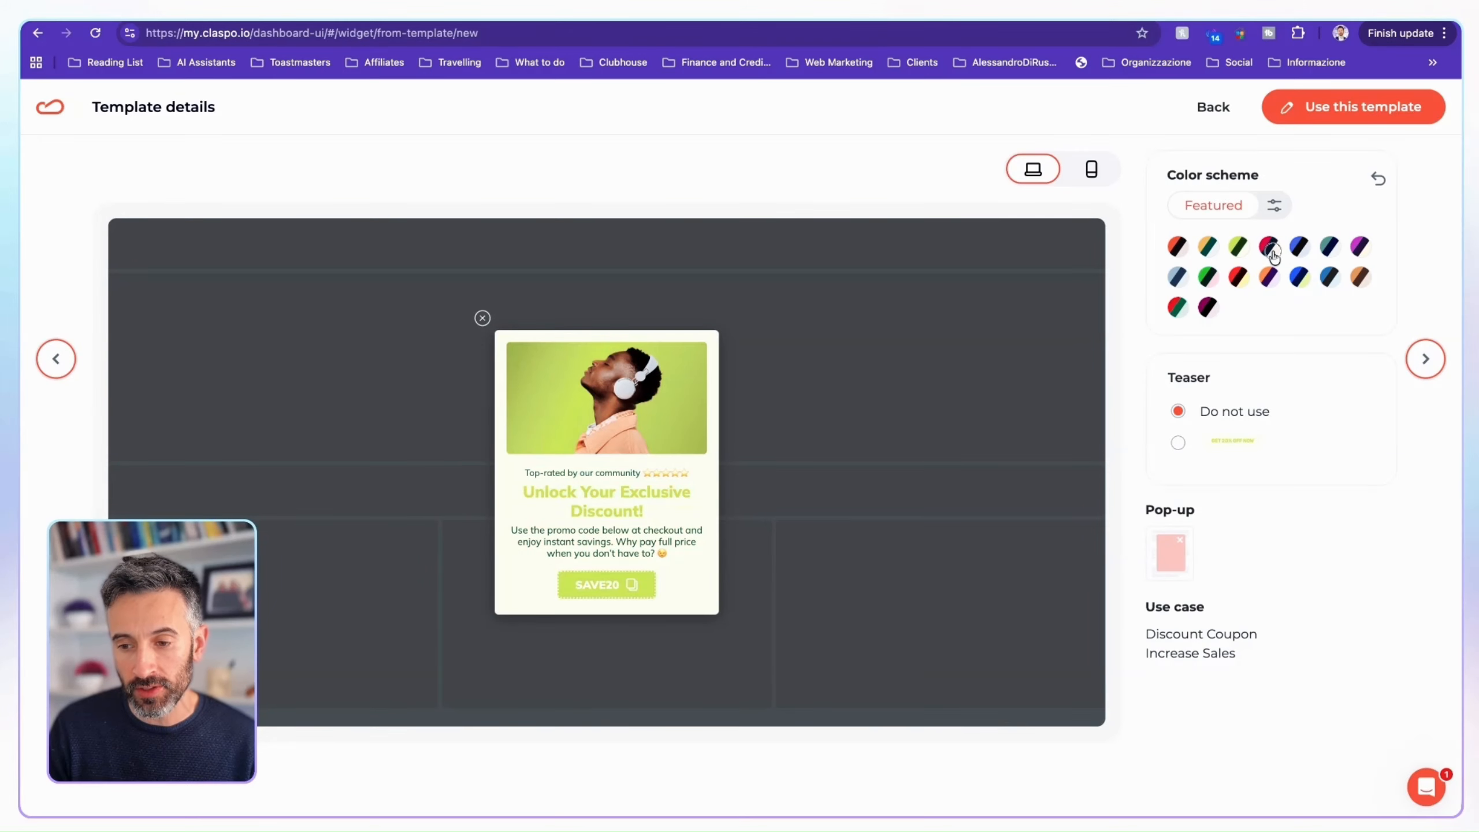
{"action": "left_click", "coordinate": [1272, 254]}
{"action": "left_click", "coordinate": [1300, 251]}
{"action": "left_click", "coordinate": [1332, 253]}
{"action": "left_click", "coordinate": [1359, 248]}
{"action": "left_click", "coordinate": [1359, 281]}
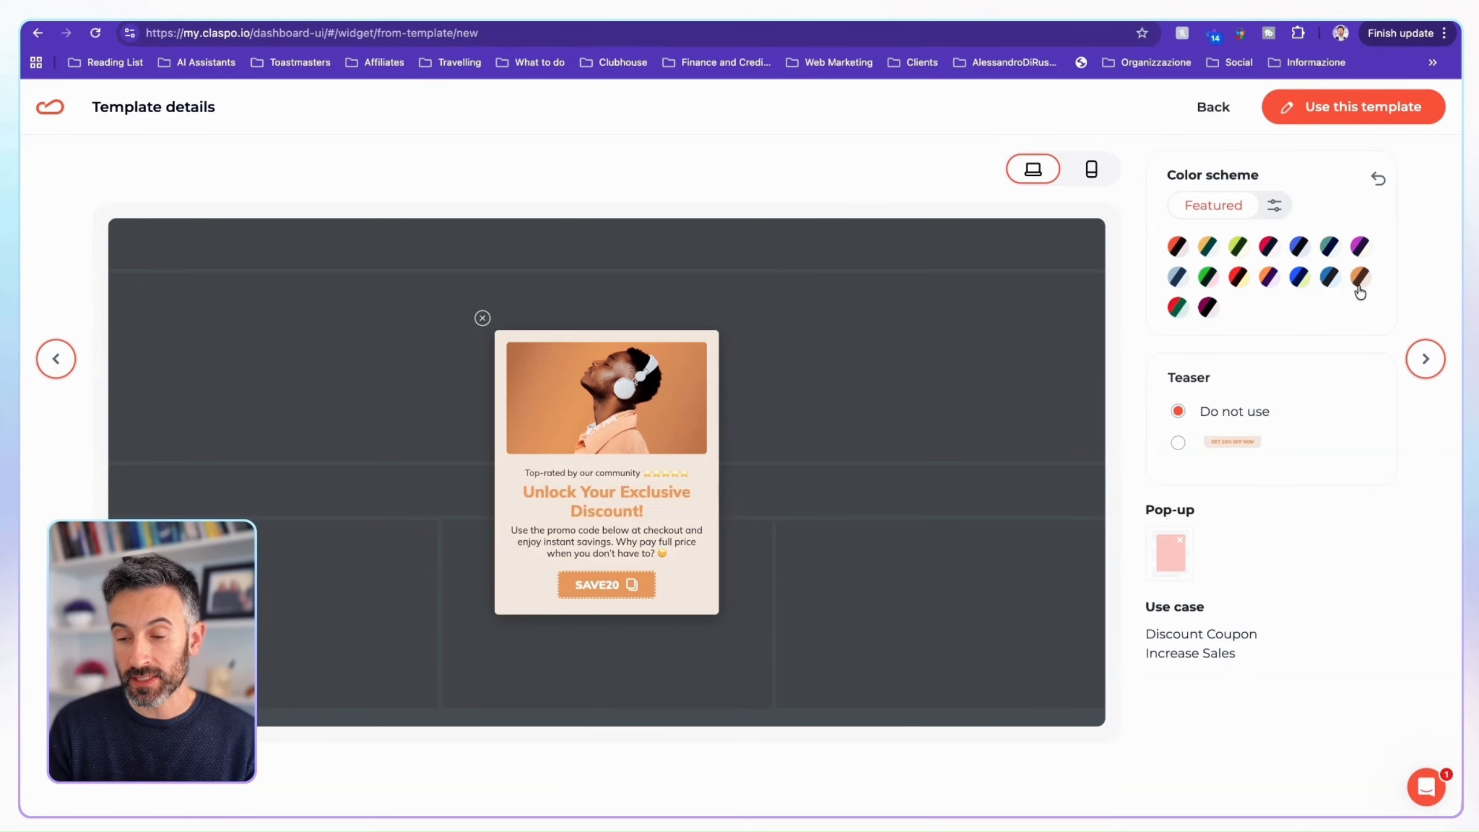
Apply the purple featured color scheme to the discount template and use it for the new widget
{"action": "left_click", "coordinate": [1360, 248]}
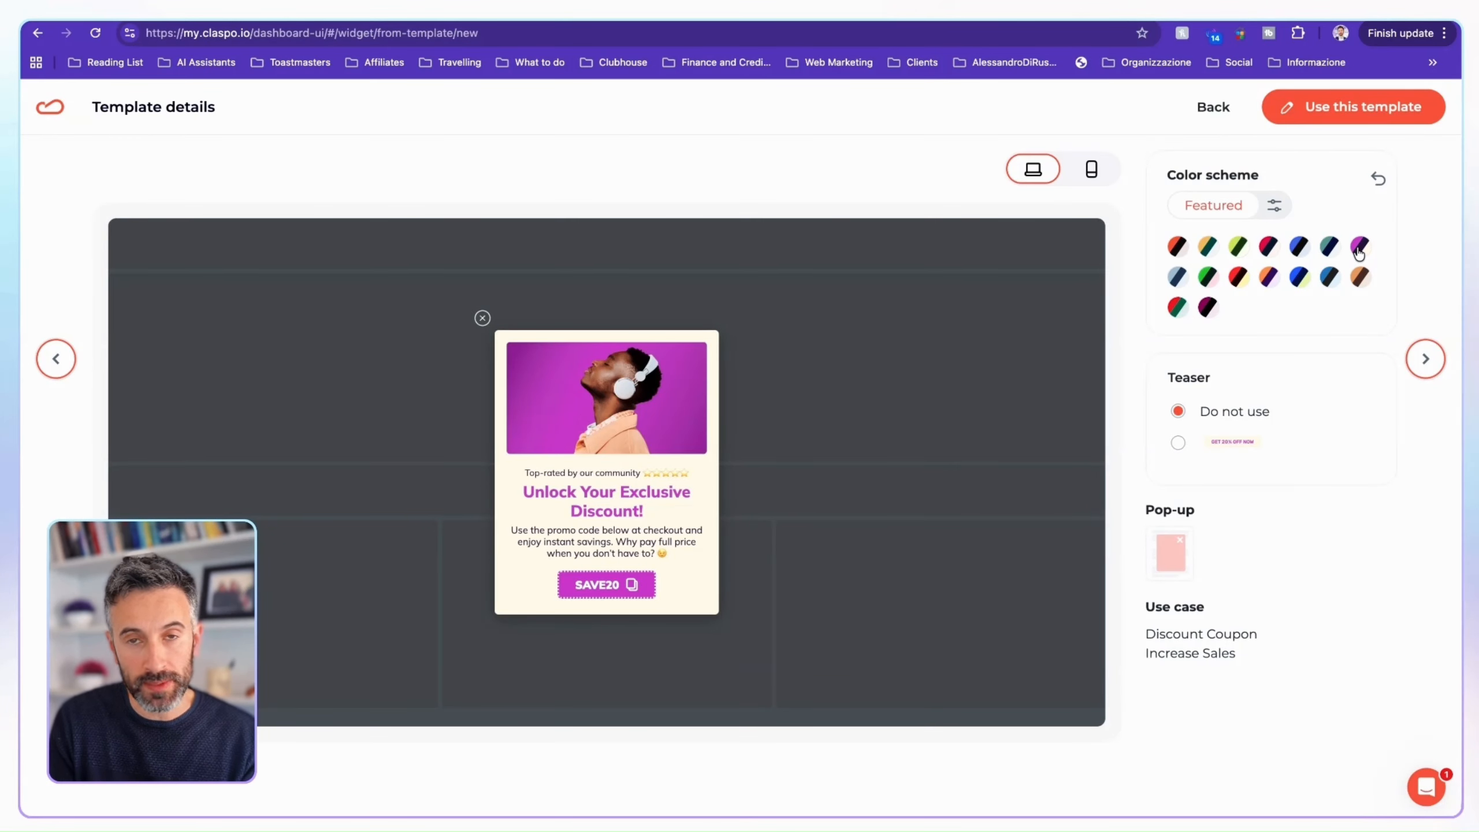
{"action": "left_click", "coordinate": [1369, 108]}
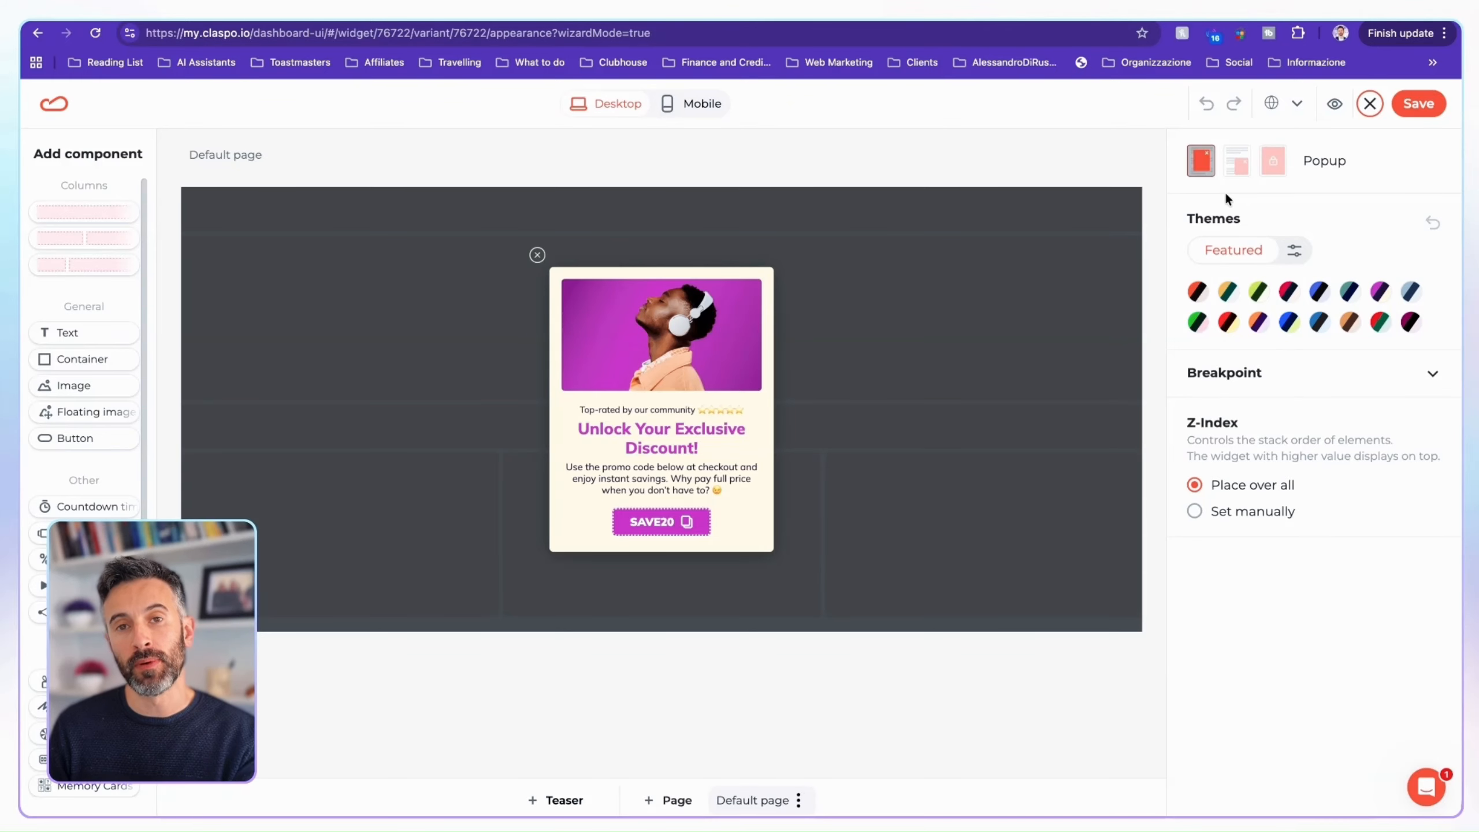
Try the Floating Box layout for the widget, testing several corner and edge positions on the page
{"action": "left_click", "coordinate": [1237, 163]}
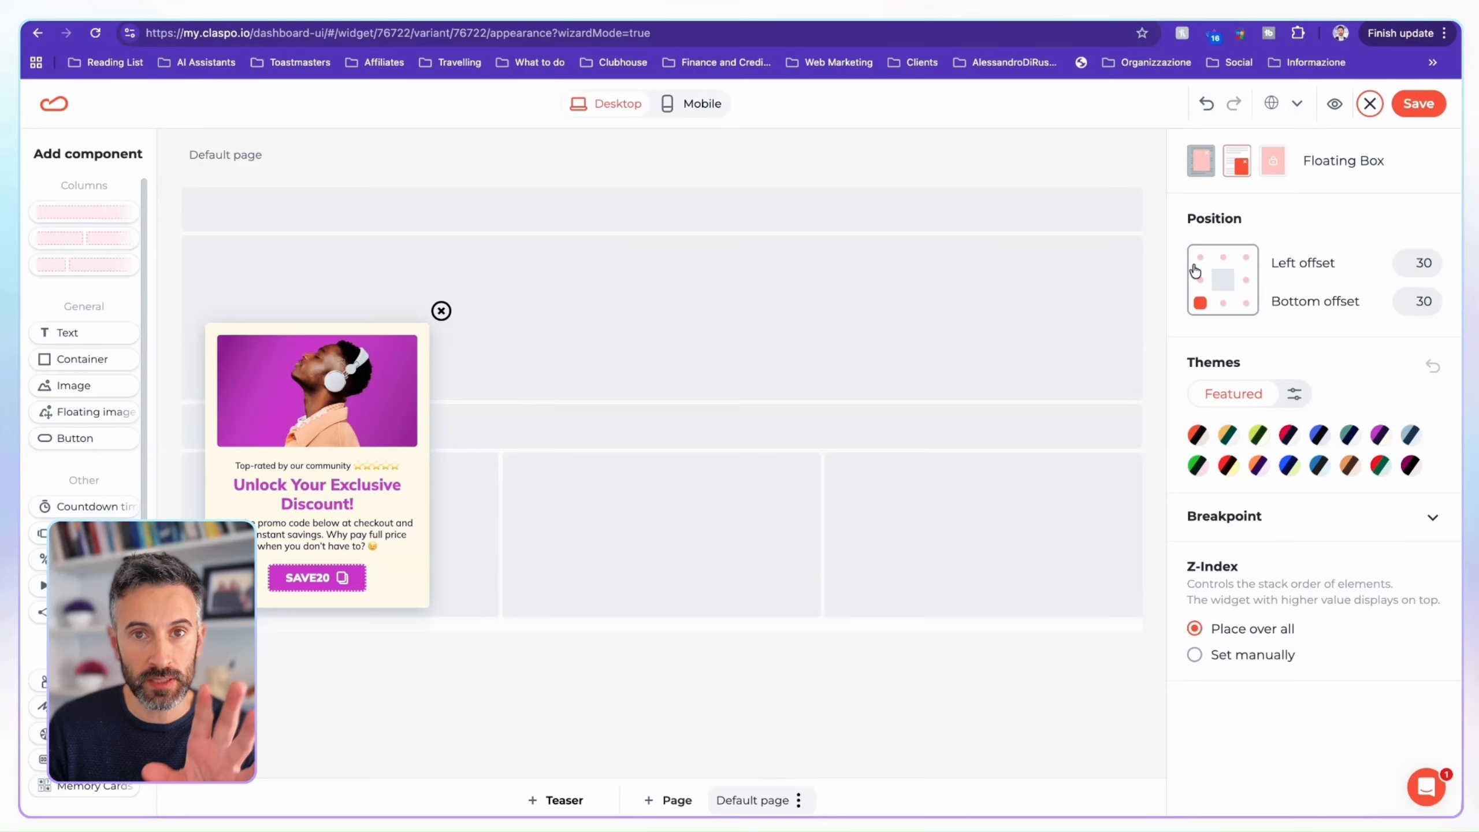
{"action": "left_click", "coordinate": [1202, 258]}
{"action": "left_click", "coordinate": [1224, 257]}
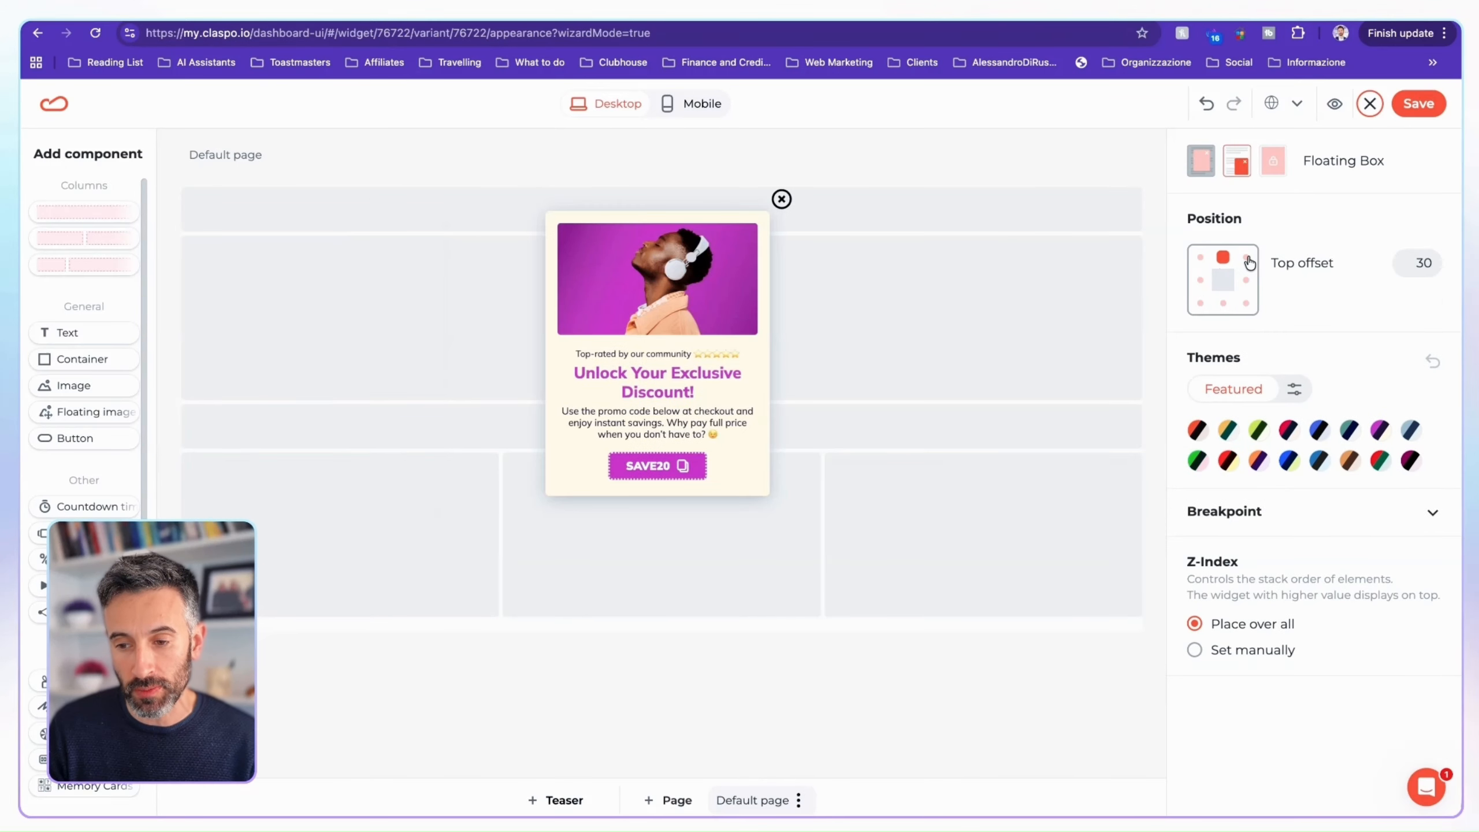
{"action": "left_click", "coordinate": [1247, 257]}
{"action": "left_click", "coordinate": [1246, 281]}
{"action": "left_click", "coordinate": [1200, 303]}
Try the Content Blocking Widget layout, and set the widget back to the Popup layout
{"action": "left_click", "coordinate": [1273, 162]}
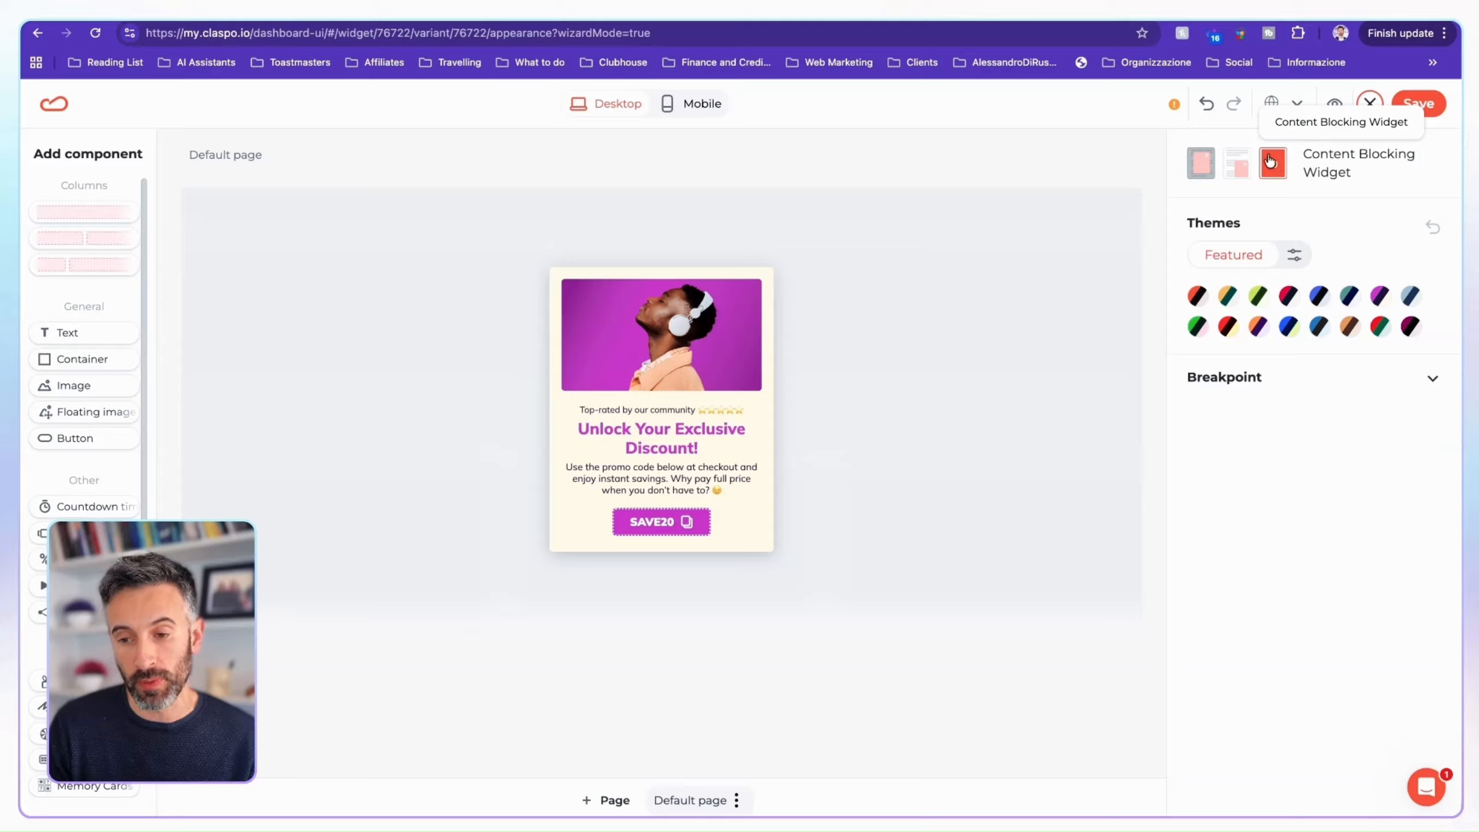
{"action": "left_click", "coordinate": [1205, 163]}
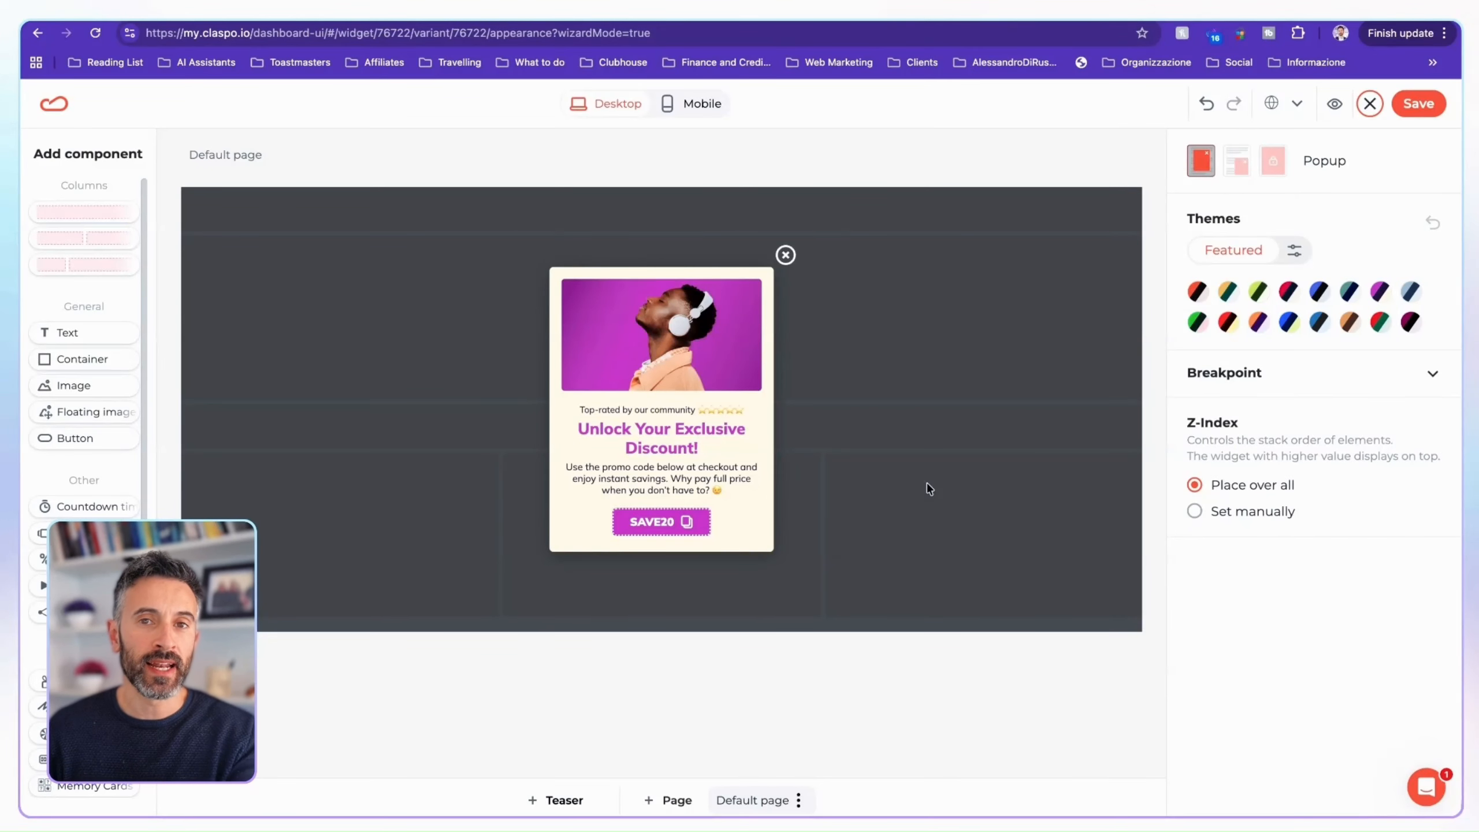
Review the popup container's style settings, including its columns, background and shadow
{"action": "left_click", "coordinate": [553, 288]}
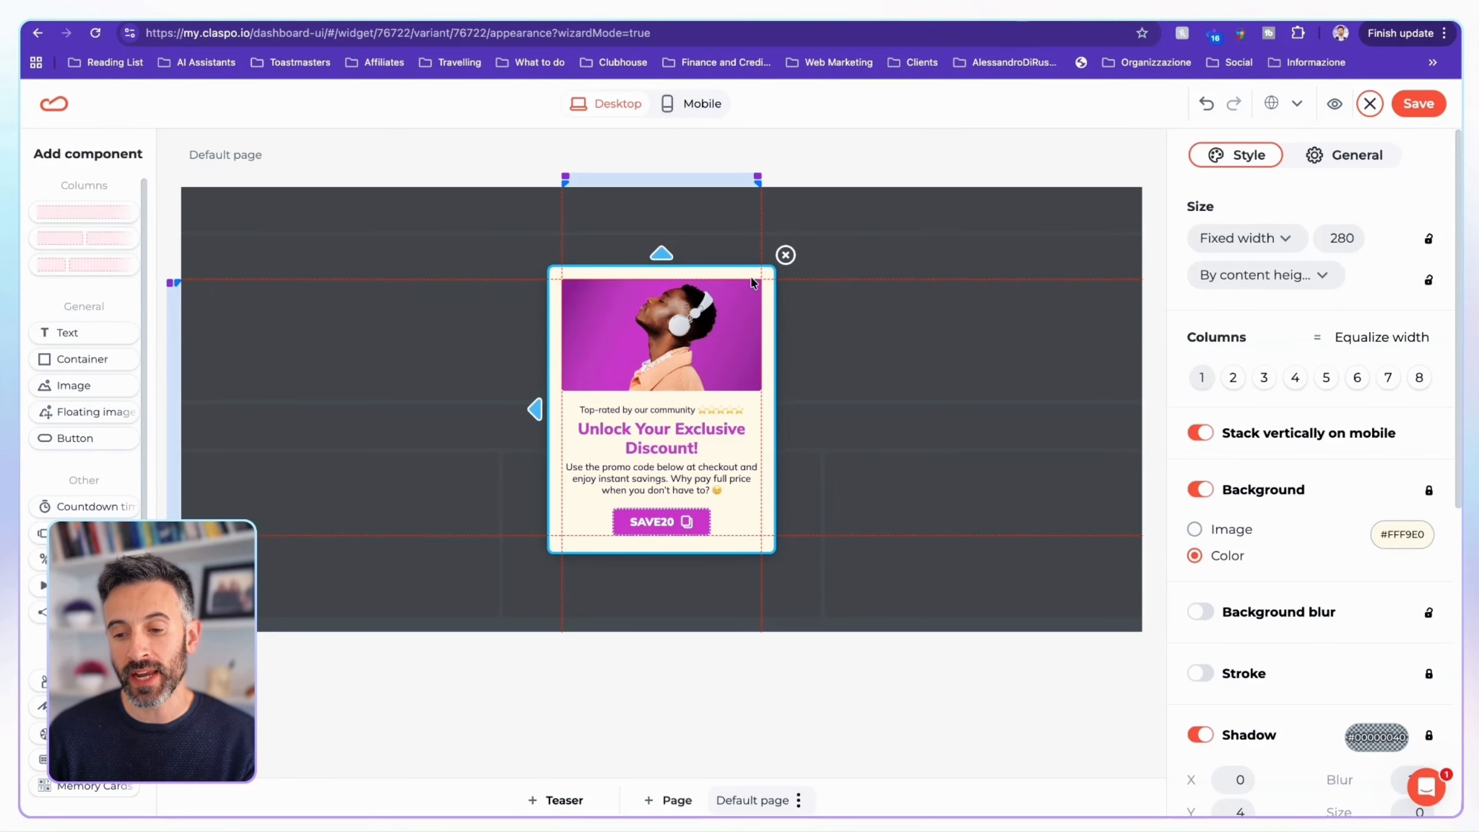
{"action": "scroll", "coordinate": [1317, 484], "scroll_direction": "down", "scroll_amount": 3}
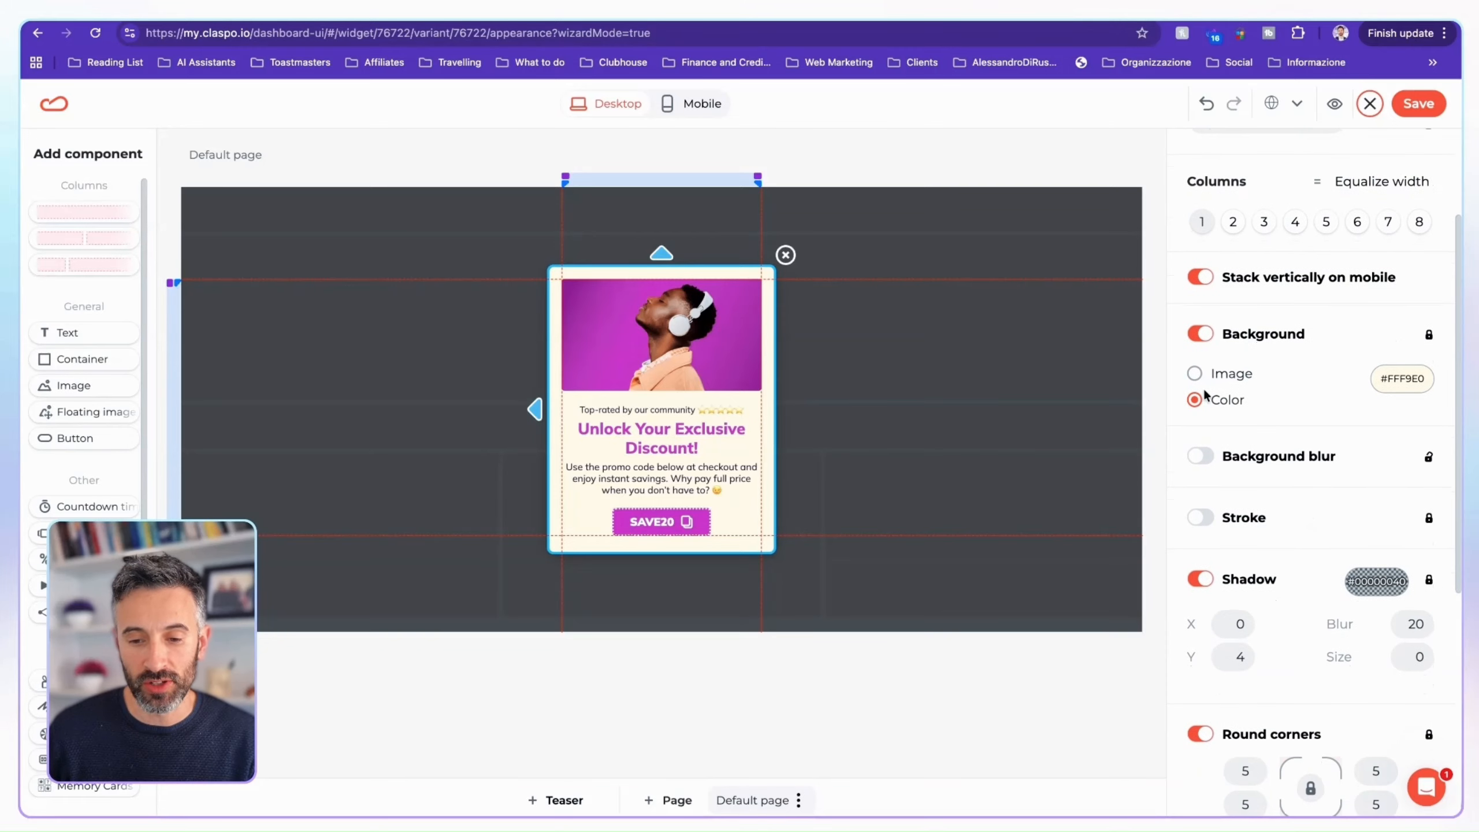
{"action": "mouse_move", "coordinate": [667, 436]}
{"action": "left_mouse_down"}
{"action": "mouse_move", "coordinate": [674, 505]}
{"action": "mouse_move", "coordinate": [678, 449]}
{"action": "left_mouse_up"}
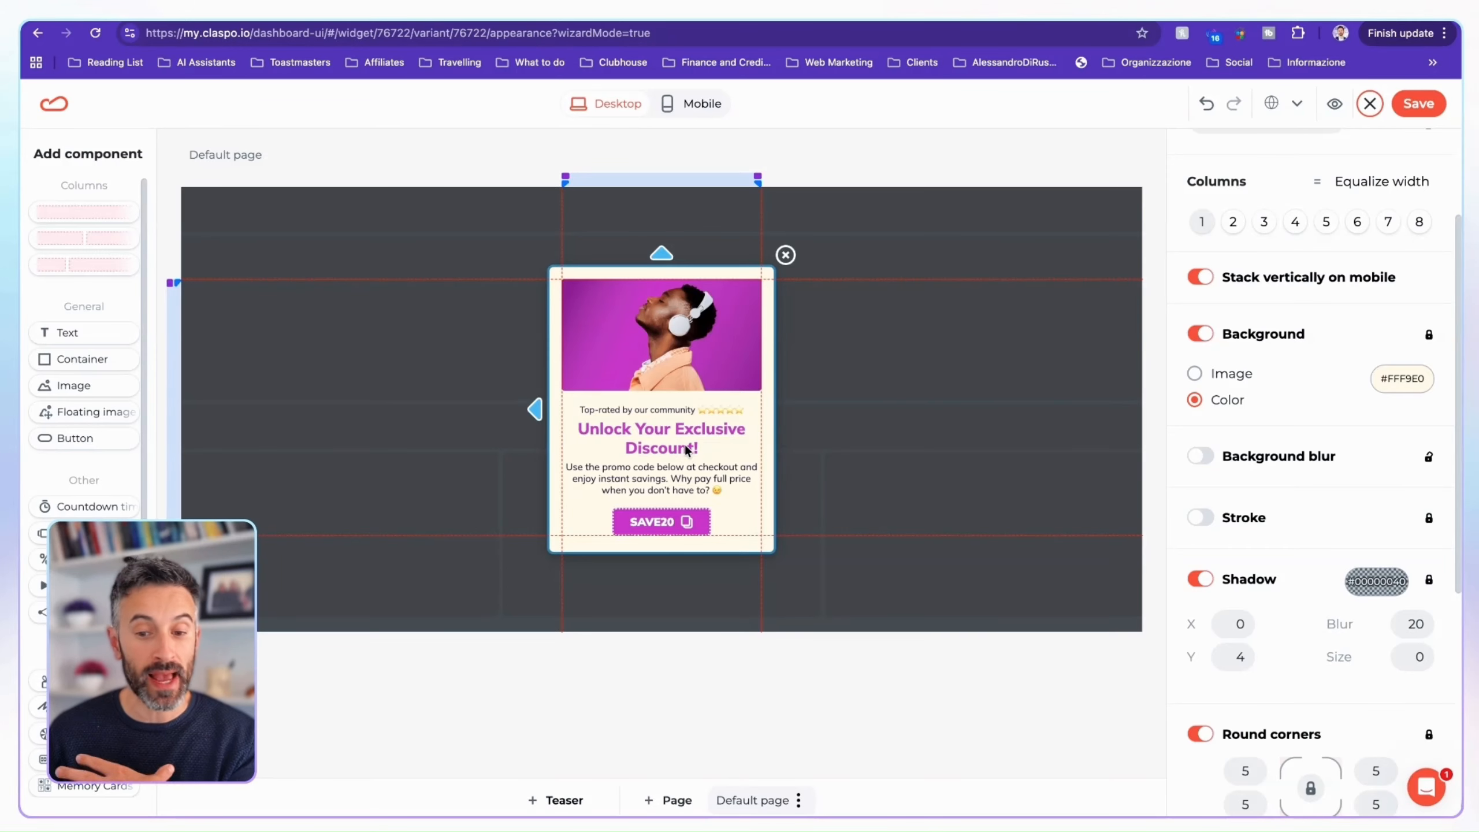
Narrow the "Unlock Your Exclusive Discount!" heading to a fixed width of about 243 and widen the gap below it
{"action": "double_click", "coordinate": [661, 435]}
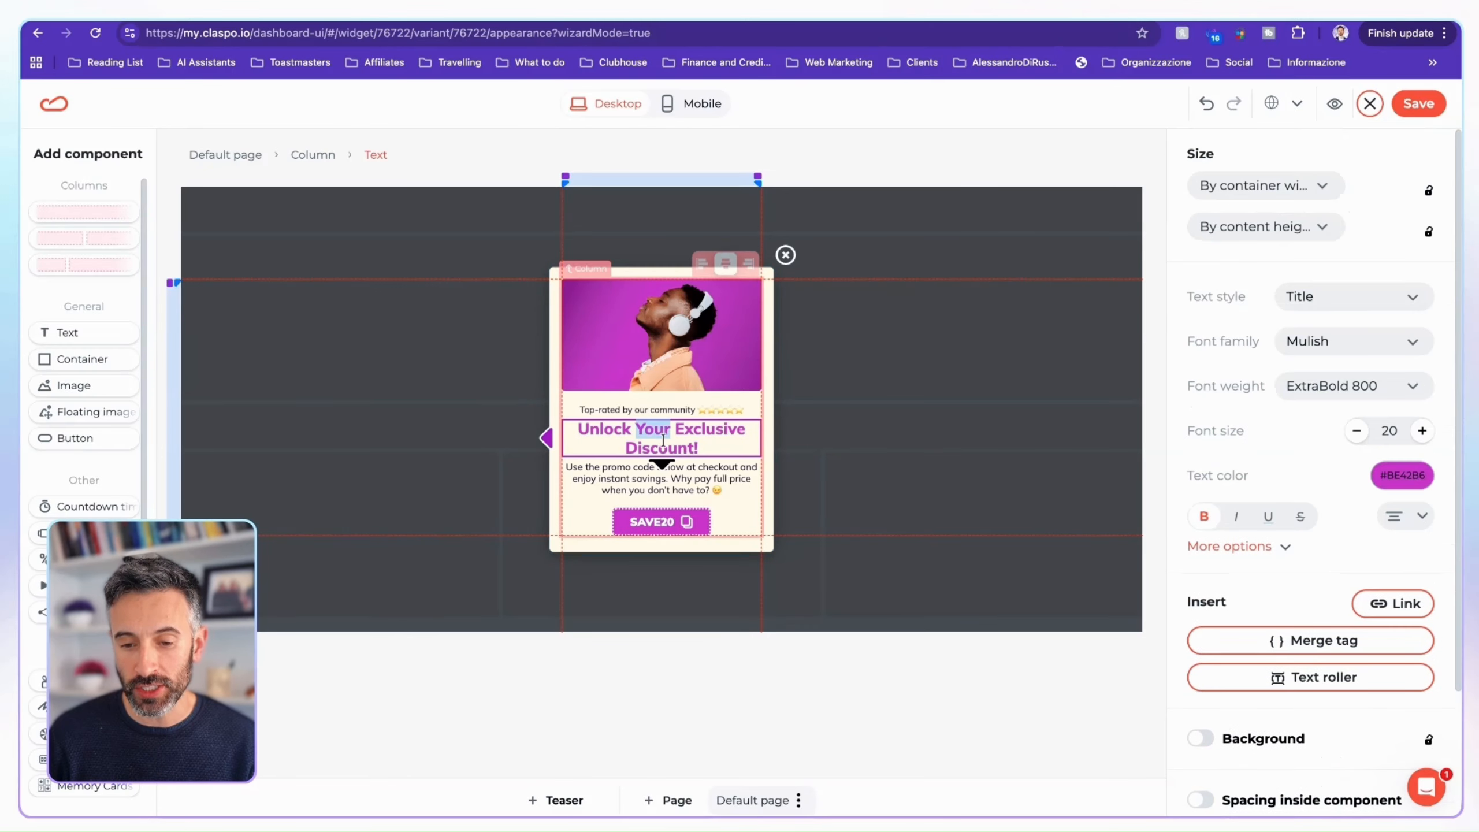
{"action": "left_click", "coordinate": [686, 451]}
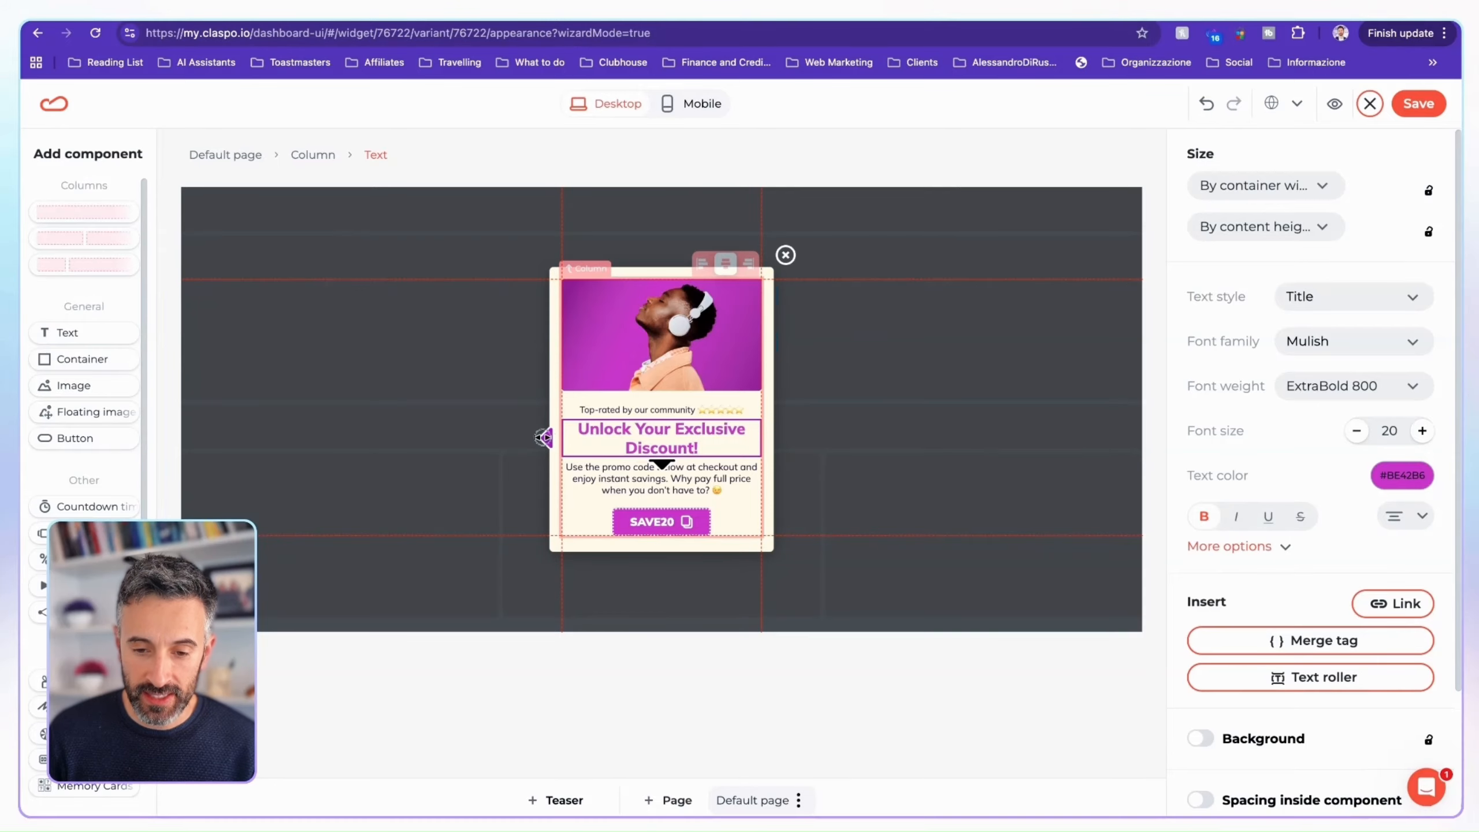
{"action": "left_click_drag", "start_coordinate": [545, 437], "coordinate": [548, 437]}
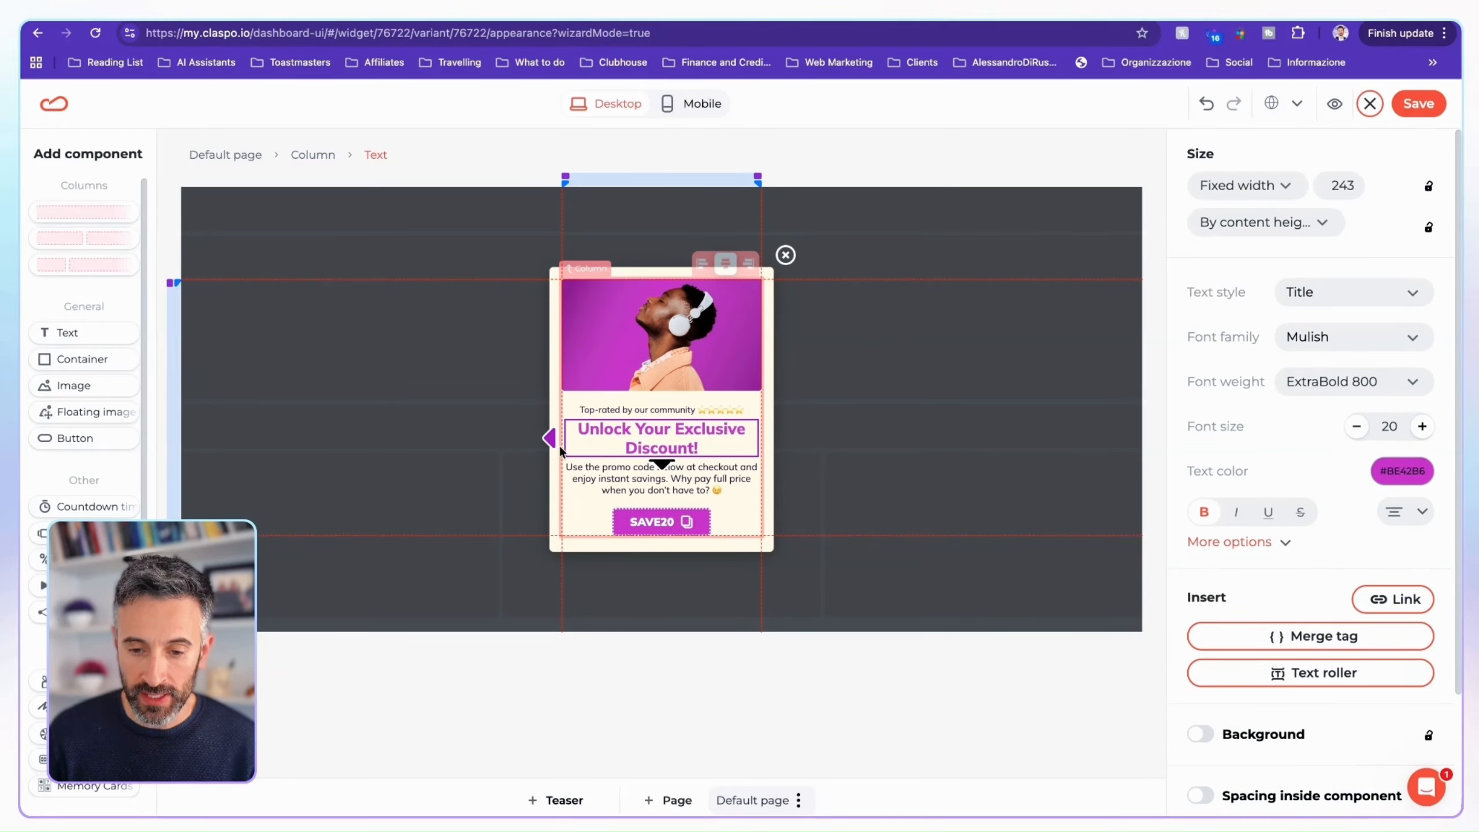
{"action": "mouse_move", "coordinate": [662, 465]}
{"action": "left_mouse_down"}
{"action": "mouse_move", "coordinate": [662, 494]}
{"action": "mouse_move", "coordinate": [661, 475]}
{"action": "left_mouse_up"}
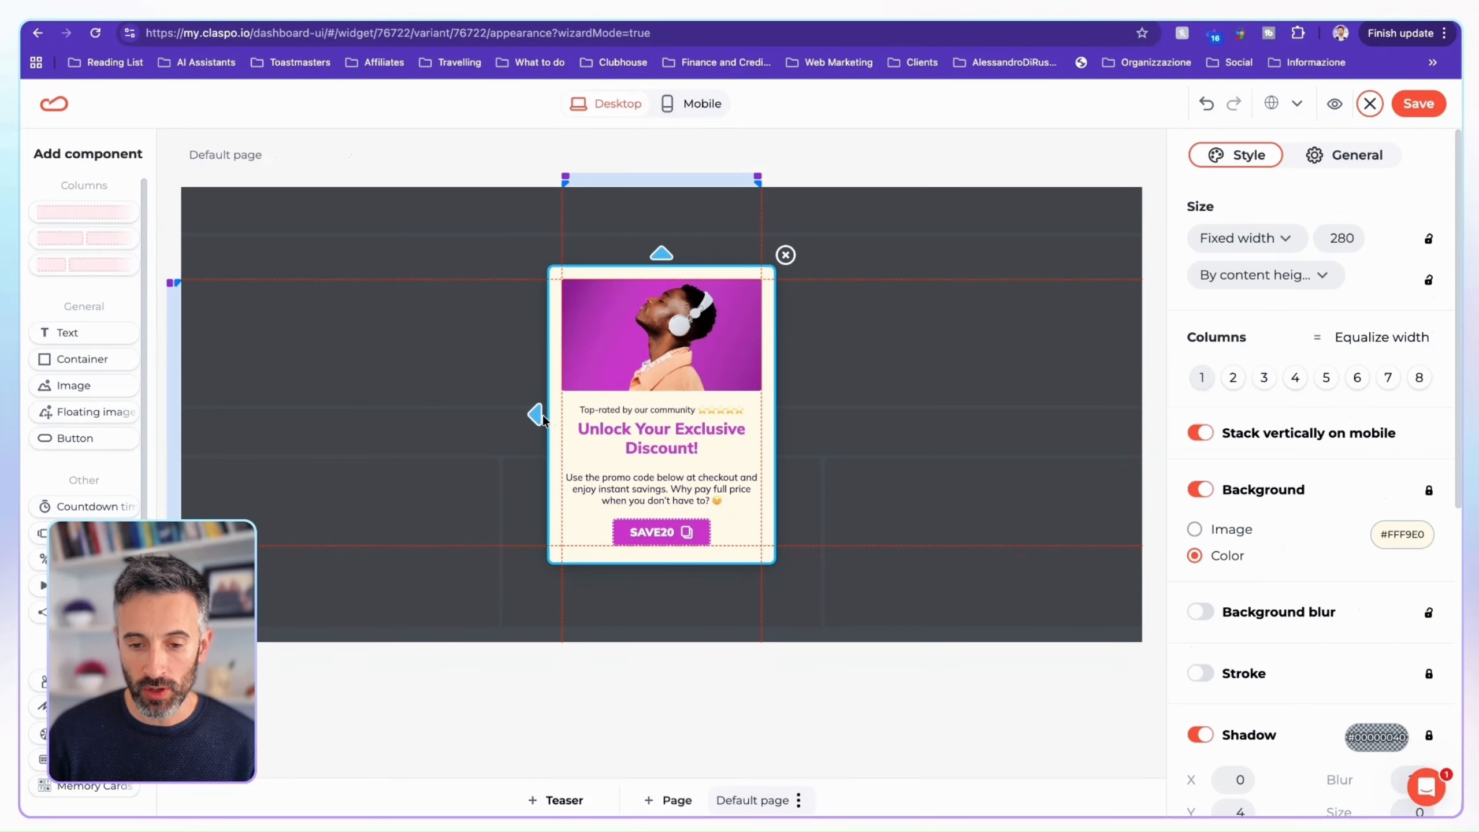
Resize the popup container to a fixed width of about 290 and a fixed height of about 375
{"action": "mouse_move", "coordinate": [534, 414]}
{"action": "left_mouse_down"}
{"action": "mouse_move", "coordinate": [505, 415]}
{"action": "mouse_move", "coordinate": [531, 415]}
{"action": "left_mouse_up"}
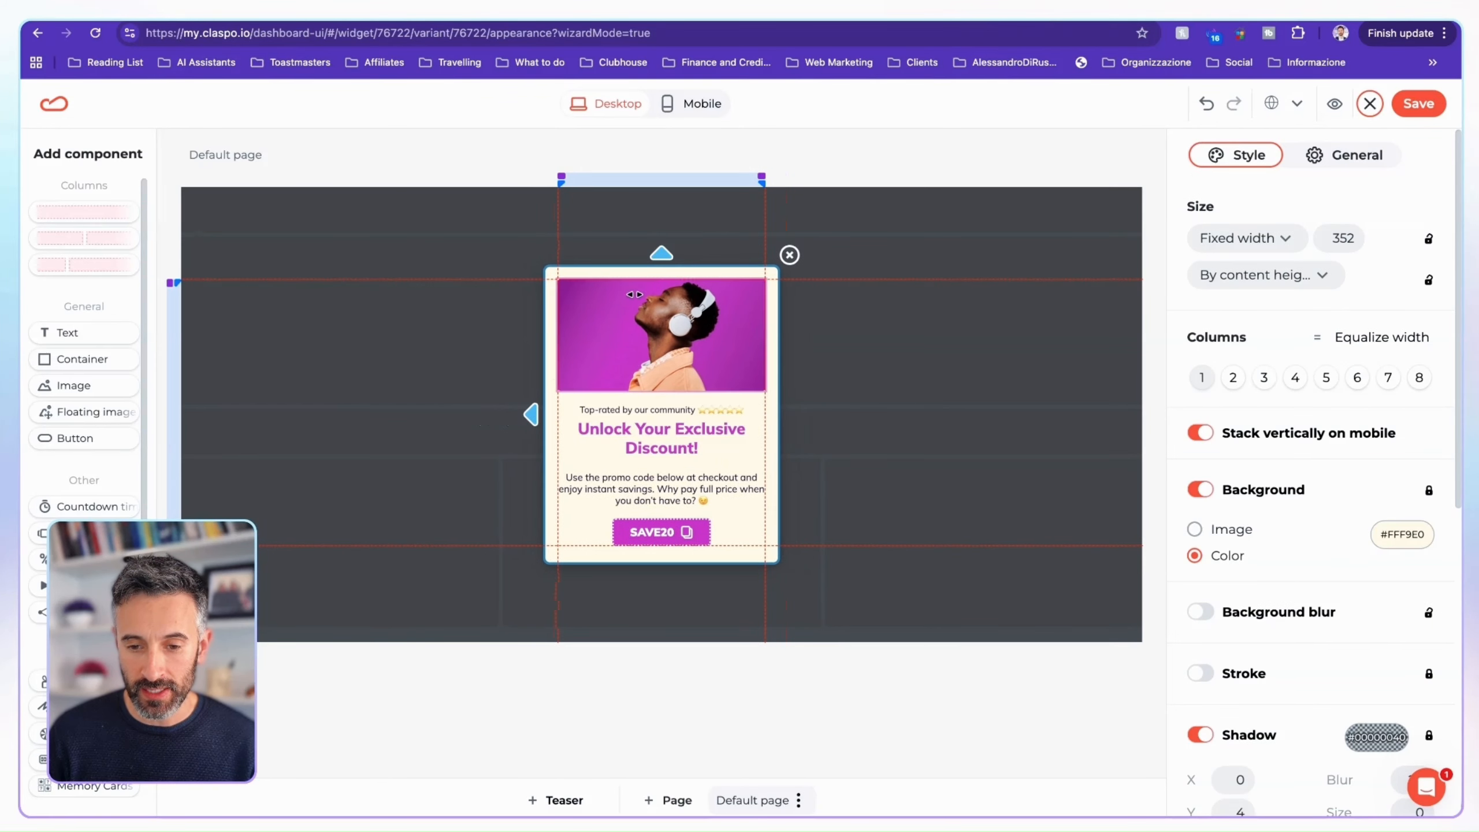
{"action": "left_click_drag", "start_coordinate": [662, 255], "coordinate": [662, 253]}
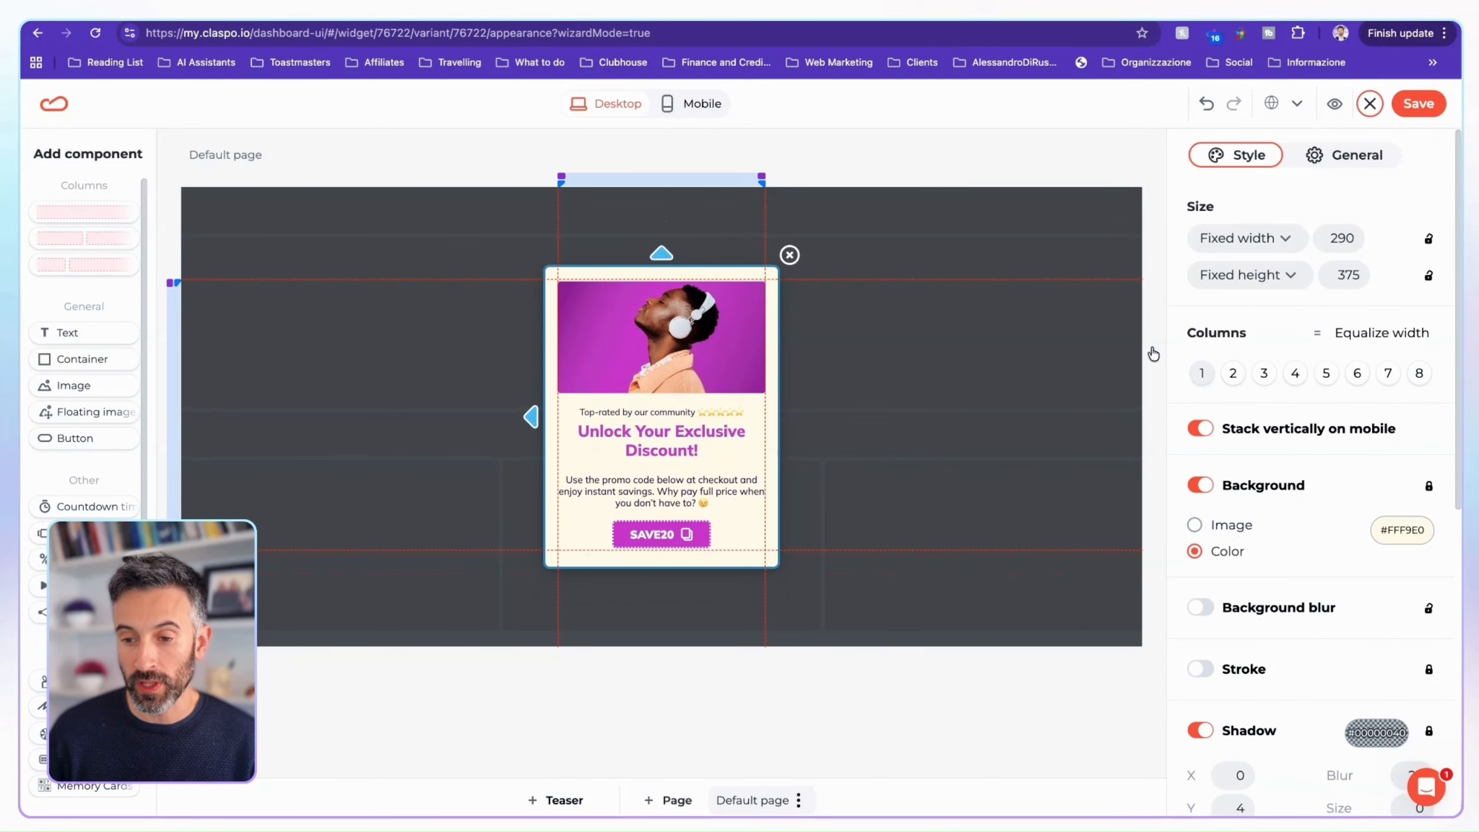
Select the SAVE20 promo code component and review its size, text, background and icon settings
{"action": "left_click", "coordinate": [702, 534]}
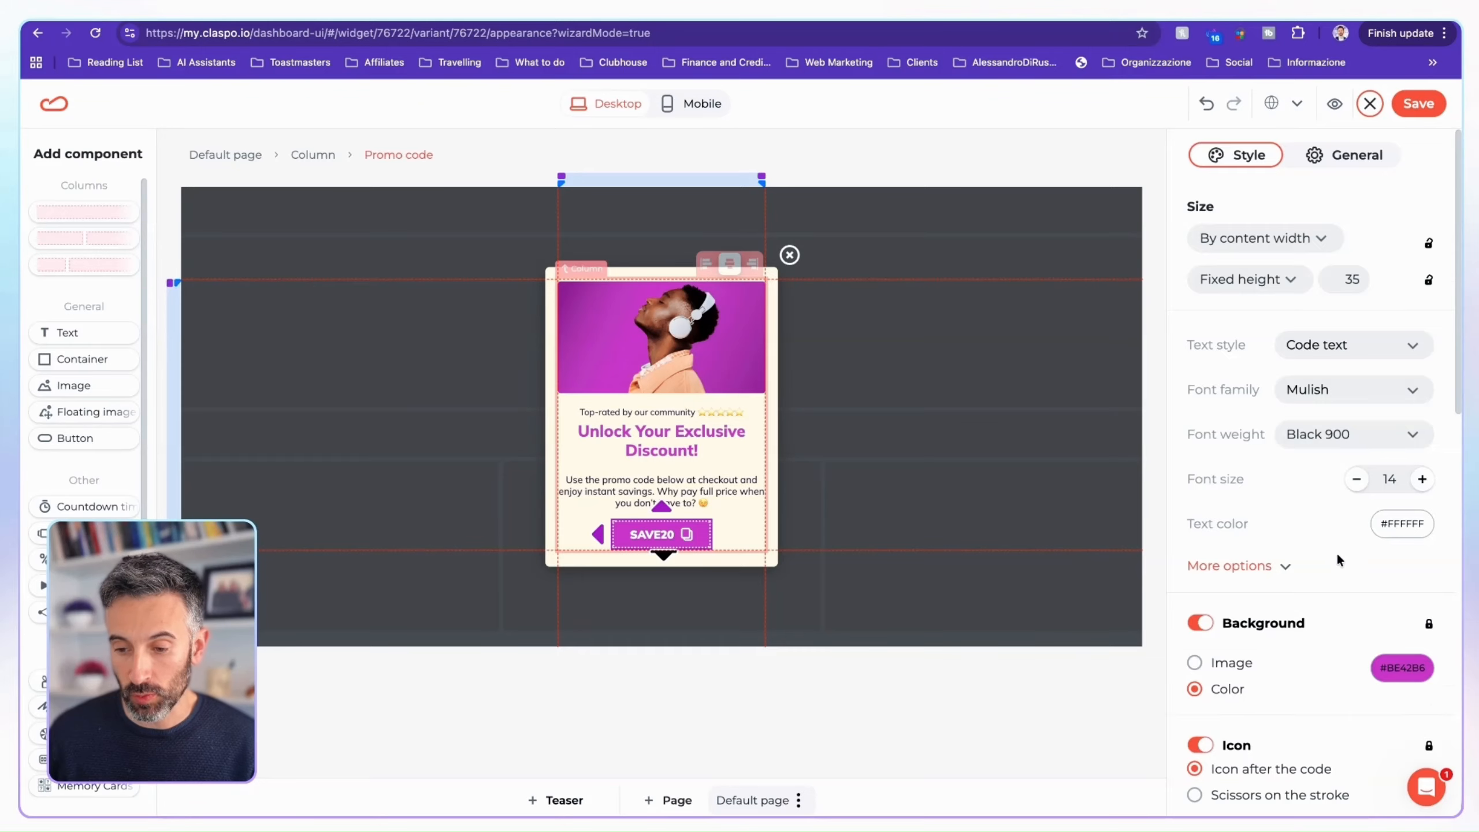
{"action": "scroll", "coordinate": [1336, 550], "scroll_direction": "down", "scroll_amount": 1}
{"action": "scroll", "coordinate": [1287, 565], "scroll_direction": "down", "scroll_amount": 1}
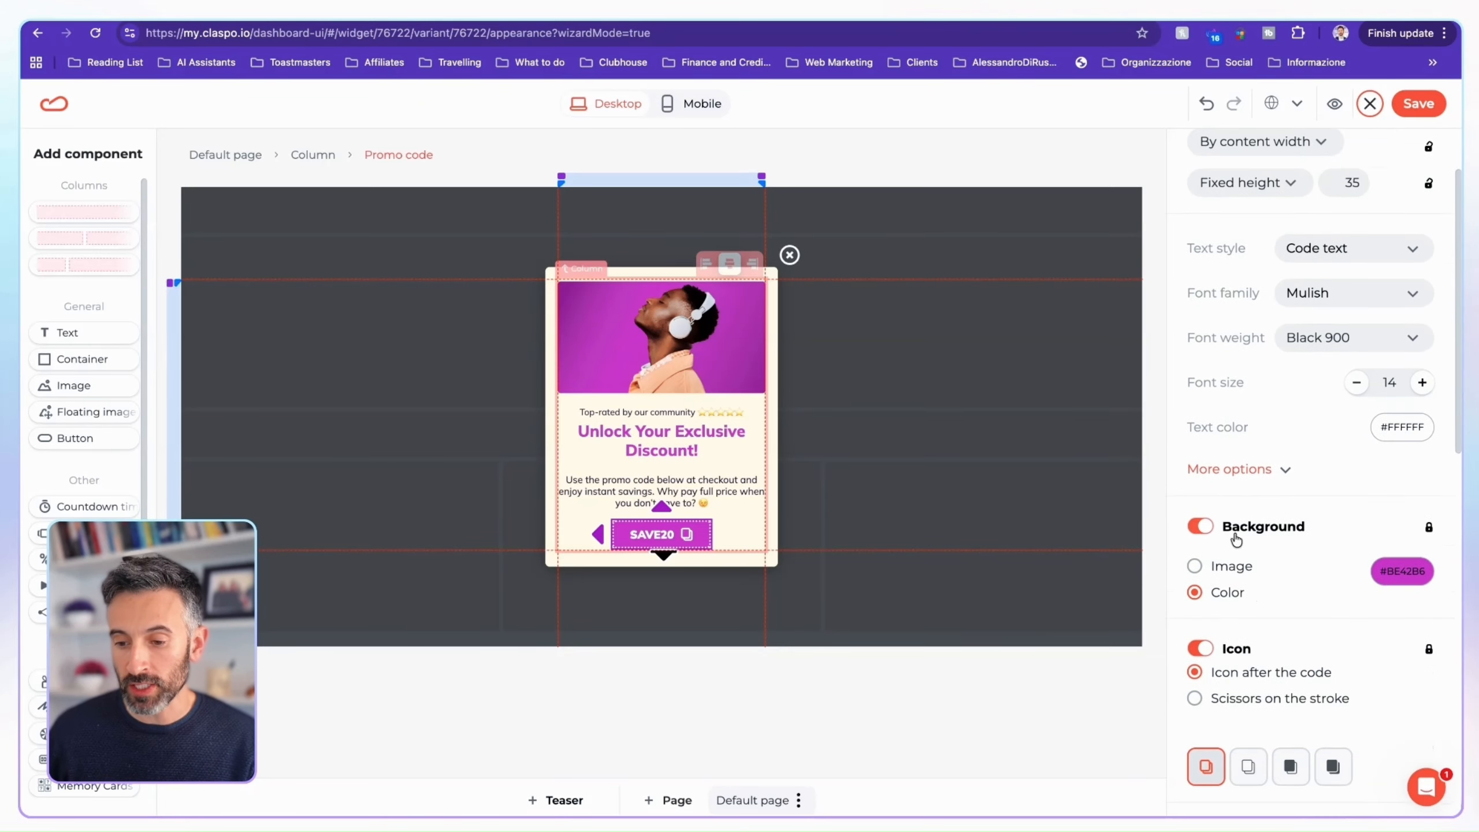
{"action": "scroll", "coordinate": [1311, 419], "scroll_direction": "up", "scroll_amount": 1}
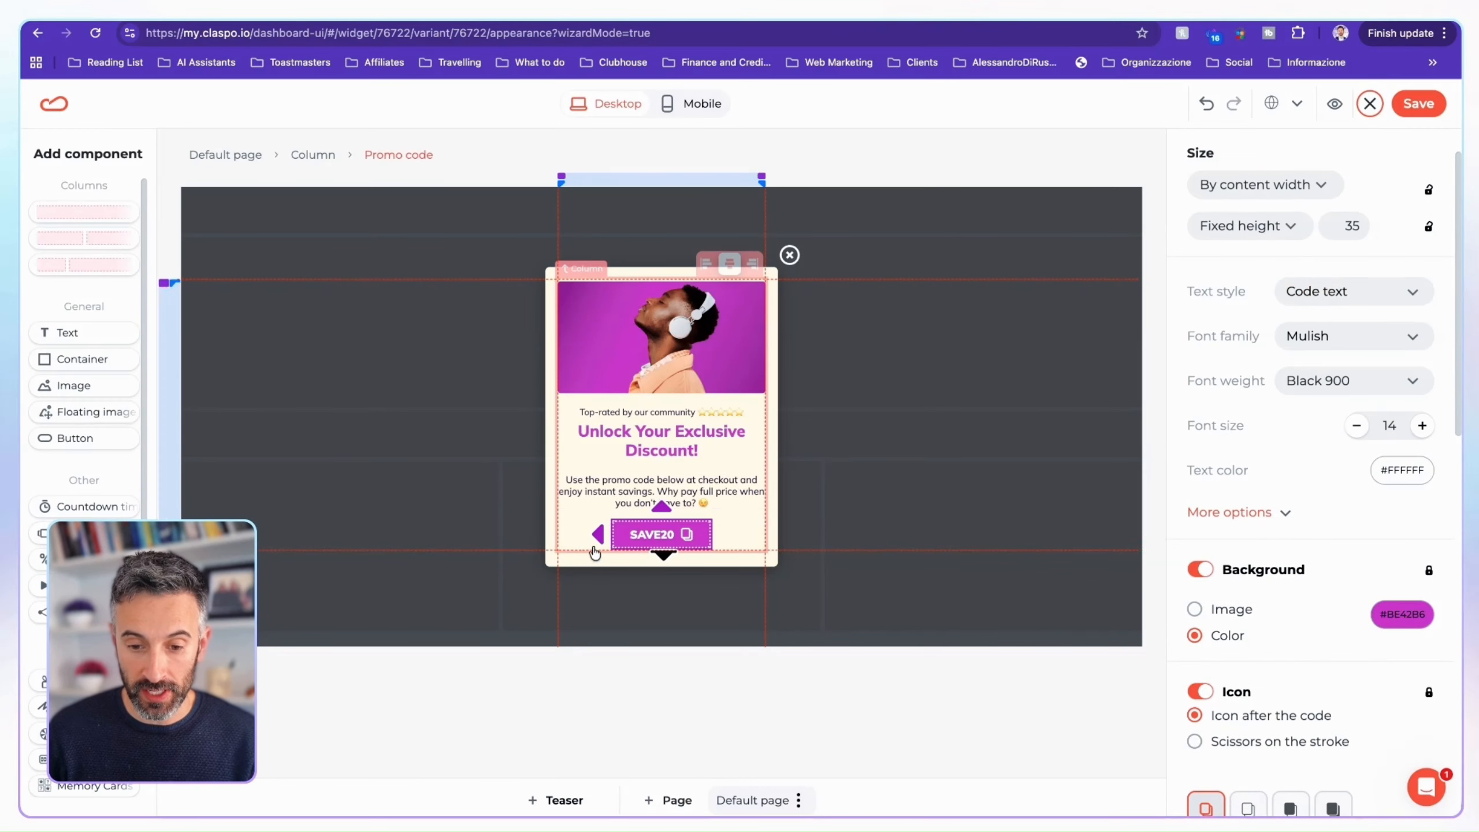
Resize the SAVE20 promo code component to a fixed width of about 137 and height of about 37, and set its font size to 16
{"action": "left_click_drag", "start_coordinate": [598, 535], "coordinate": [659, 503]}
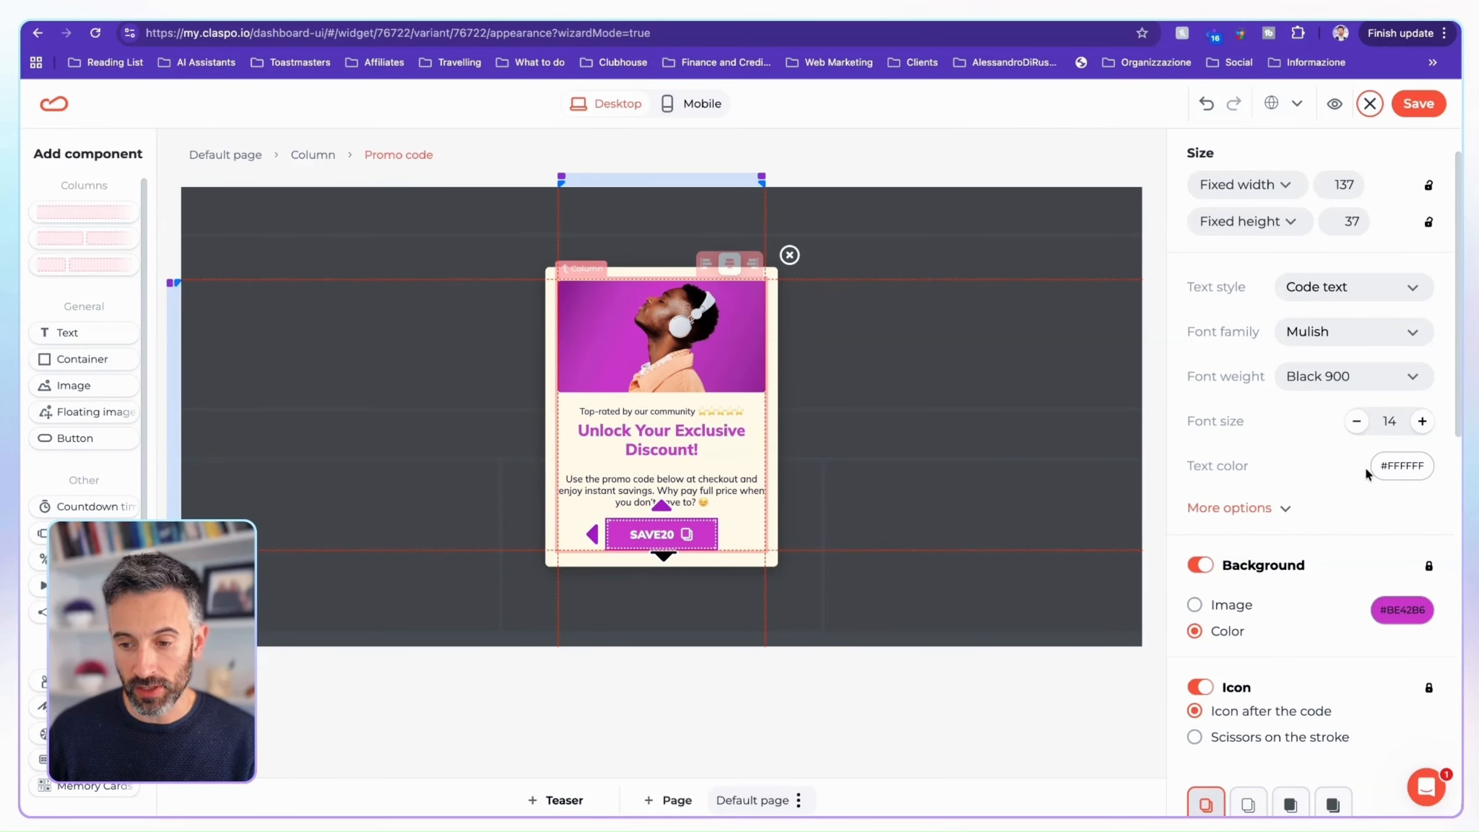
{"action": "scroll", "coordinate": [1398, 431], "scroll_direction": "down", "scroll_amount": 1}
{"action": "left_click", "coordinate": [1422, 368]}
{"action": "left_click", "coordinate": [1422, 368]}
{"action": "left_click", "coordinate": [1423, 368]}
{"action": "left_click", "coordinate": [1423, 368]}
{"action": "left_click", "coordinate": [1422, 367]}
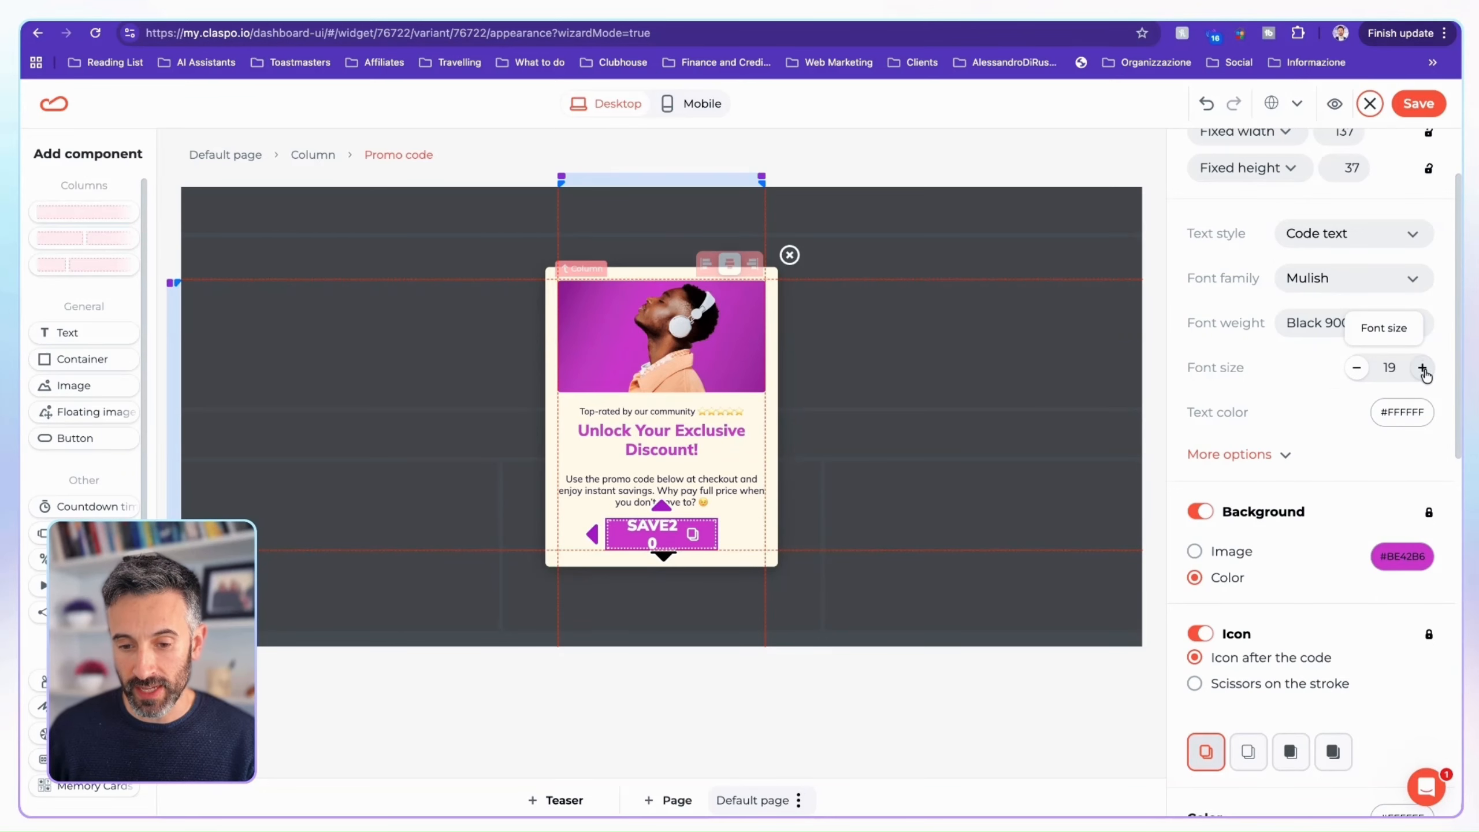
{"action": "left_click", "coordinate": [1357, 368]}
{"action": "scroll", "coordinate": [1310, 467], "scroll_direction": "down", "scroll_amount": 3}
{"action": "left_click", "coordinate": [1248, 574]}
{"action": "left_click", "coordinate": [1291, 574]}
{"action": "scroll", "coordinate": [1363, 233], "scroll_direction": "up", "scroll_amount": 1}
{"action": "left_click", "coordinate": [1357, 204]}
{"action": "left_click", "coordinate": [1356, 205]}
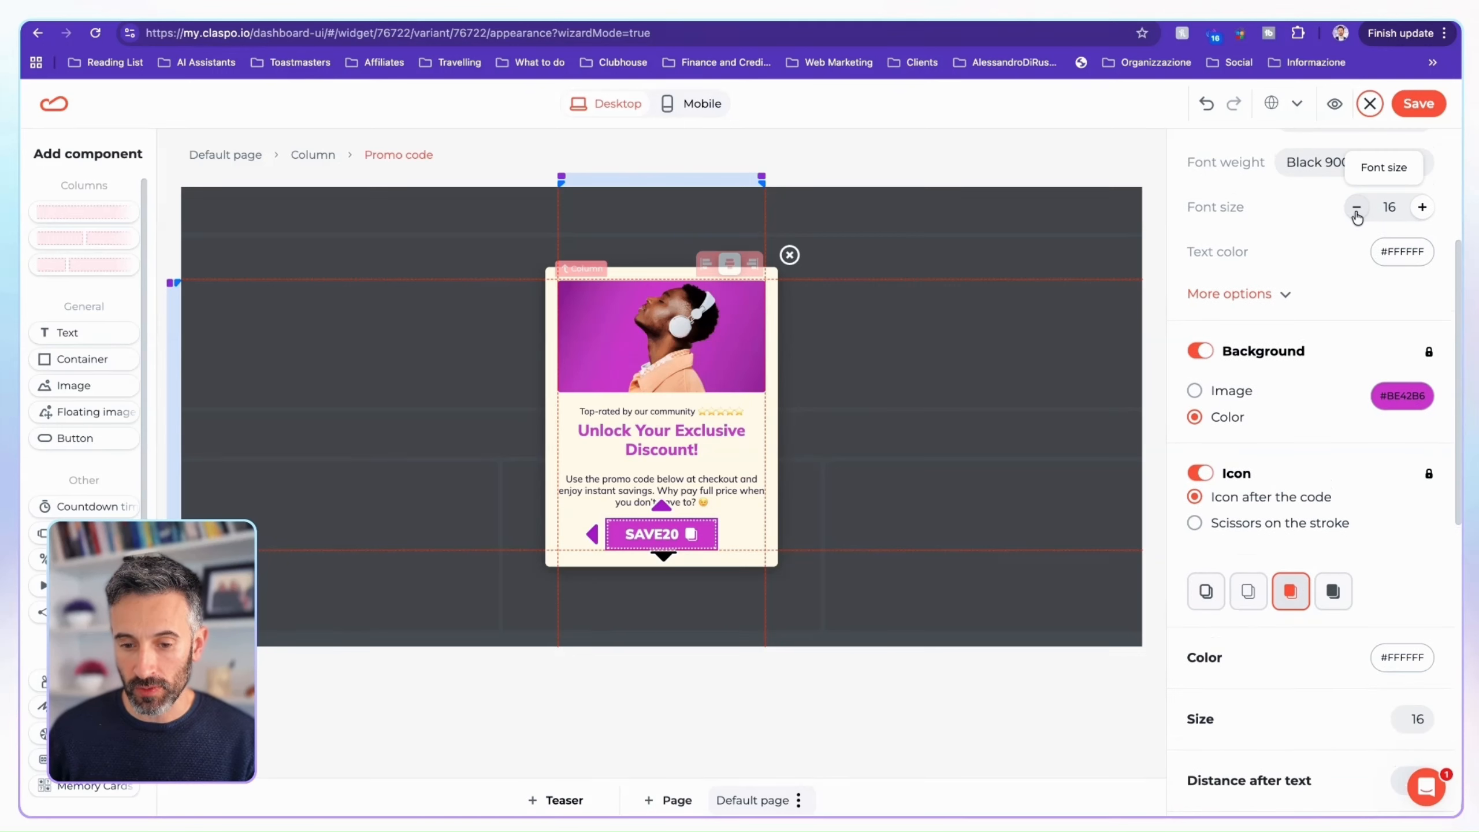
Switch the promo code's copy icon to the fourth icon style and review its remaining stroke, shadow, corner and spacing settings
{"action": "scroll", "coordinate": [1333, 583], "scroll_direction": "down", "scroll_amount": 1}
{"action": "left_click", "coordinate": [1332, 574]}
{"action": "scroll", "coordinate": [1334, 565], "scroll_direction": "down", "scroll_amount": 2}
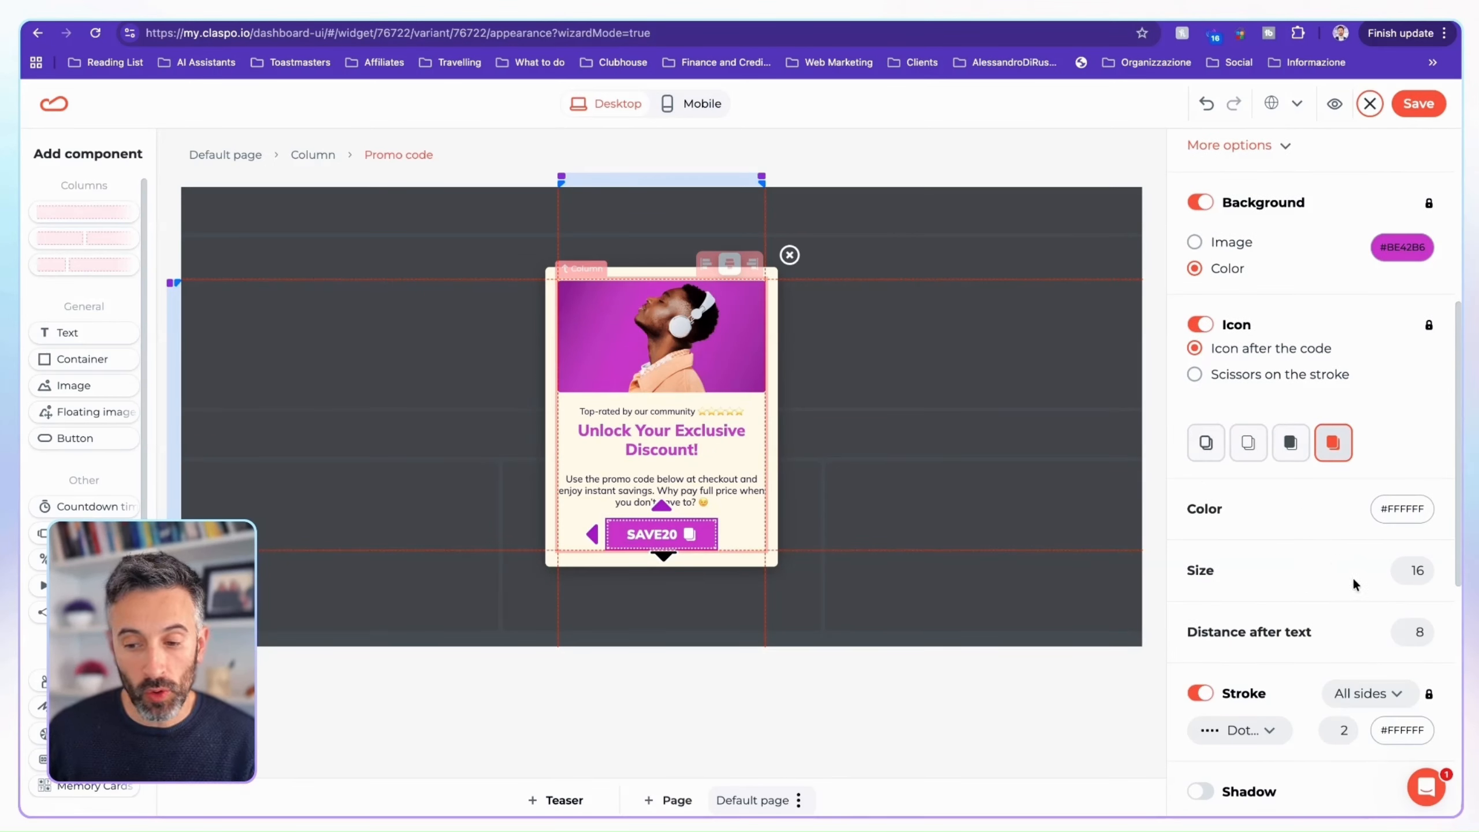
{"action": "scroll", "coordinate": [1346, 588], "scroll_direction": "down", "scroll_amount": 6}
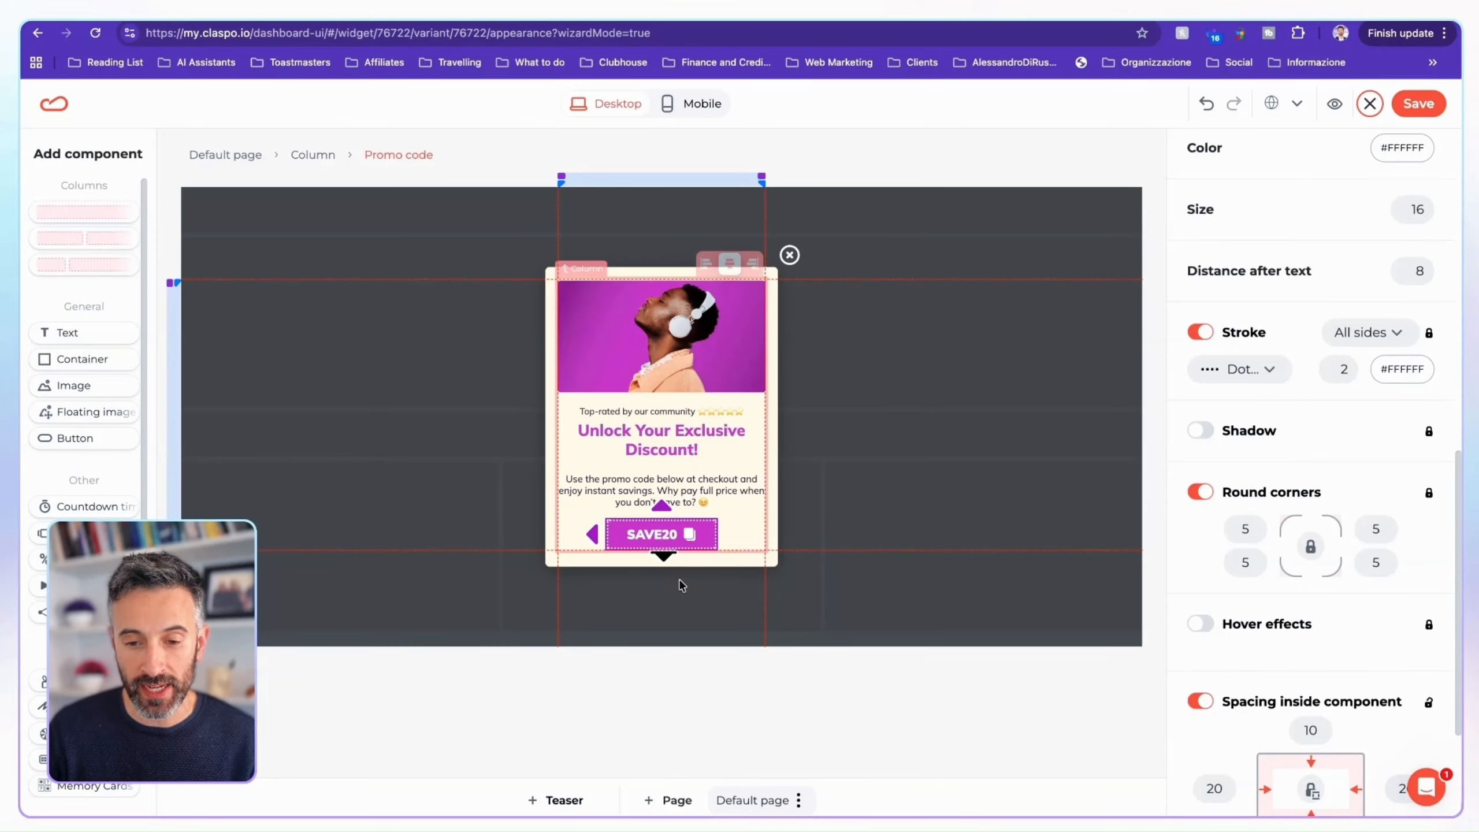
Try replacing the popup's header image with a video component
{"action": "left_click", "coordinate": [712, 376]}
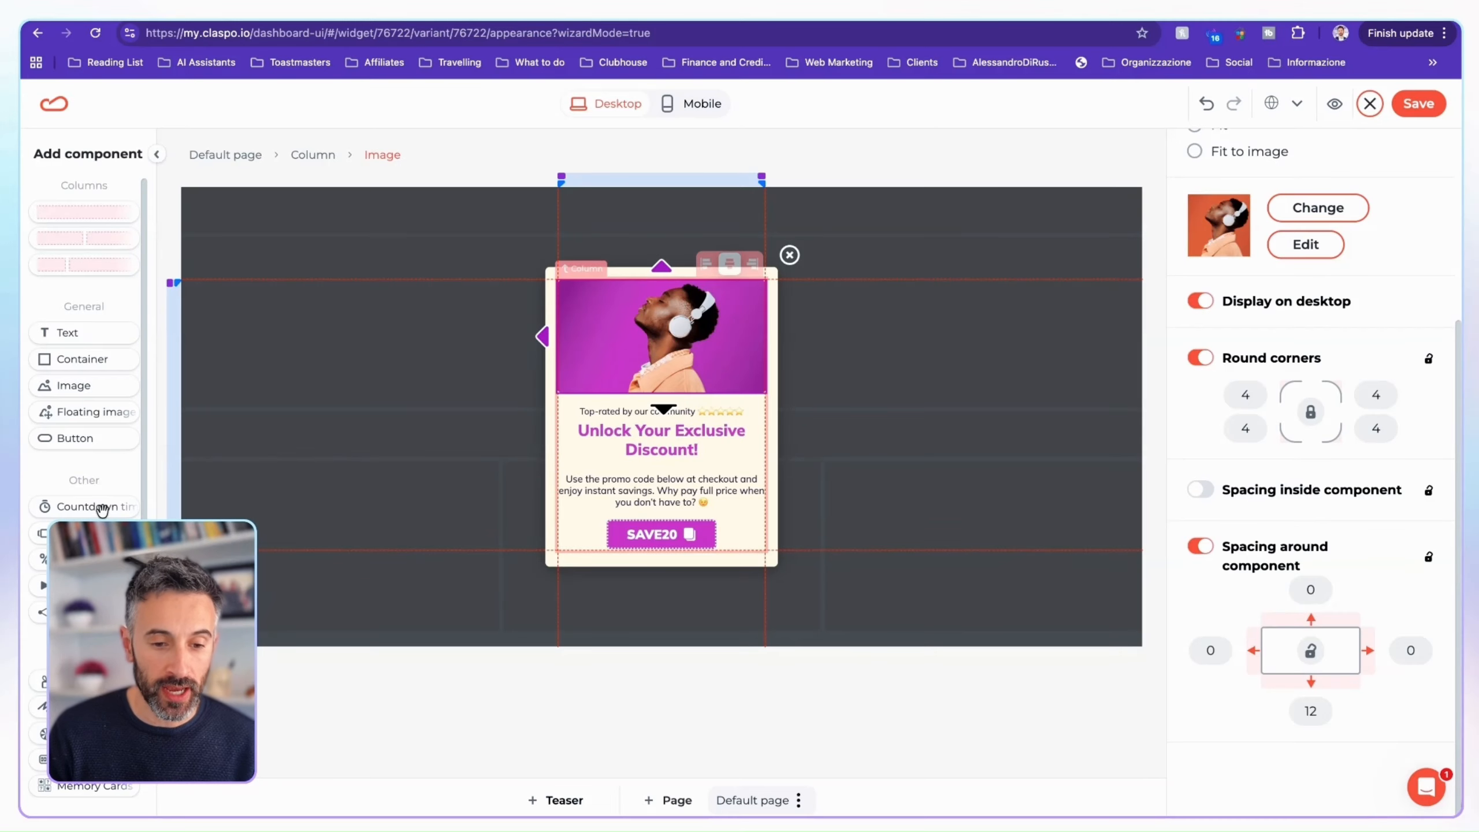
{"action": "left_click_drag", "start_coordinate": [82, 585], "coordinate": [698, 395]}
{"action": "right_click", "coordinate": [697, 286]}
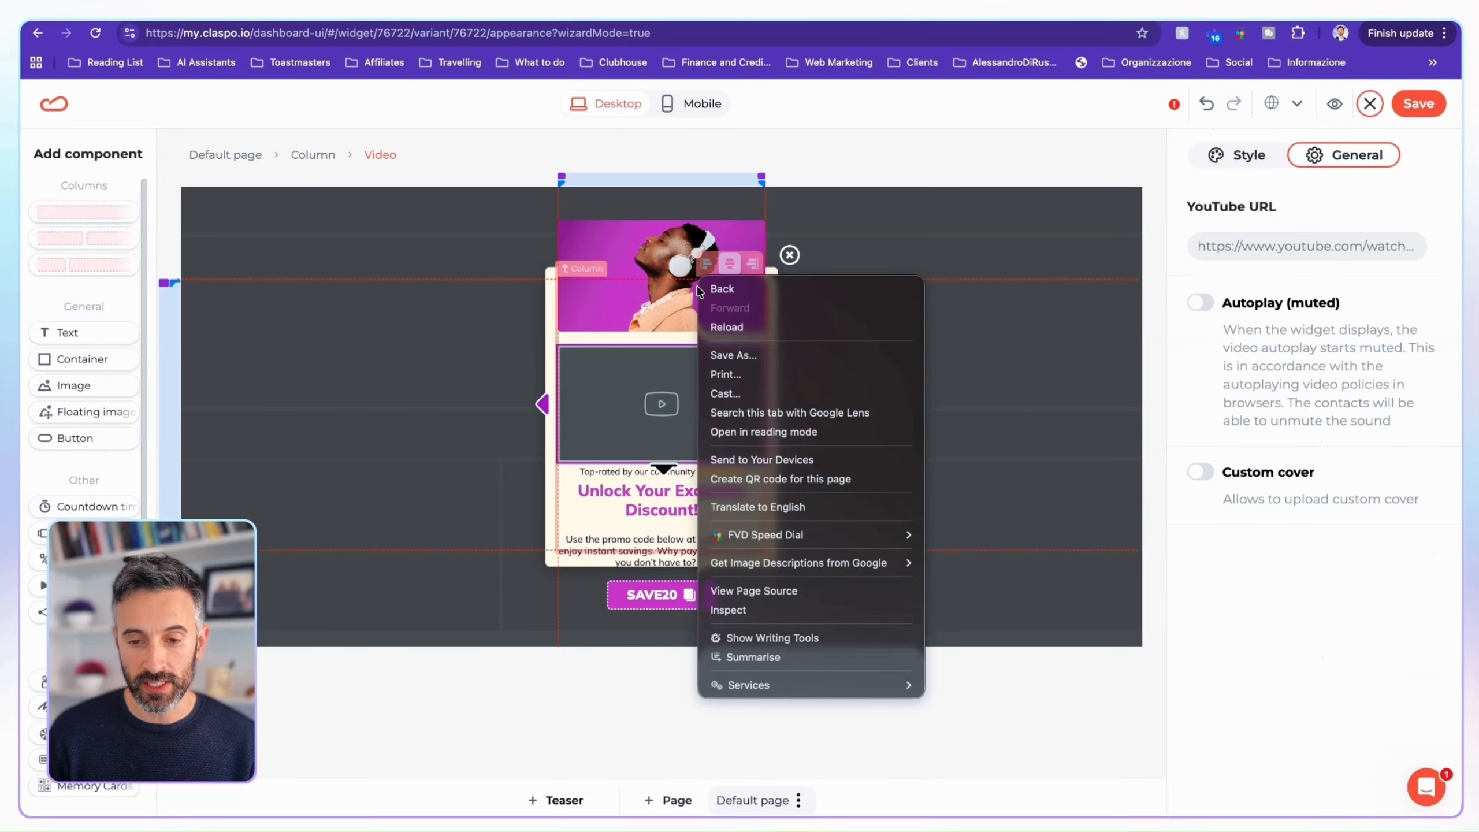
{"action": "right_click", "coordinate": [629, 314]}
{"action": "left_click", "coordinate": [699, 440]}
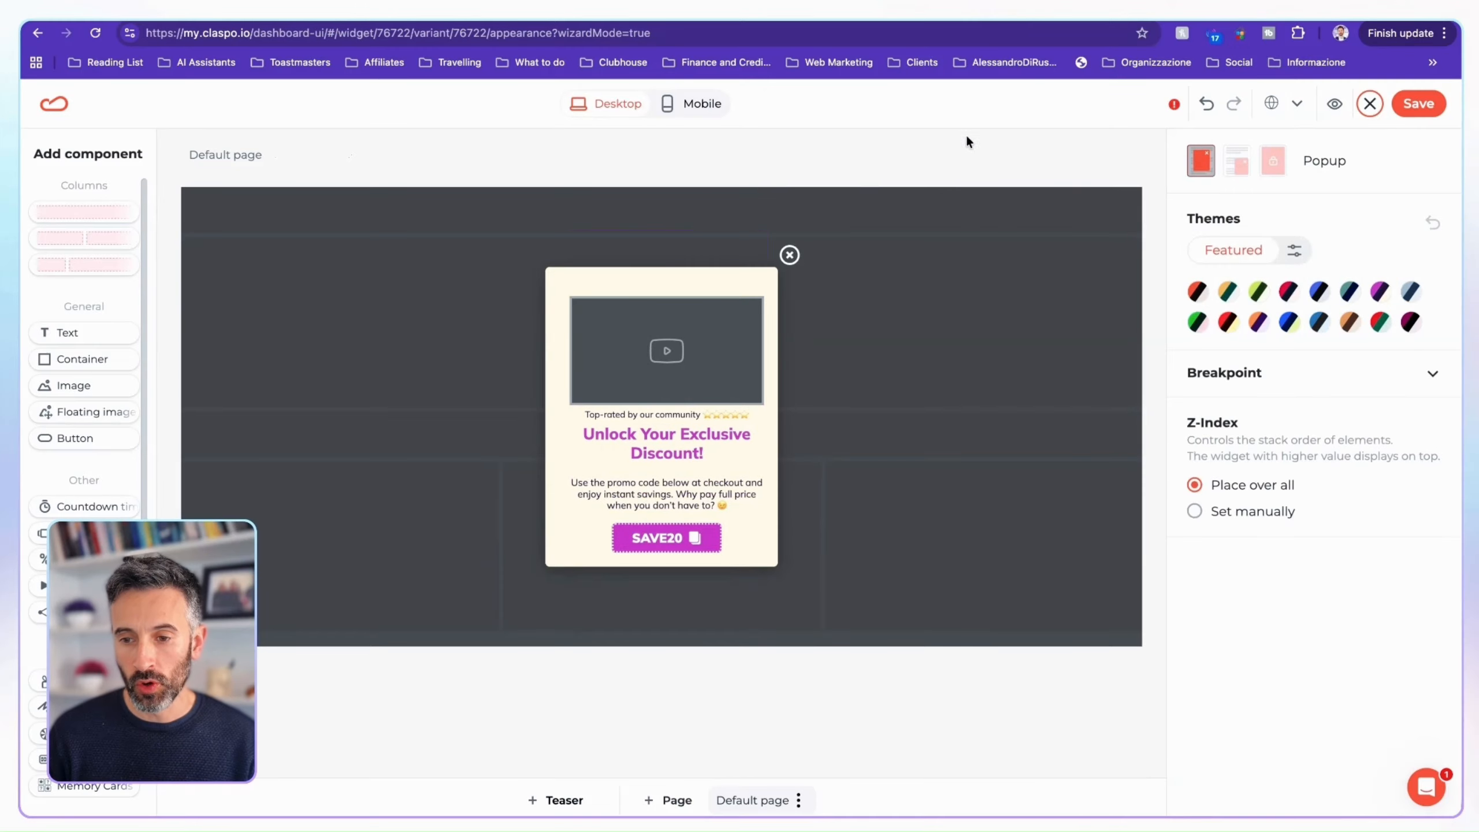
Undo the video replacement and select the restored header image
{"action": "left_click", "coordinate": [1204, 107]}
{"action": "left_click", "coordinate": [1204, 106]}
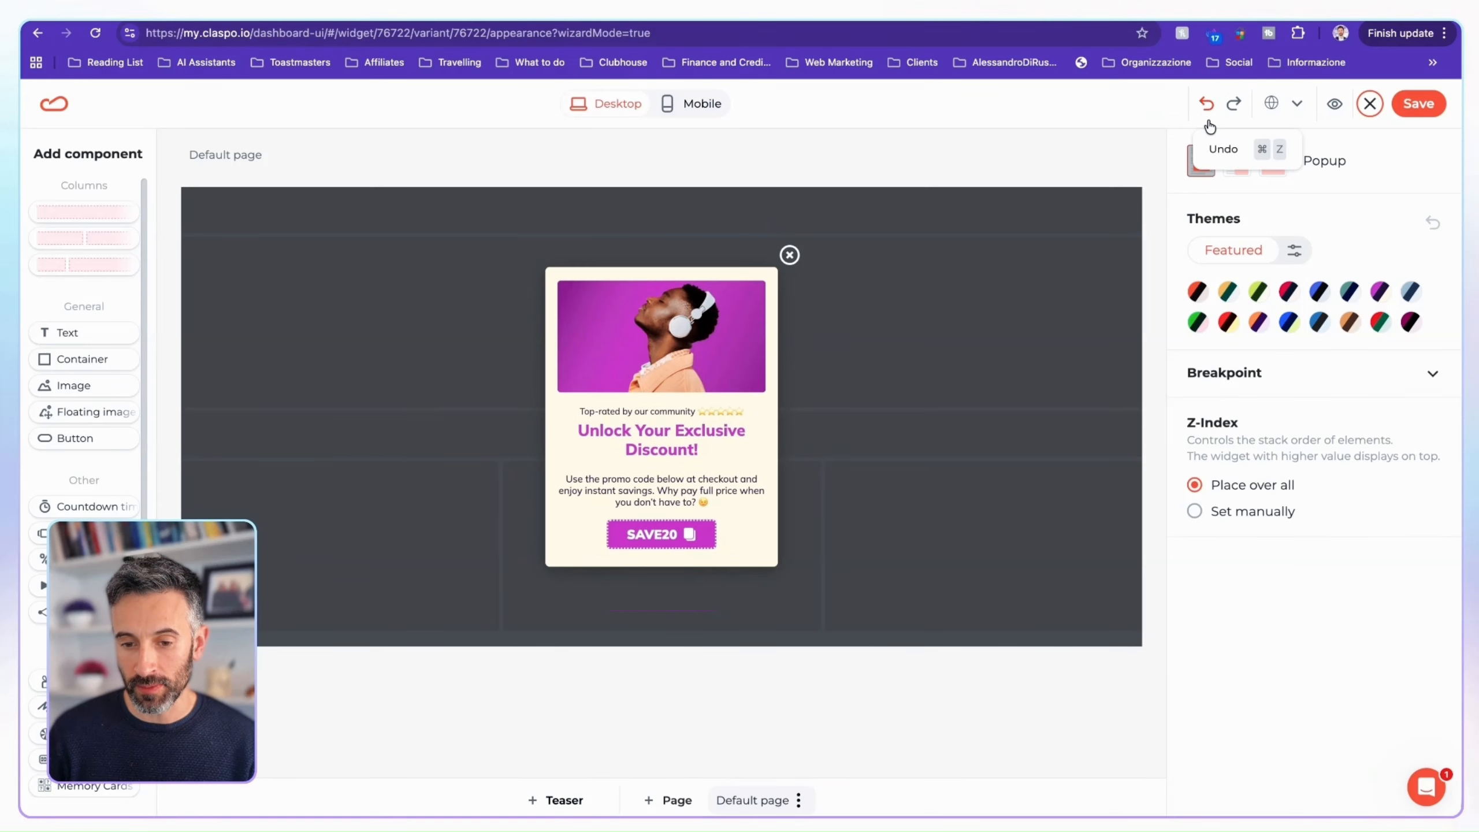
{"action": "left_click", "coordinate": [672, 355]}
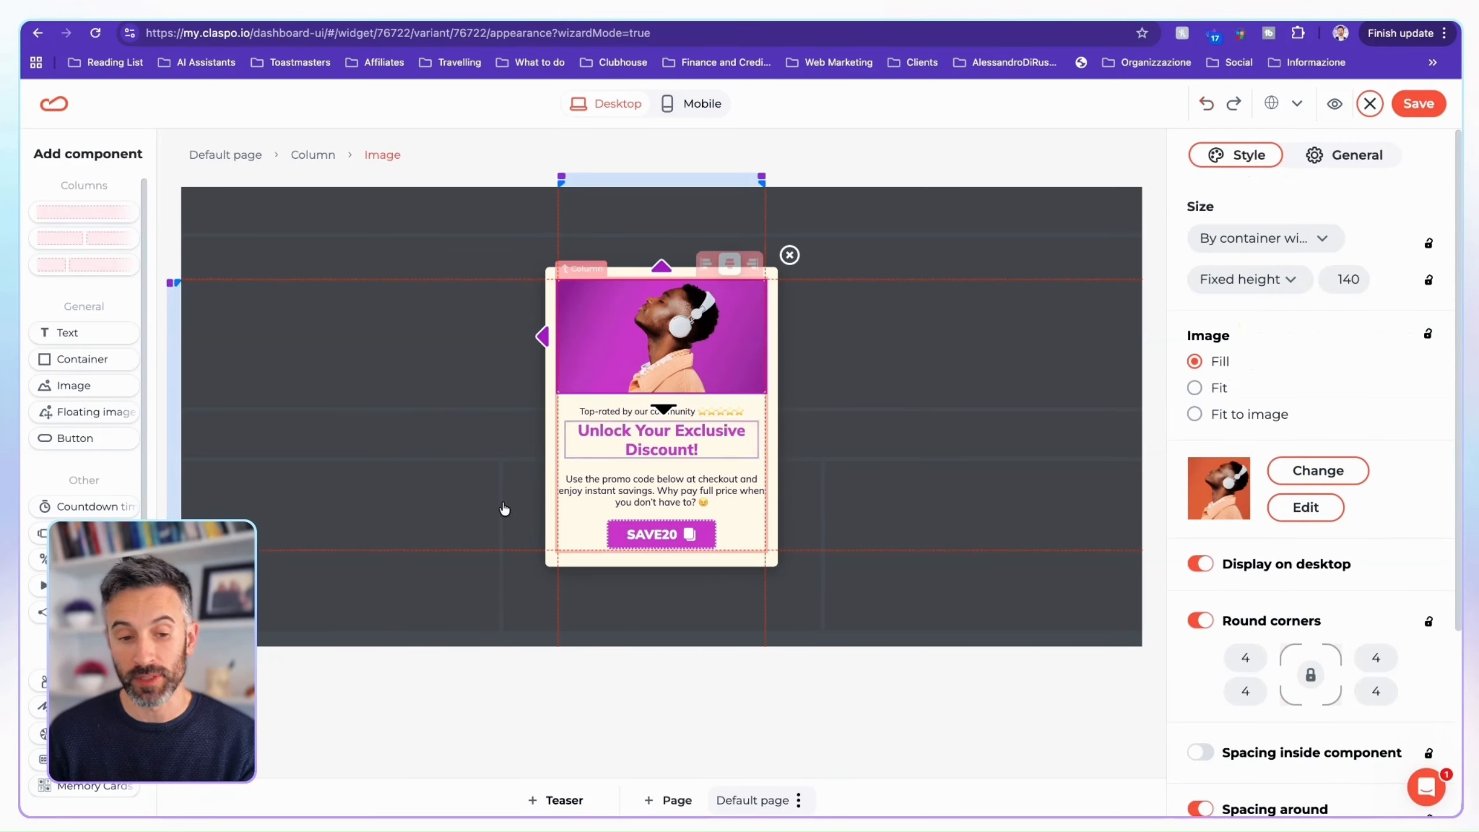
Add a floating image to the popup, using the black "Black Friday" tag from the image library's discount photos
{"action": "scroll", "coordinate": [143, 516], "scroll_direction": "down", "scroll_amount": 1}
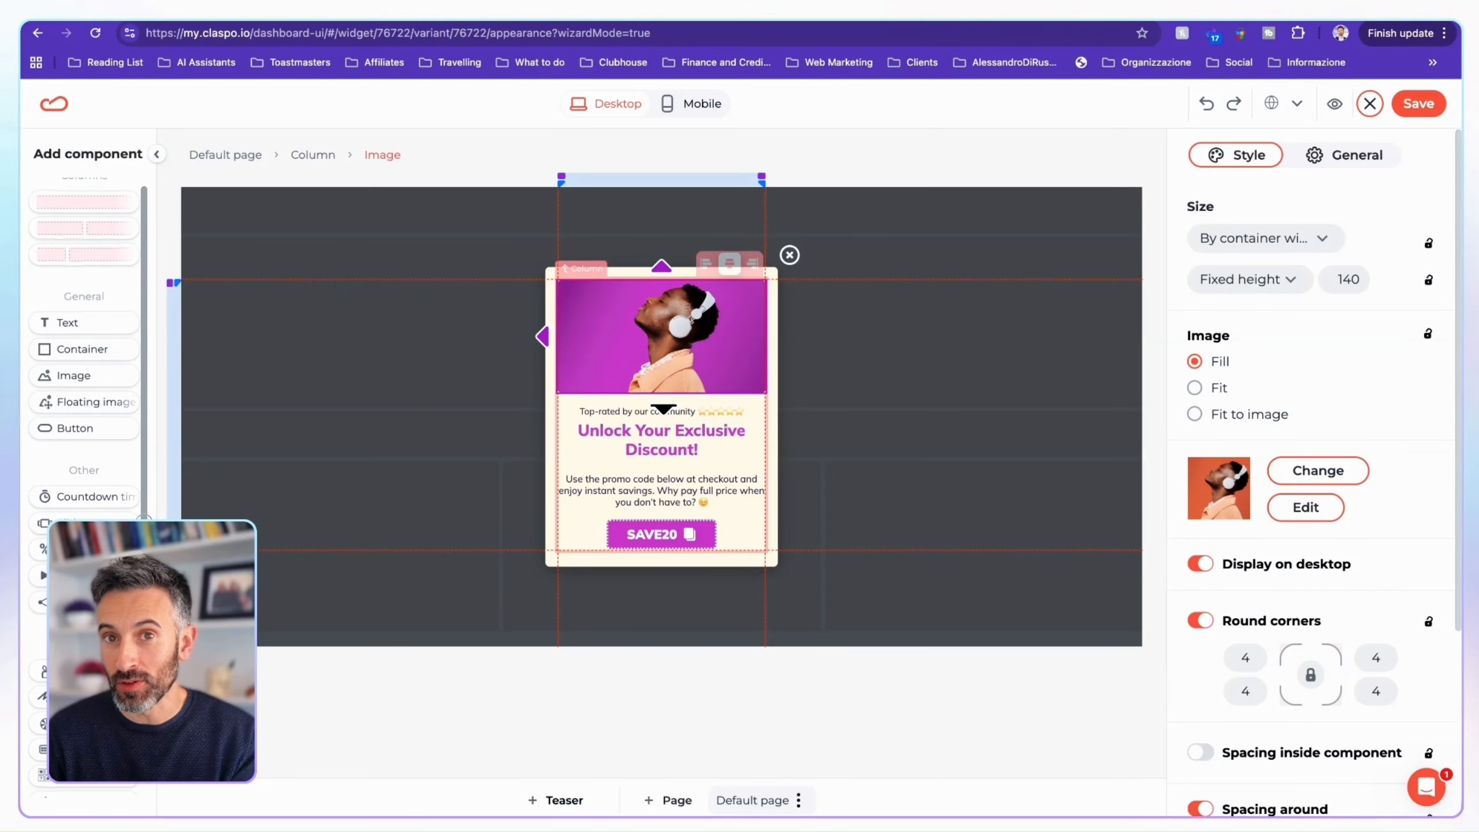
{"action": "left_click_drag", "start_coordinate": [111, 402], "coordinate": [542, 326]}
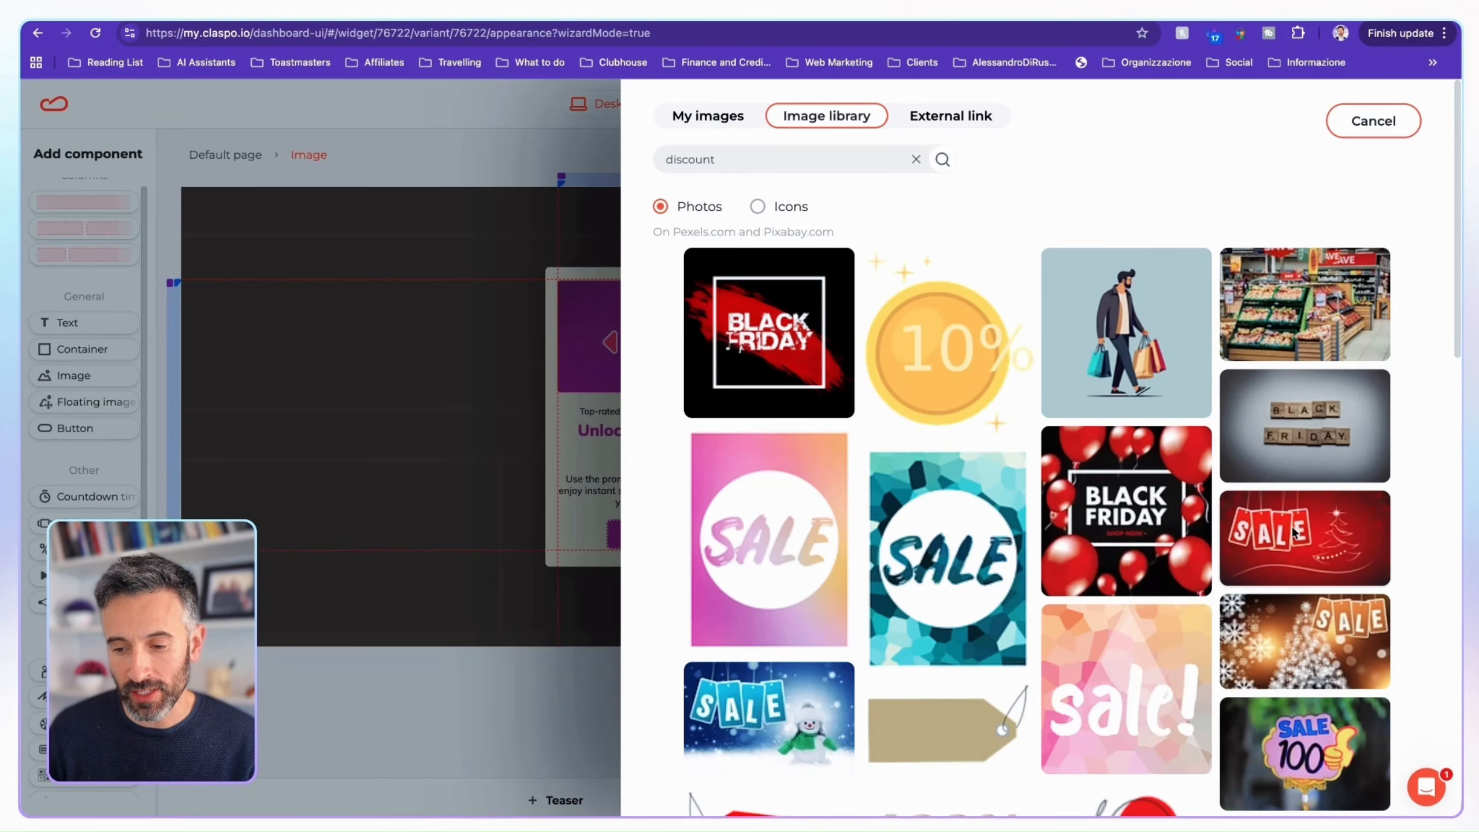
{"action": "scroll", "coordinate": [1282, 576], "scroll_direction": "down", "scroll_amount": 3}
{"action": "scroll", "coordinate": [1281, 577], "scroll_direction": "down", "scroll_amount": 8}
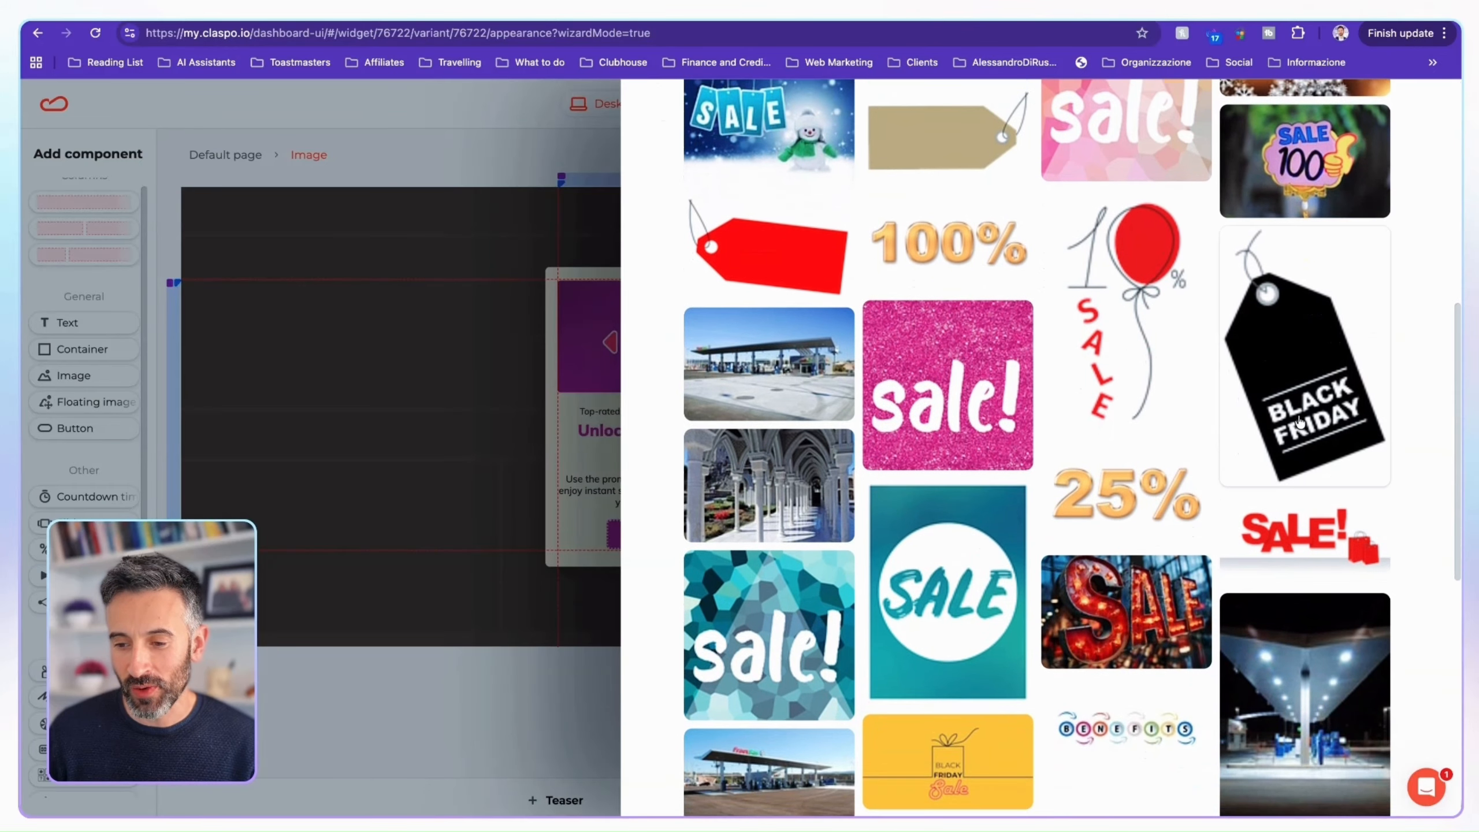
{"action": "left_click", "coordinate": [1317, 397]}
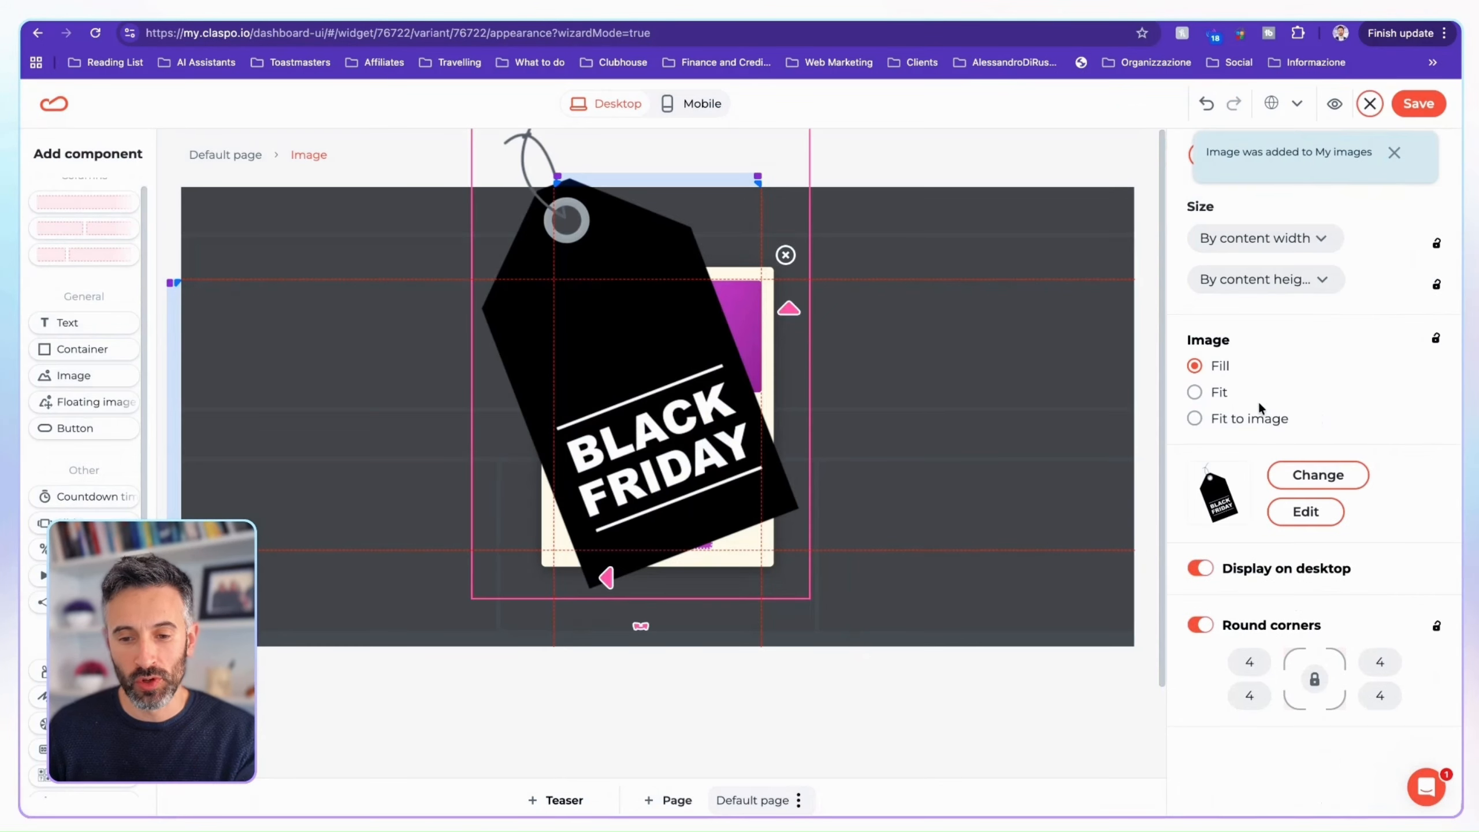
Shrink the Black Friday tag and place it over the upper-left corner of the popup
{"action": "left_click_drag", "start_coordinate": [458, 342], "coordinate": [555, 293]}
{"action": "left_click", "coordinate": [475, 416]}
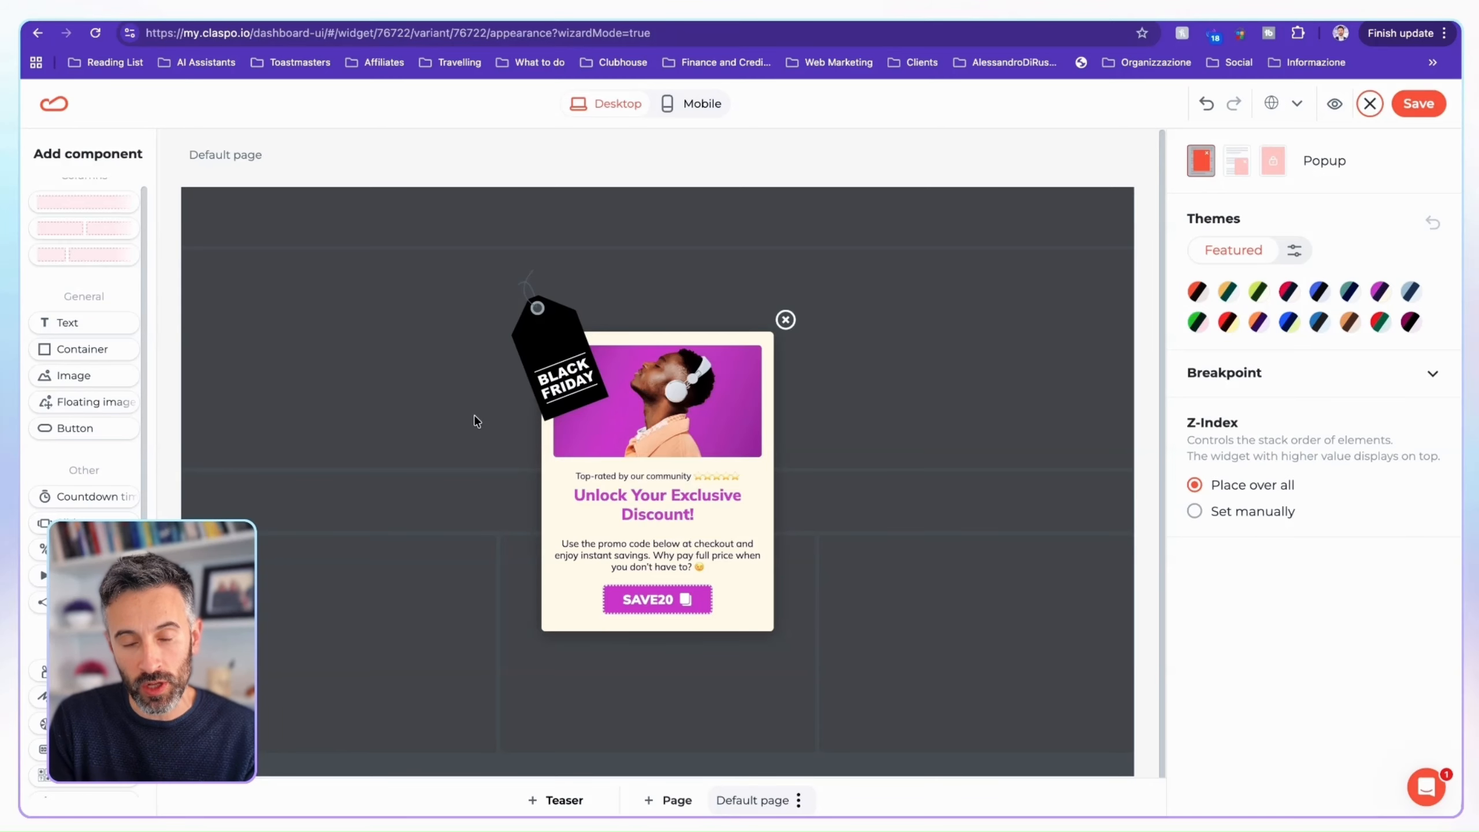
{"action": "scroll", "coordinate": [474, 524], "scroll_direction": "down", "scroll_amount": 1}
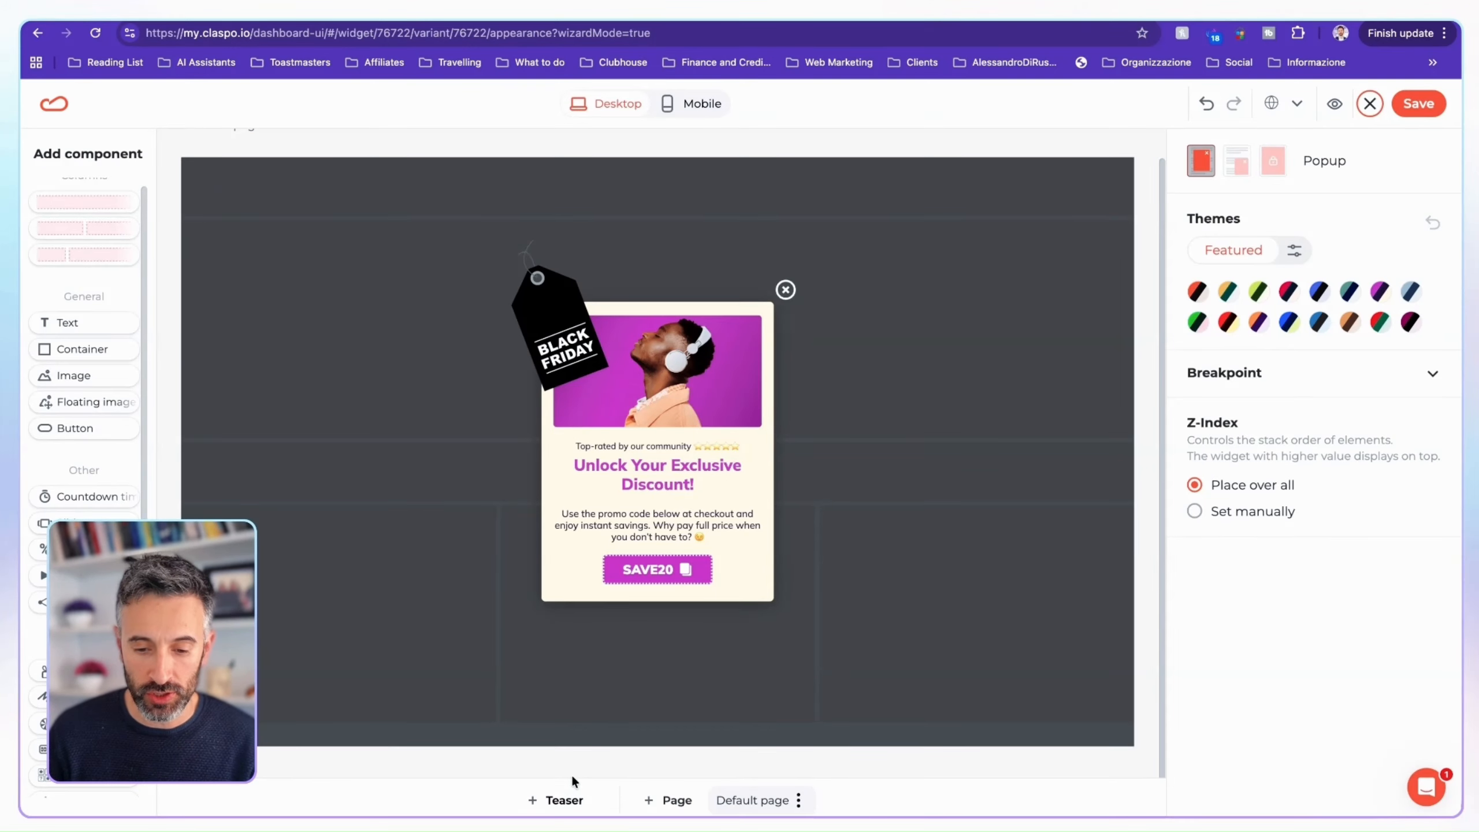
Add a teaser to the widget and compare its "GET 20% OFF NOW" tab with the default page
{"action": "left_click", "coordinate": [563, 800]}
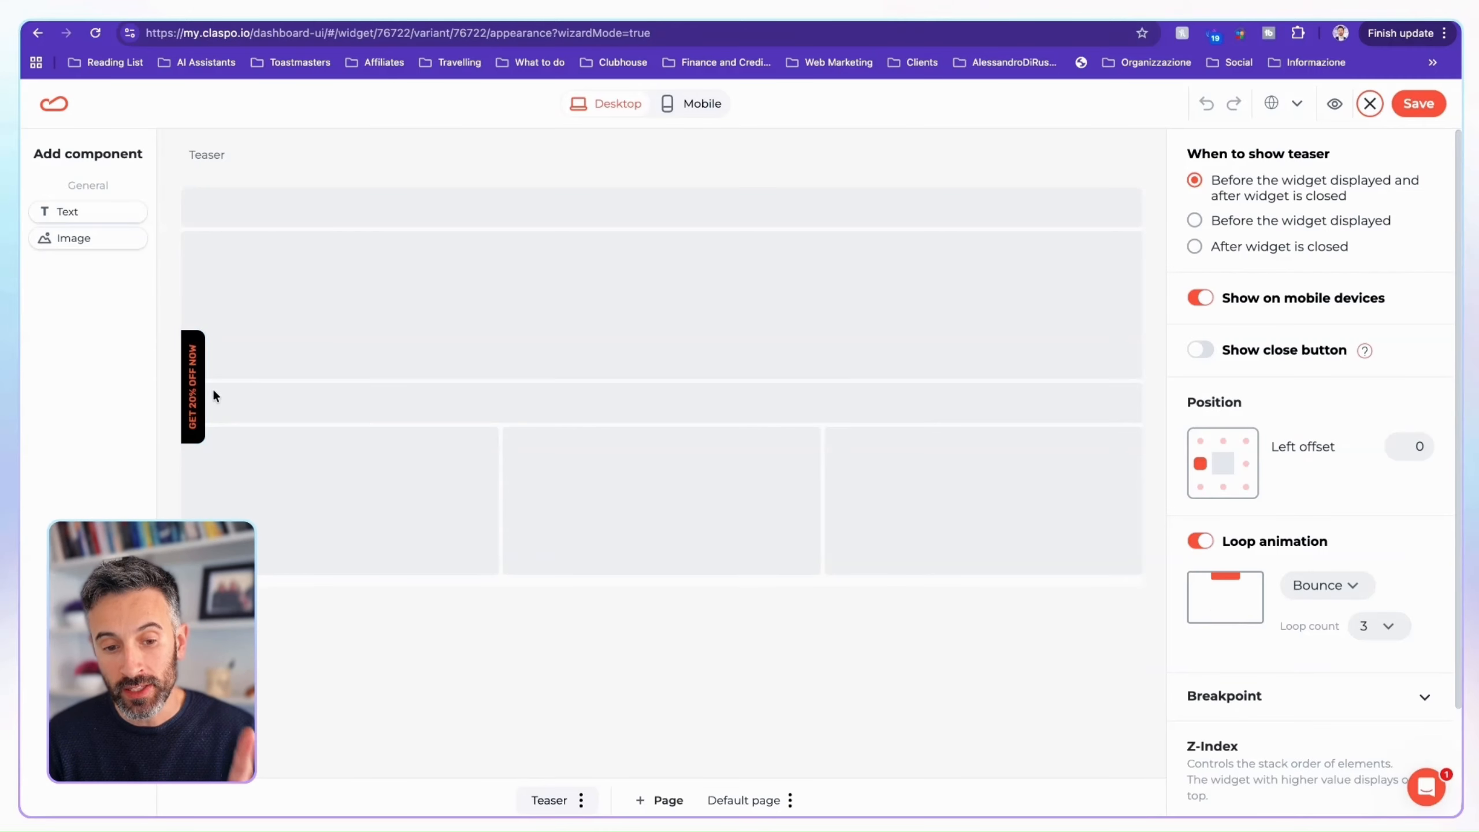
{"action": "left_click", "coordinate": [745, 800]}
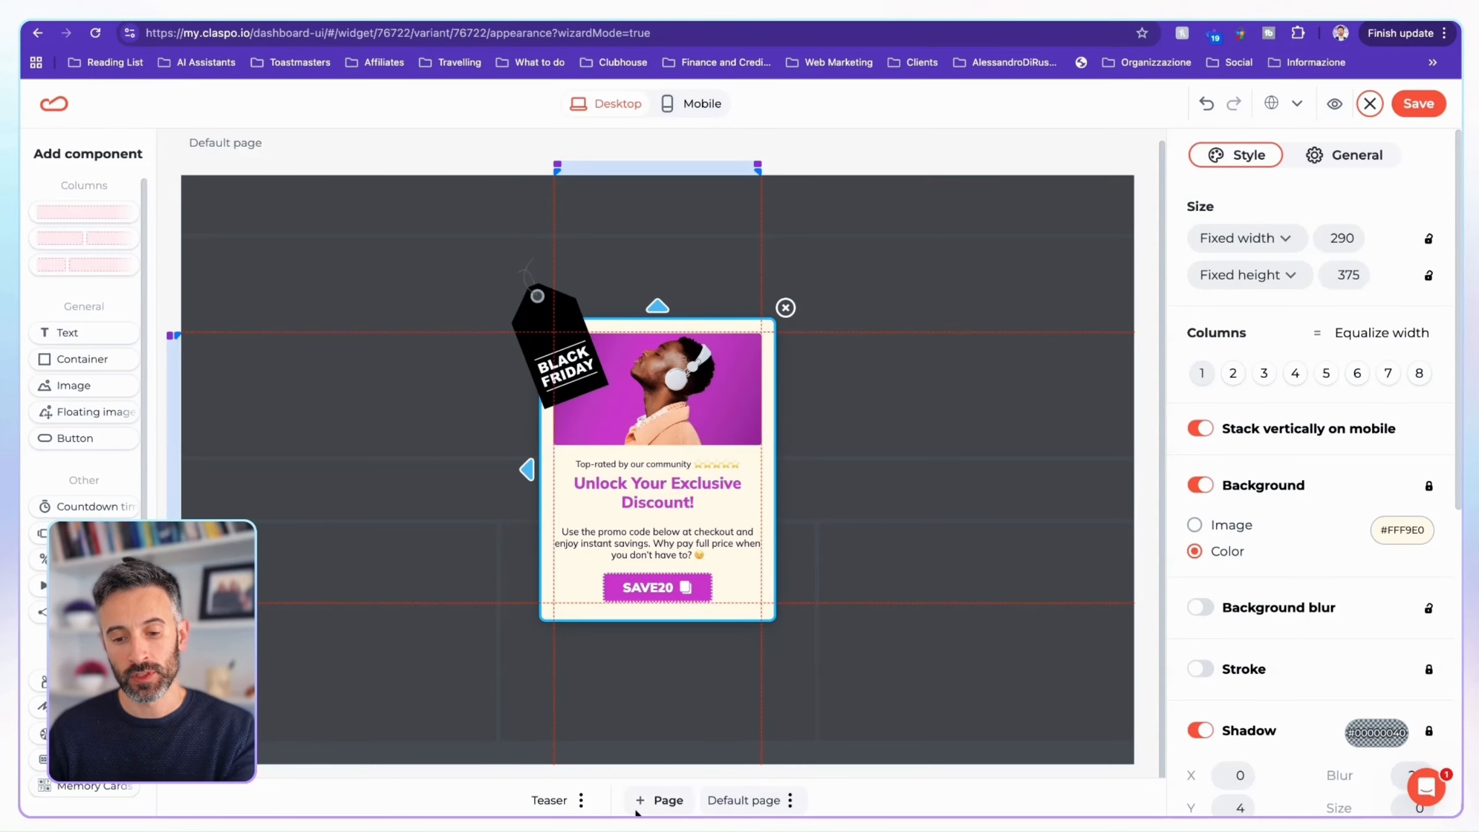
{"action": "left_click", "coordinate": [553, 798]}
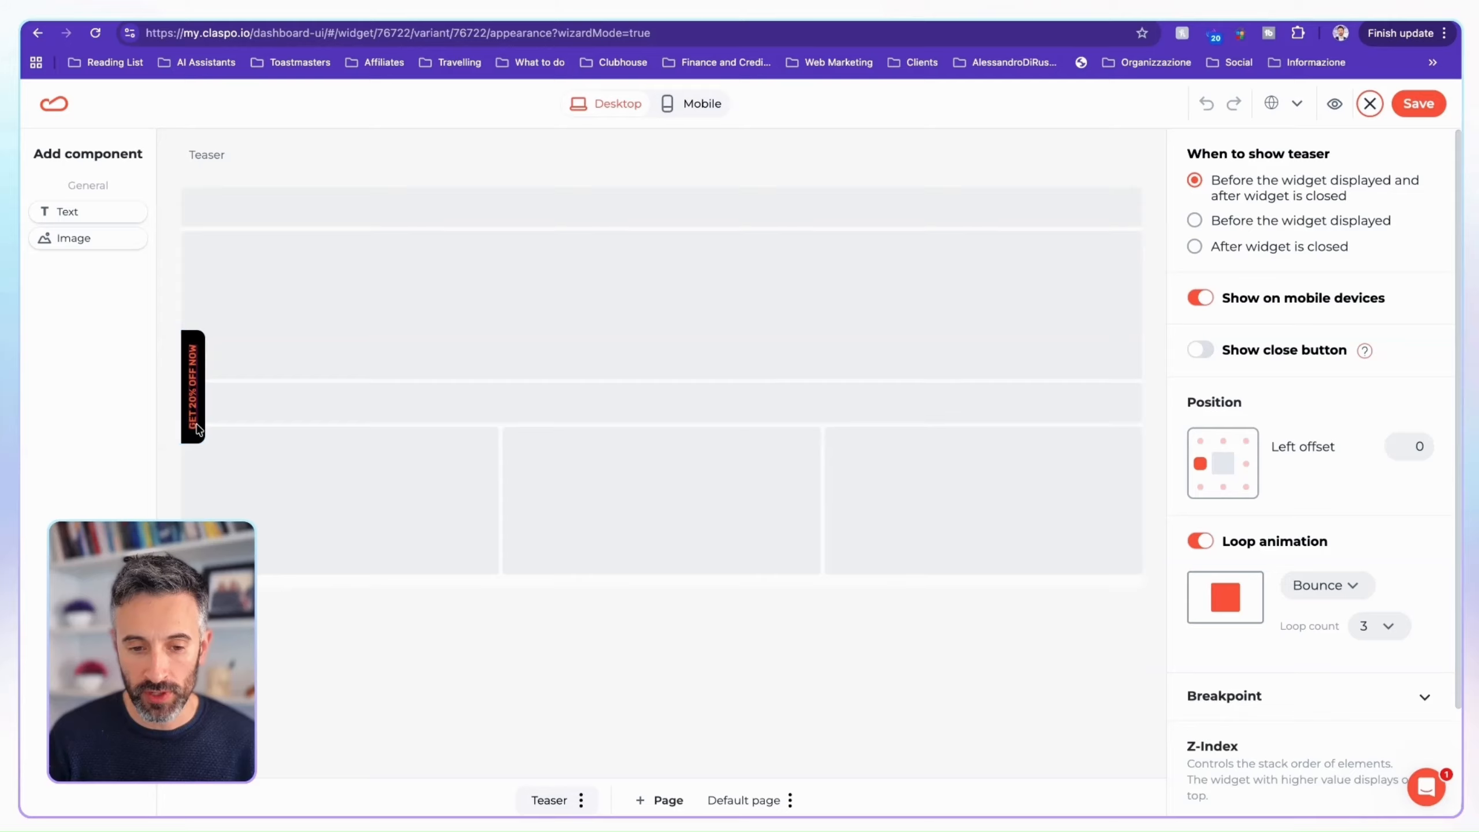
{"action": "left_click", "coordinate": [196, 385]}
{"action": "left_click", "coordinate": [273, 444]}
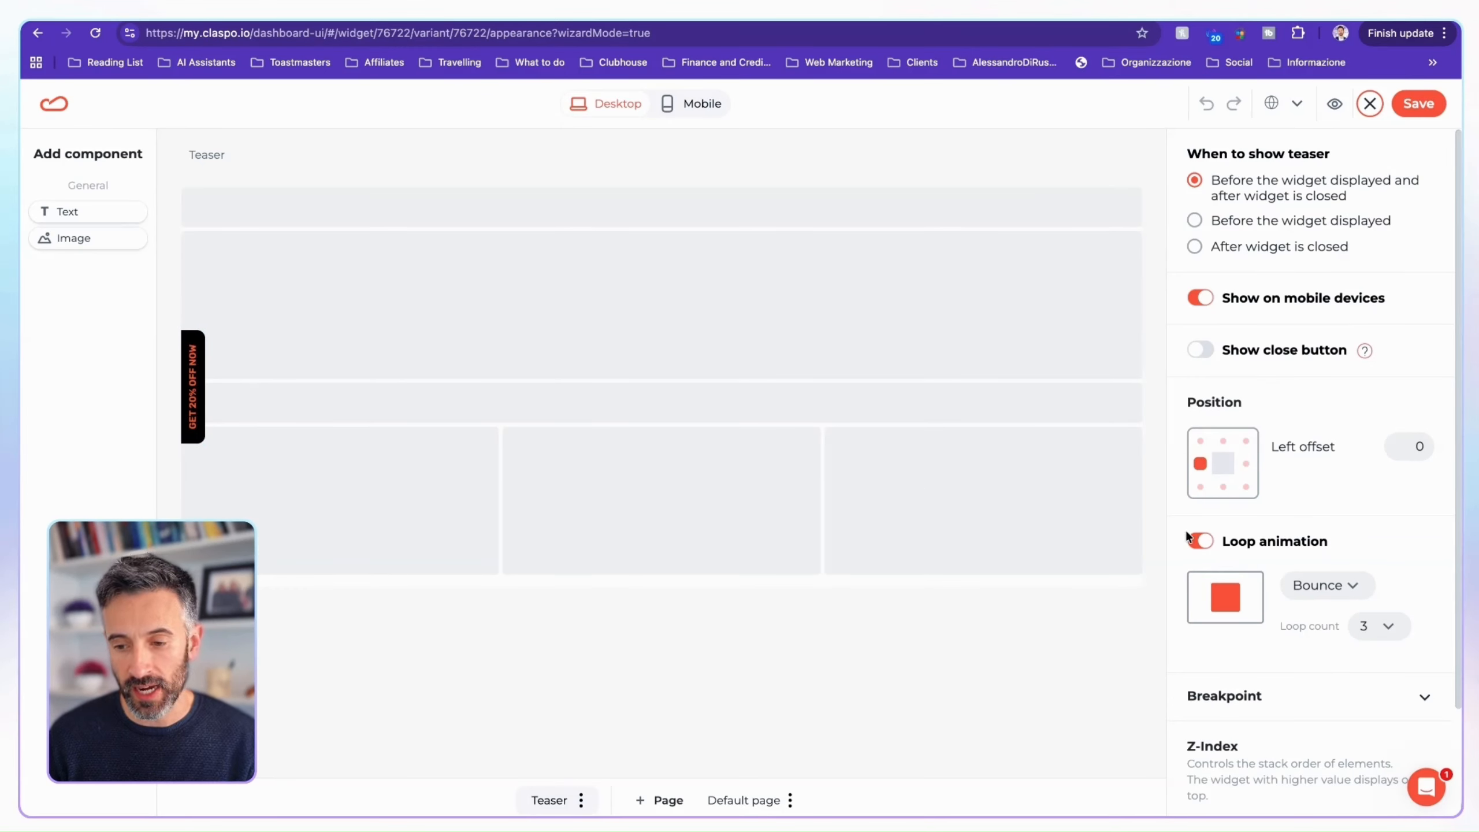
Try the teaser at the bottom, right and top edges of the page, and return it to the middle of the left edge
{"action": "left_click", "coordinate": [1223, 486]}
{"action": "left_click", "coordinate": [1246, 464]}
{"action": "left_click", "coordinate": [1223, 440]}
{"action": "left_click", "coordinate": [1200, 464]}
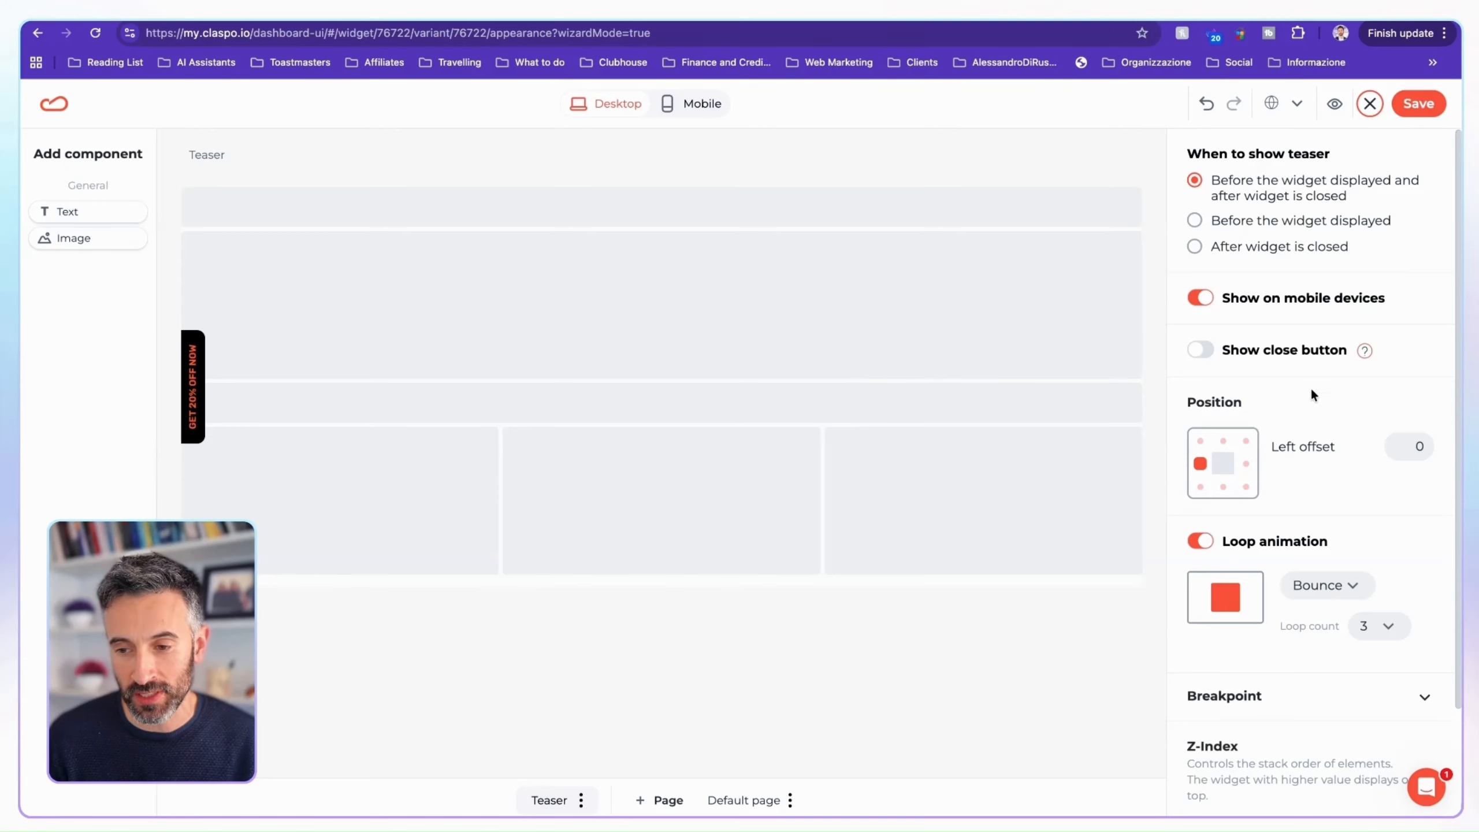
Try showing a close button on the teaser and switch it off again
{"action": "scroll", "coordinate": [1312, 396], "scroll_direction": "down", "scroll_amount": 3}
{"action": "scroll", "coordinate": [1311, 418], "scroll_direction": "up", "scroll_amount": 2}
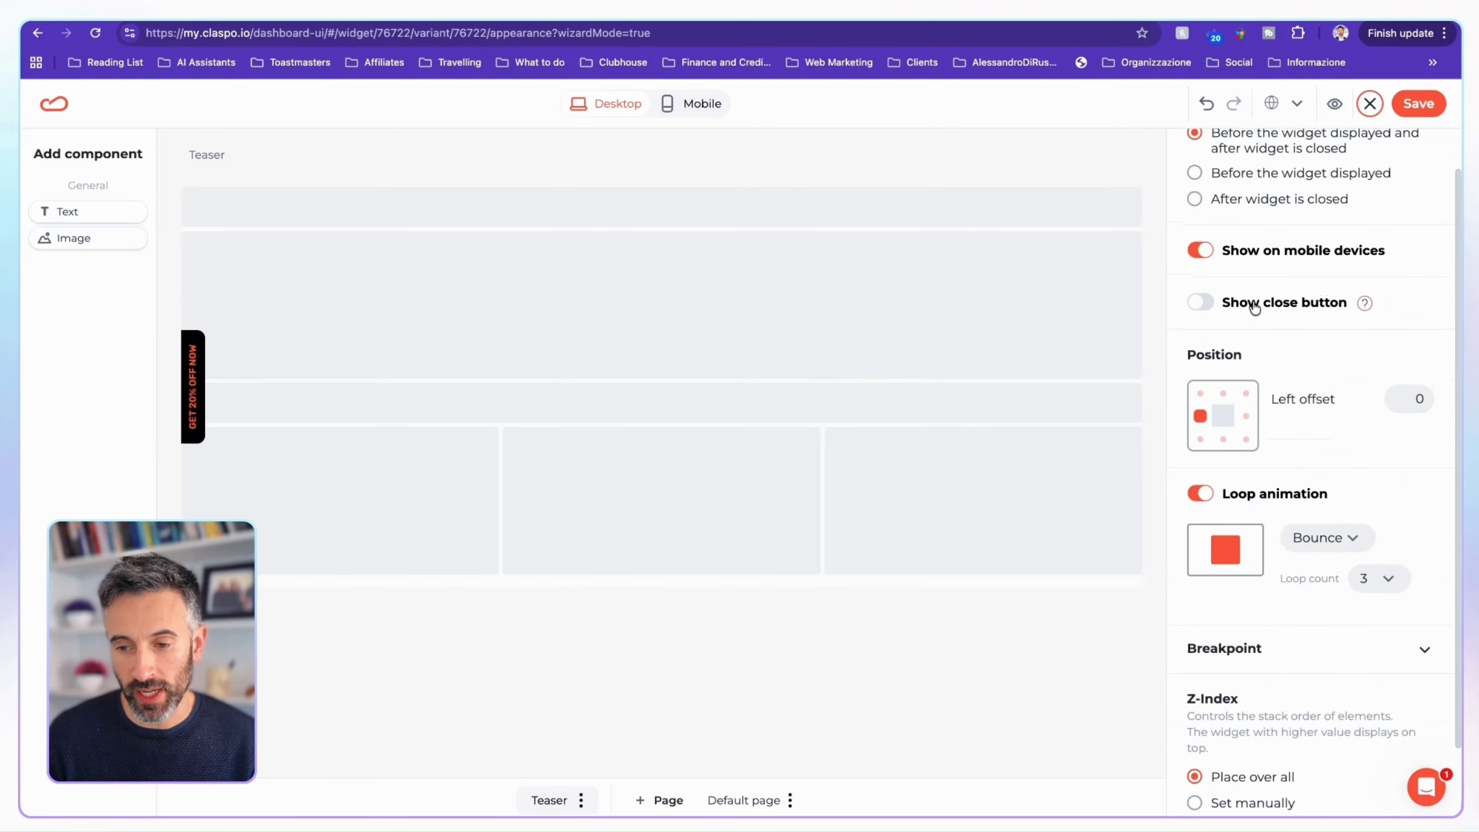
{"action": "left_click", "coordinate": [1203, 302]}
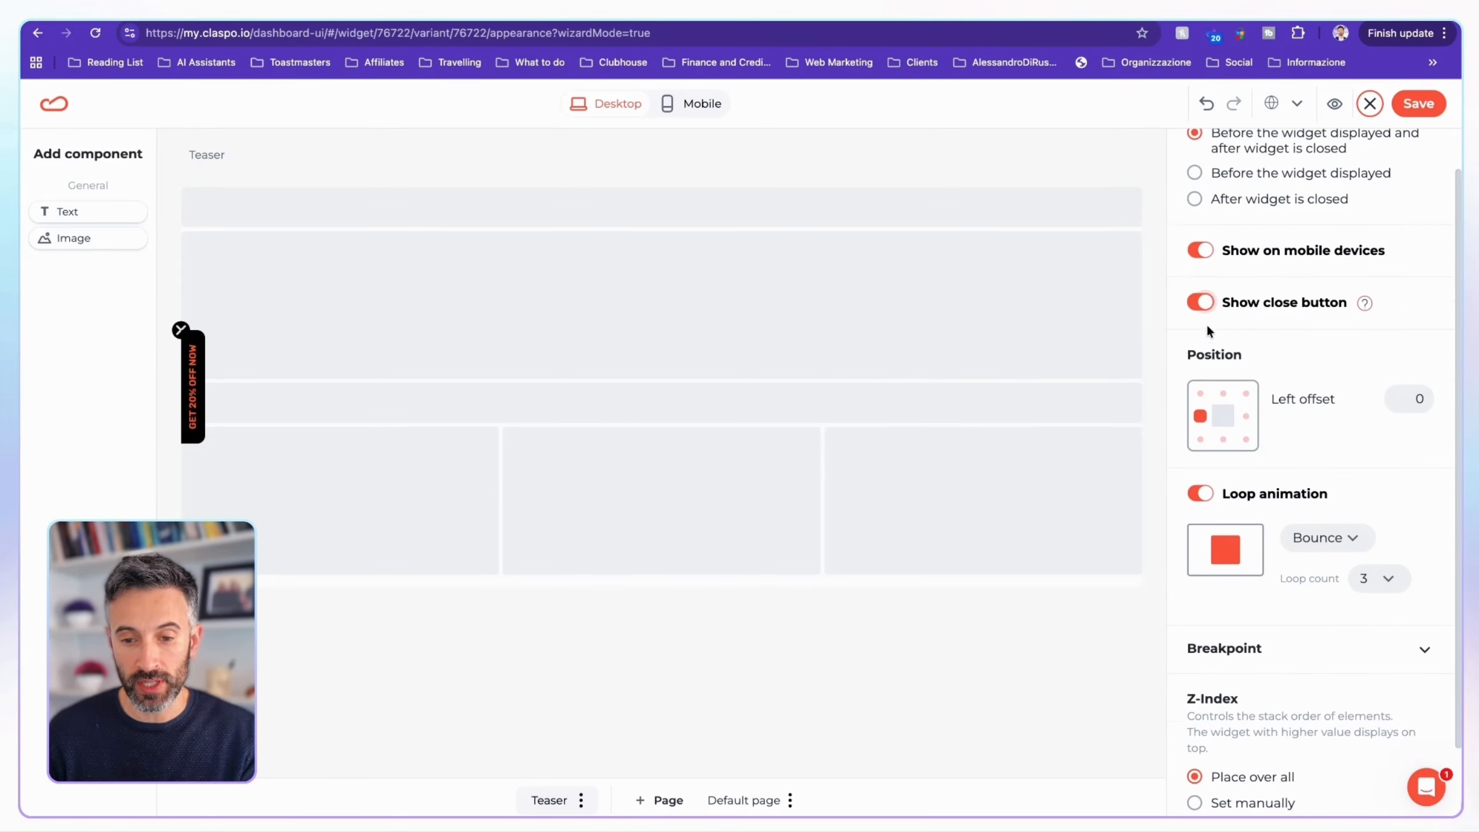
{"action": "left_click", "coordinate": [1202, 304]}
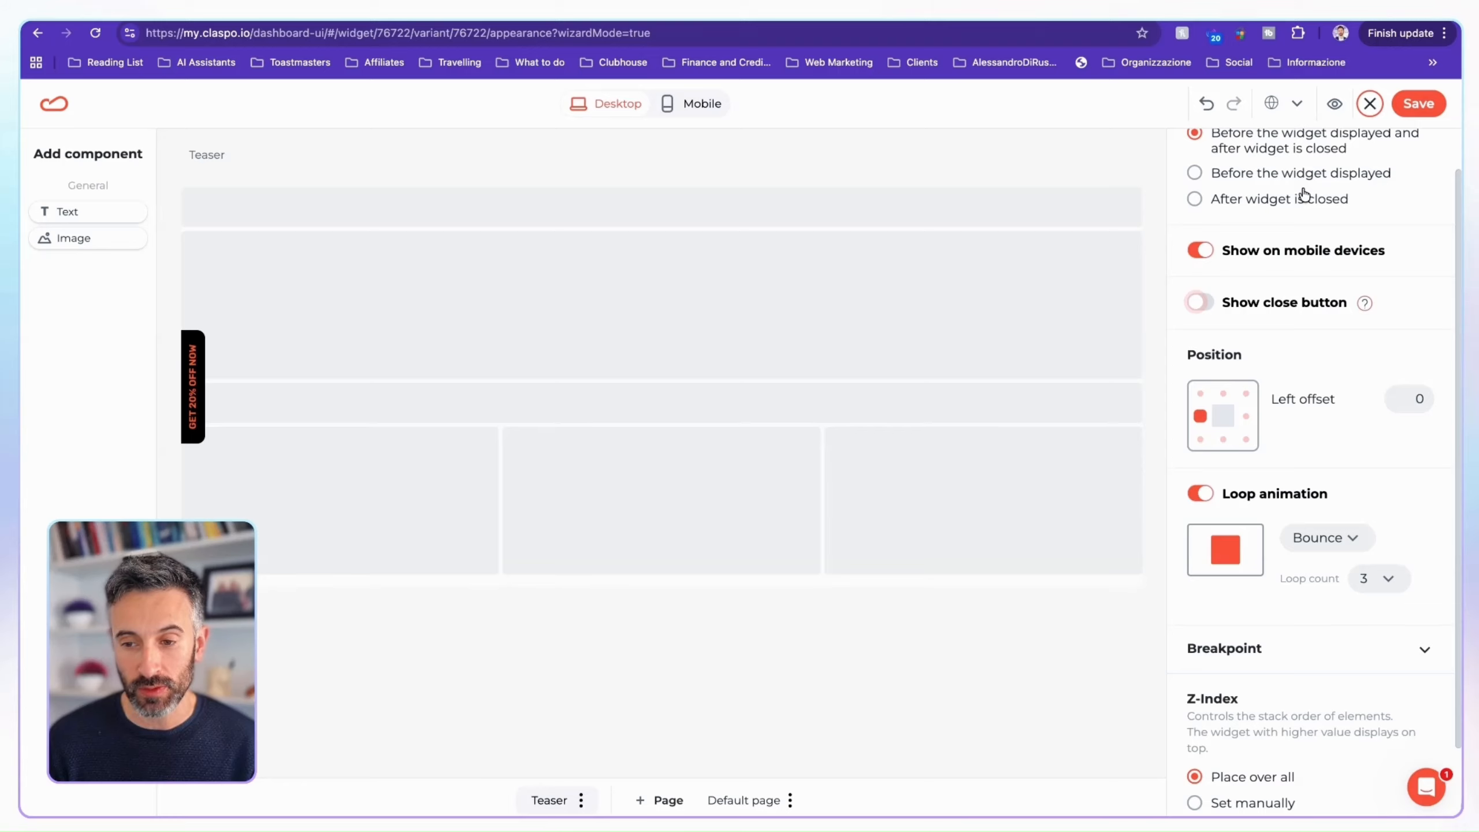
Delete the teaser and return to the popup's default page
{"action": "left_click", "coordinate": [583, 800]}
{"action": "left_click", "coordinate": [609, 761]}
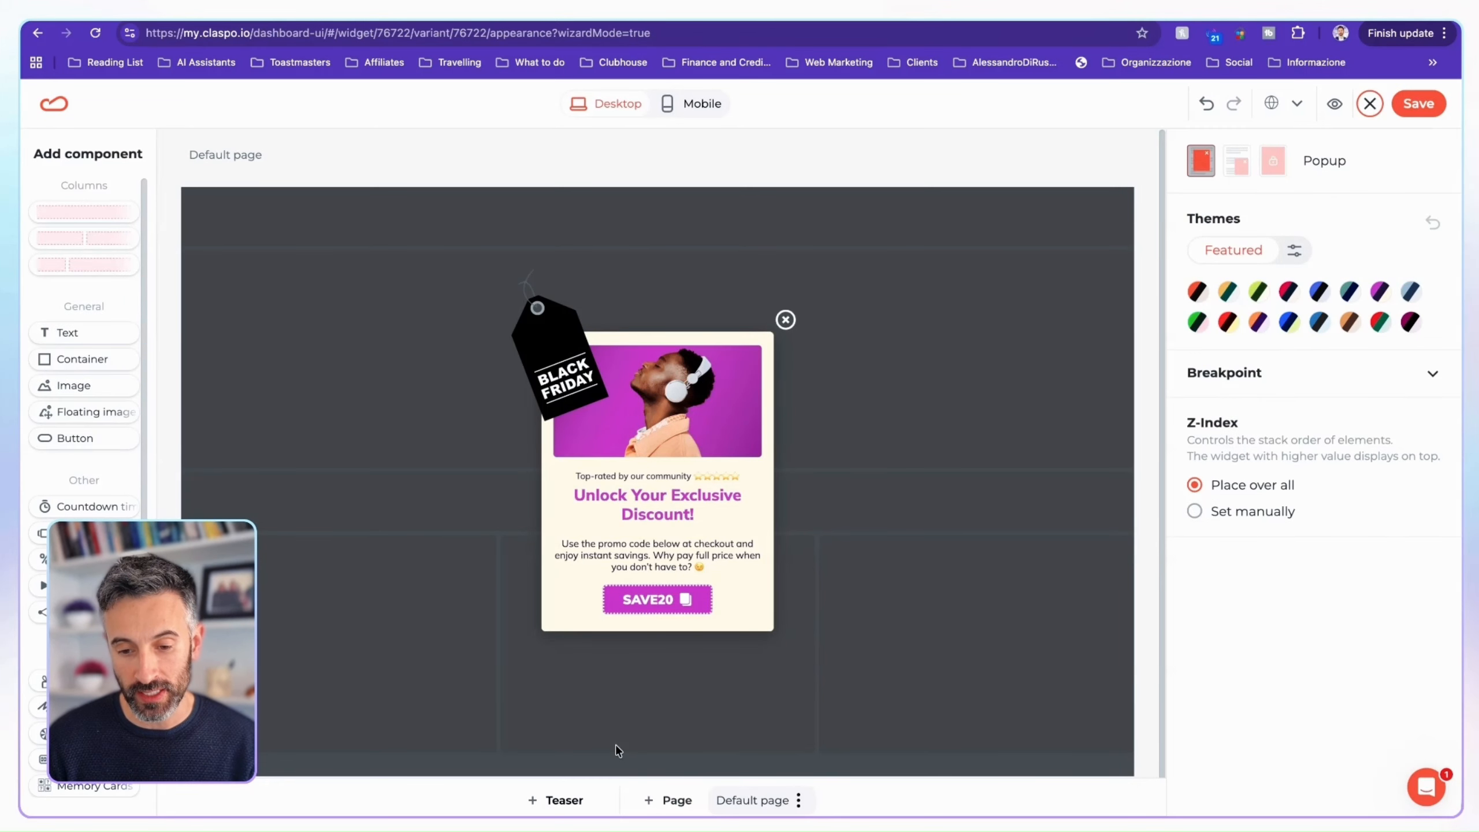
{"action": "scroll", "coordinate": [707, 476], "scroll_direction": "down", "scroll_amount": 1}
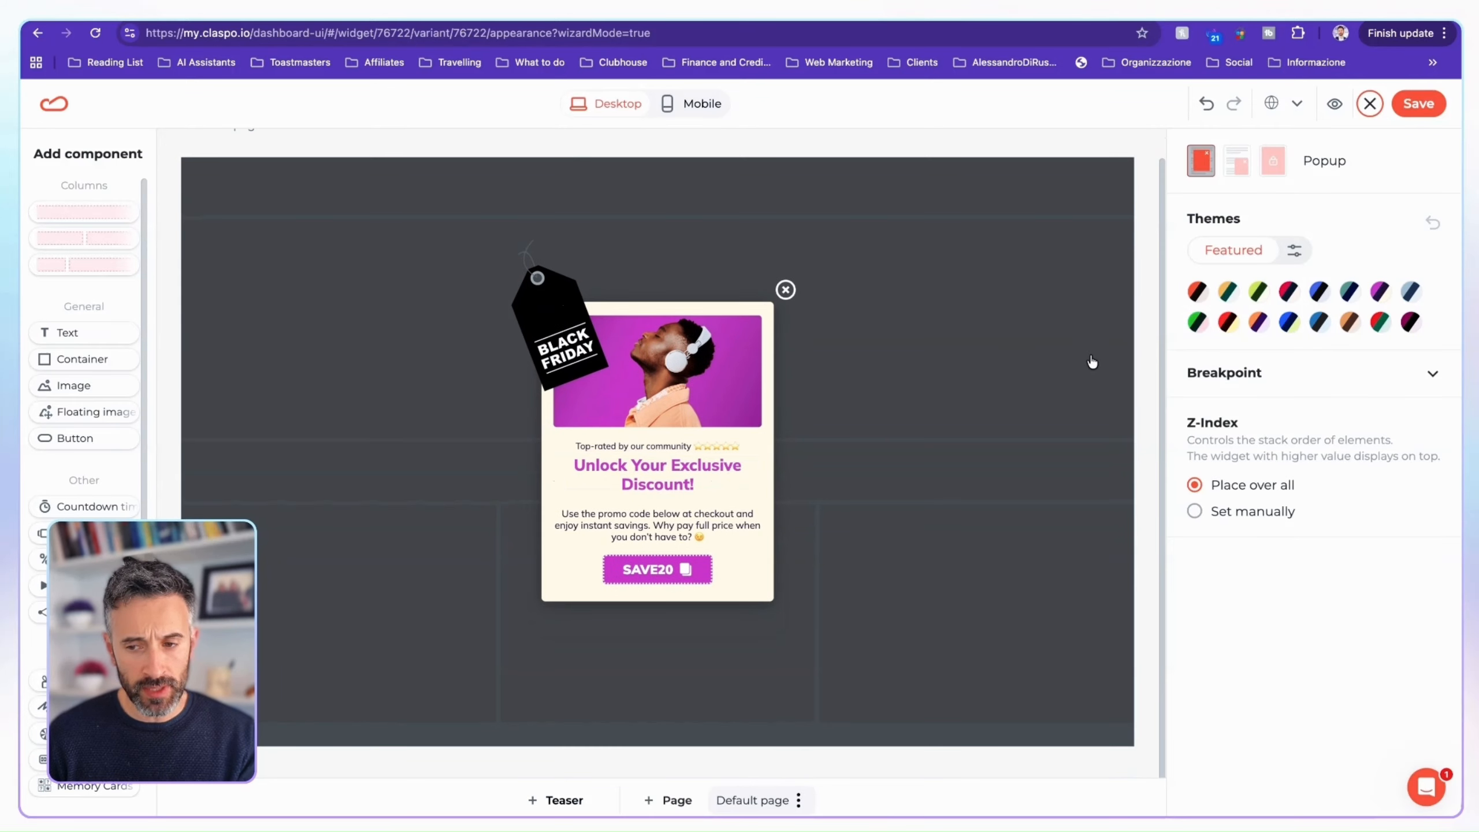
In the mobile layout, shrink the Black Friday tag to a fixed width of about 115 and place it over the popup's upper-left corner
{"action": "left_click", "coordinate": [698, 110]}
{"action": "left_click", "coordinate": [348, 690]}
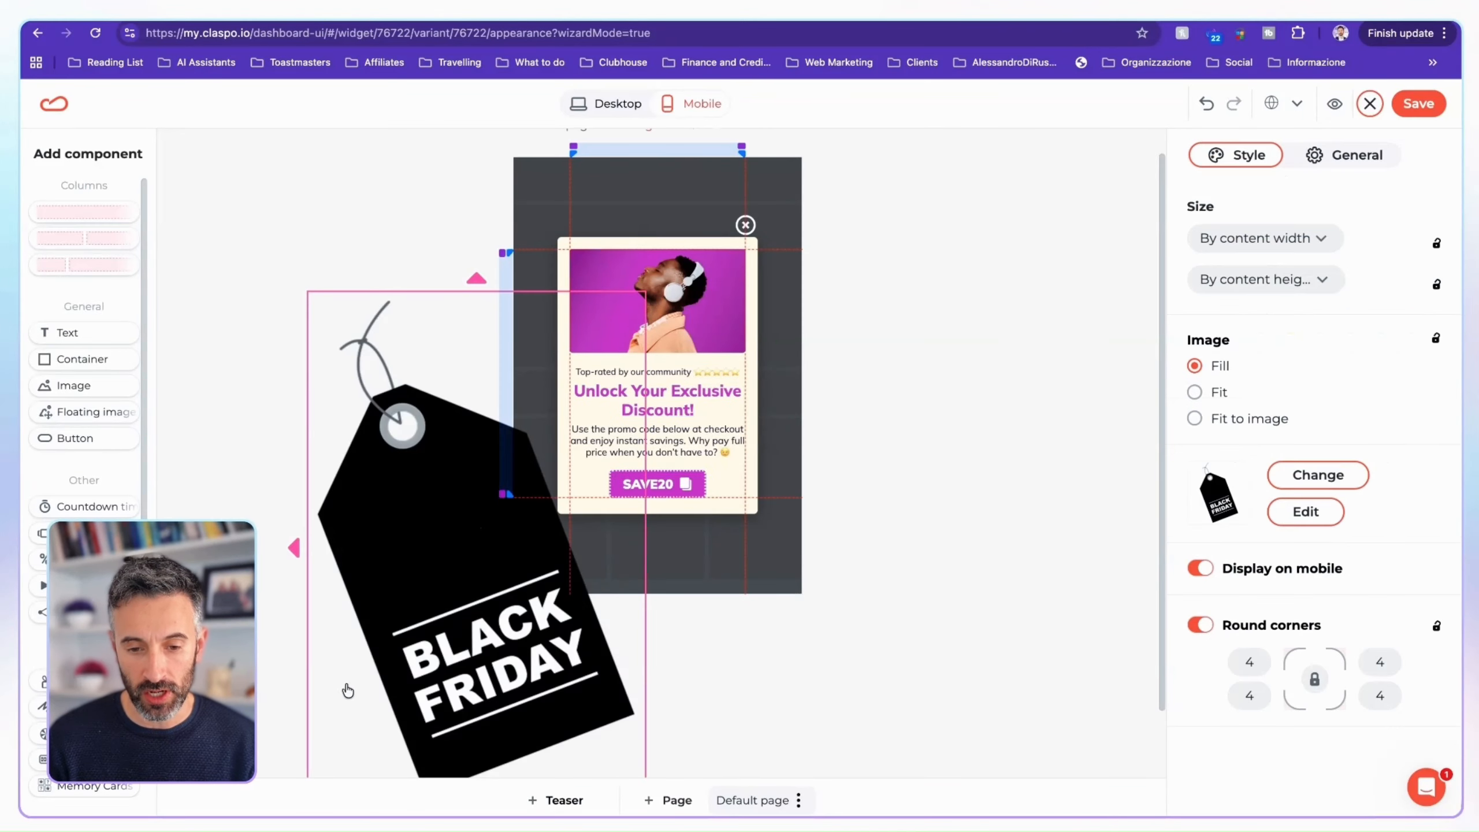
{"action": "left_click_drag", "start_coordinate": [307, 563], "coordinate": [547, 557]}
{"action": "left_click_drag", "start_coordinate": [600, 396], "coordinate": [583, 290]}
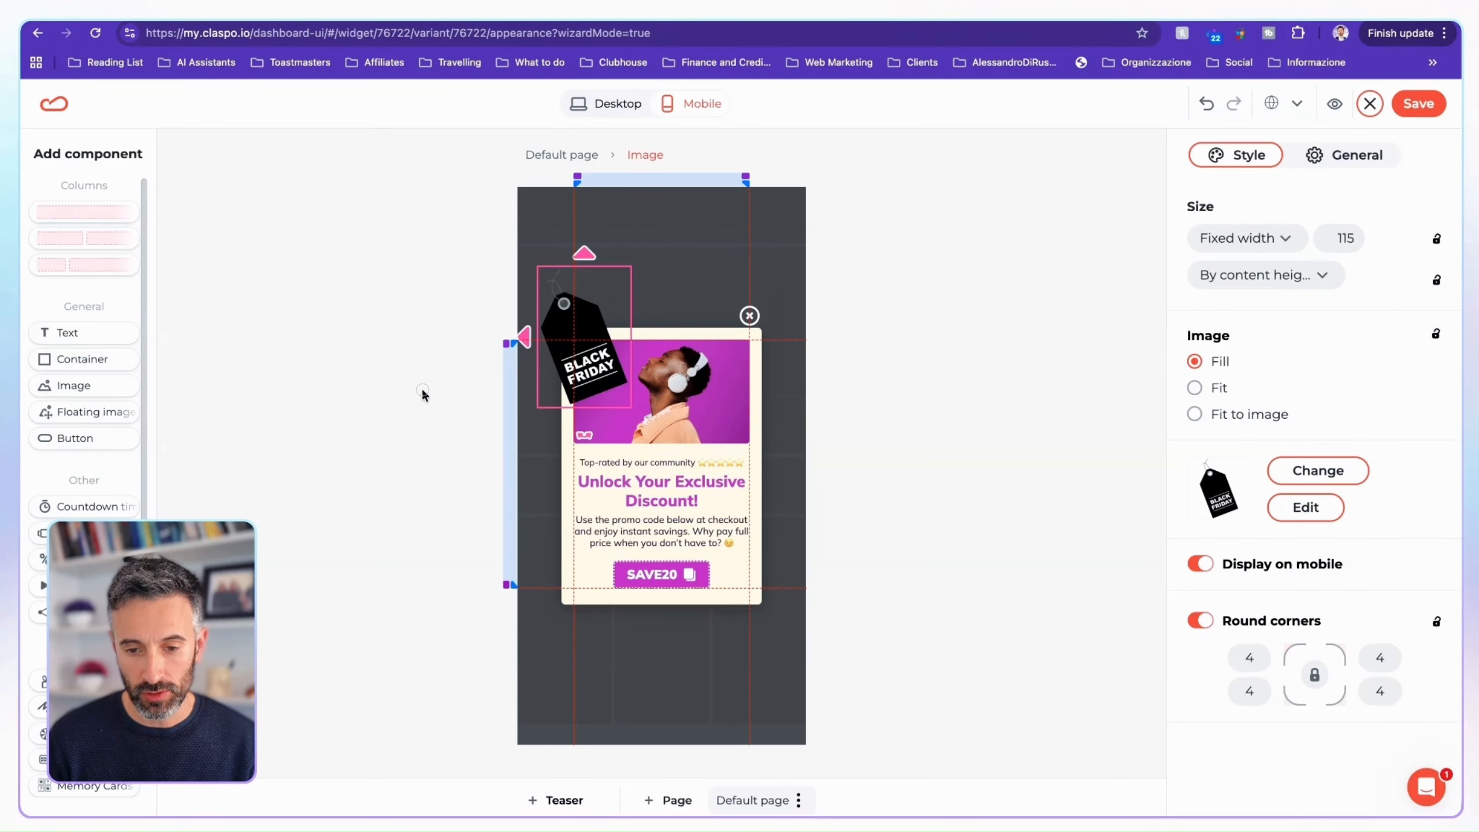
{"action": "left_click", "coordinate": [482, 473]}
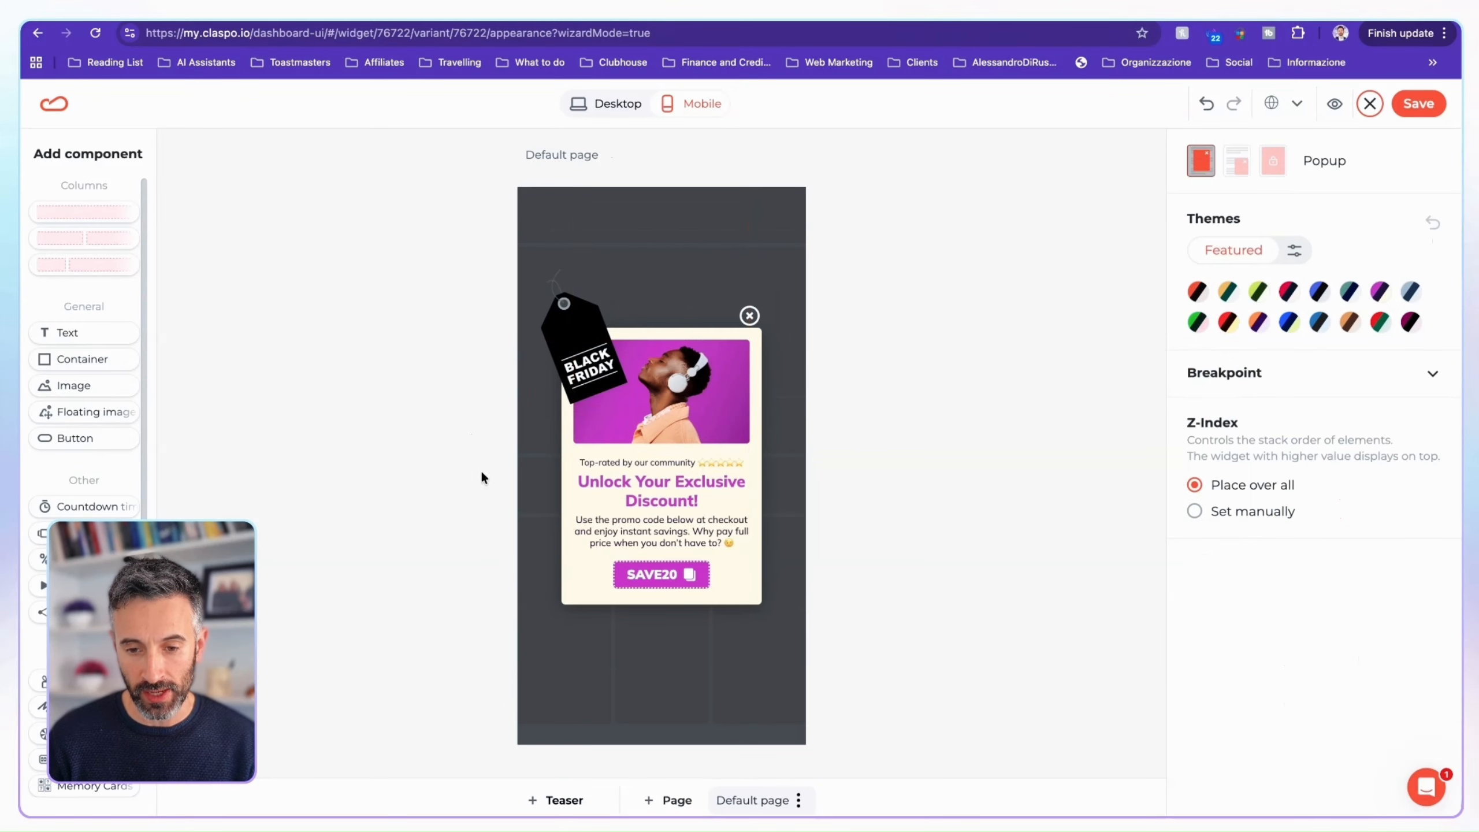
Compare the popup's desktop and mobile layouts, and save the design to continue to the triggering settings
{"action": "left_click", "coordinate": [611, 116]}
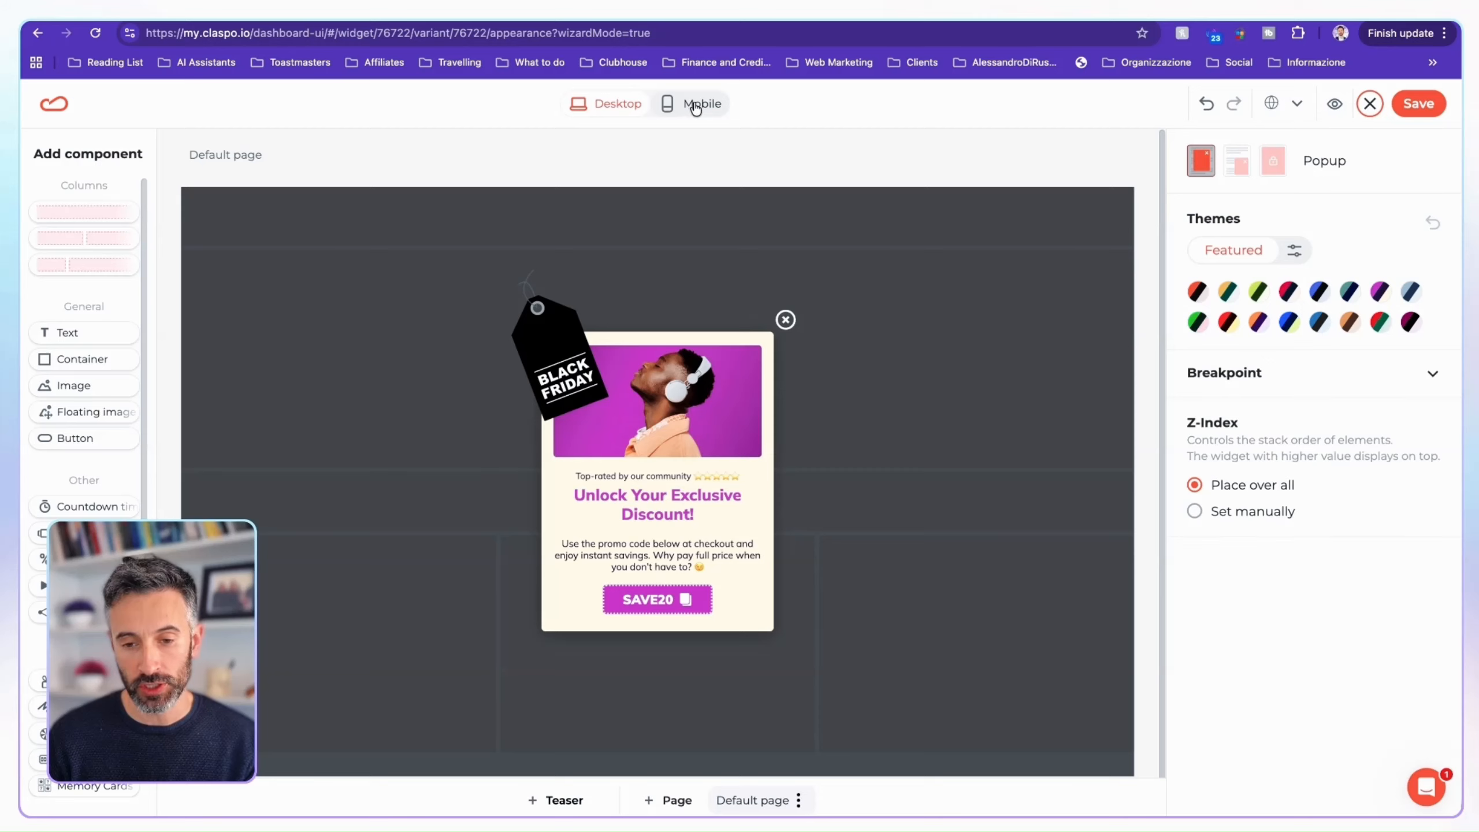
{"action": "left_click", "coordinate": [698, 116]}
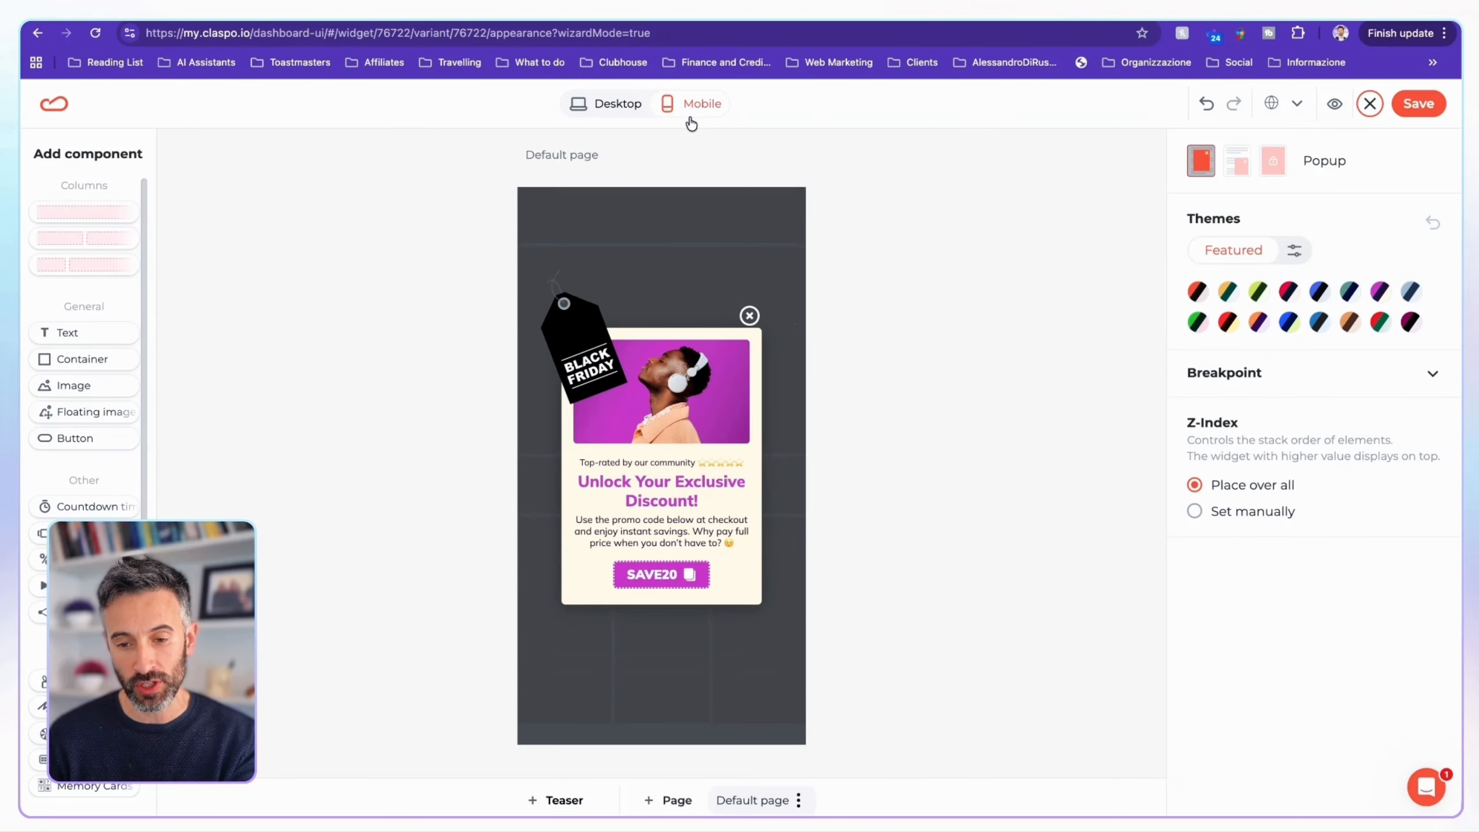
{"action": "left_click", "coordinate": [1423, 117]}
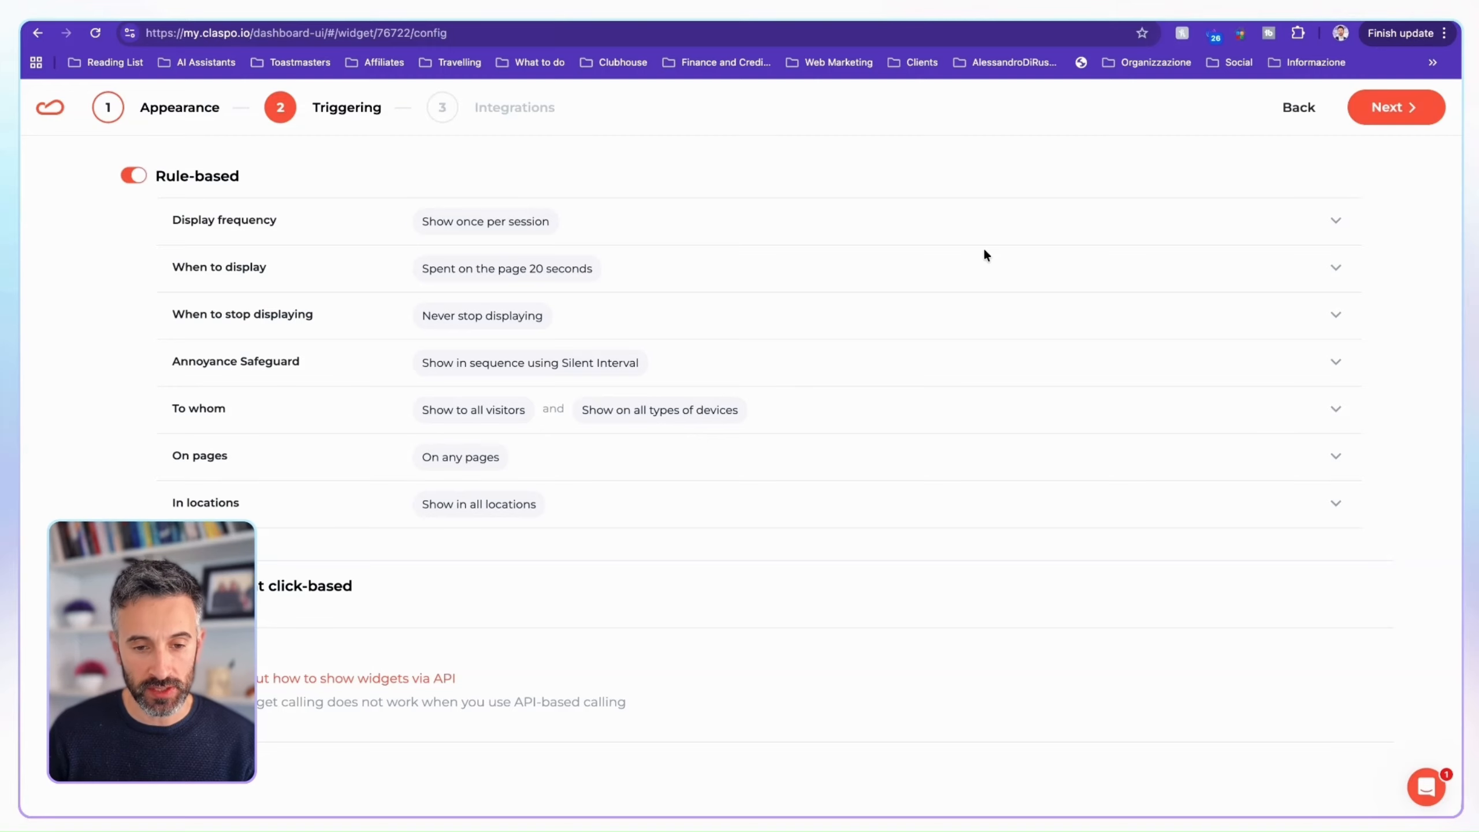
Set the rule-based display frequency to one time per 1 day
{"action": "left_click", "coordinate": [475, 223]}
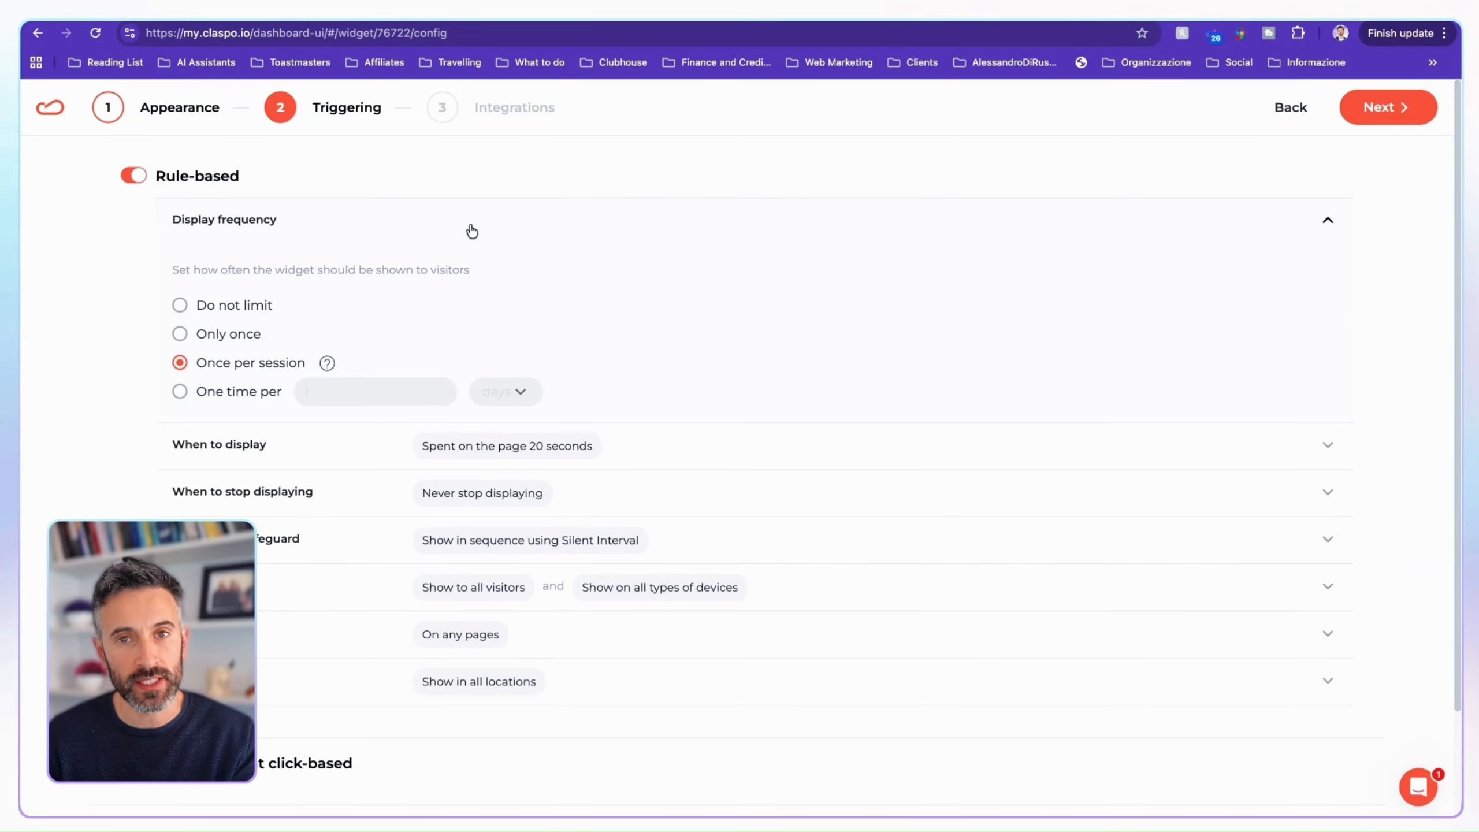
{"action": "left_click", "coordinate": [220, 304]}
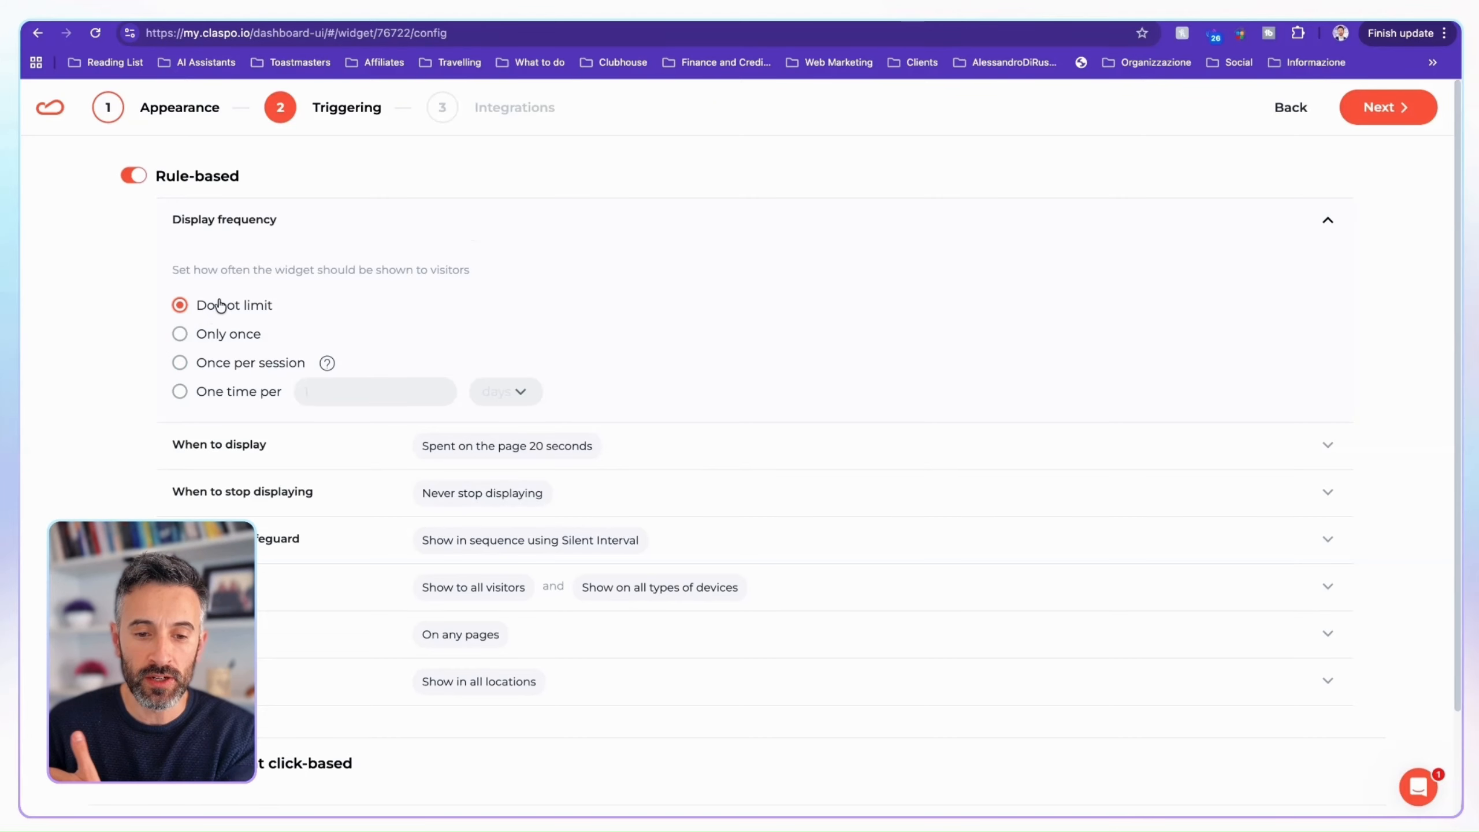
{"action": "left_click", "coordinate": [216, 341]}
{"action": "left_click", "coordinate": [214, 394]}
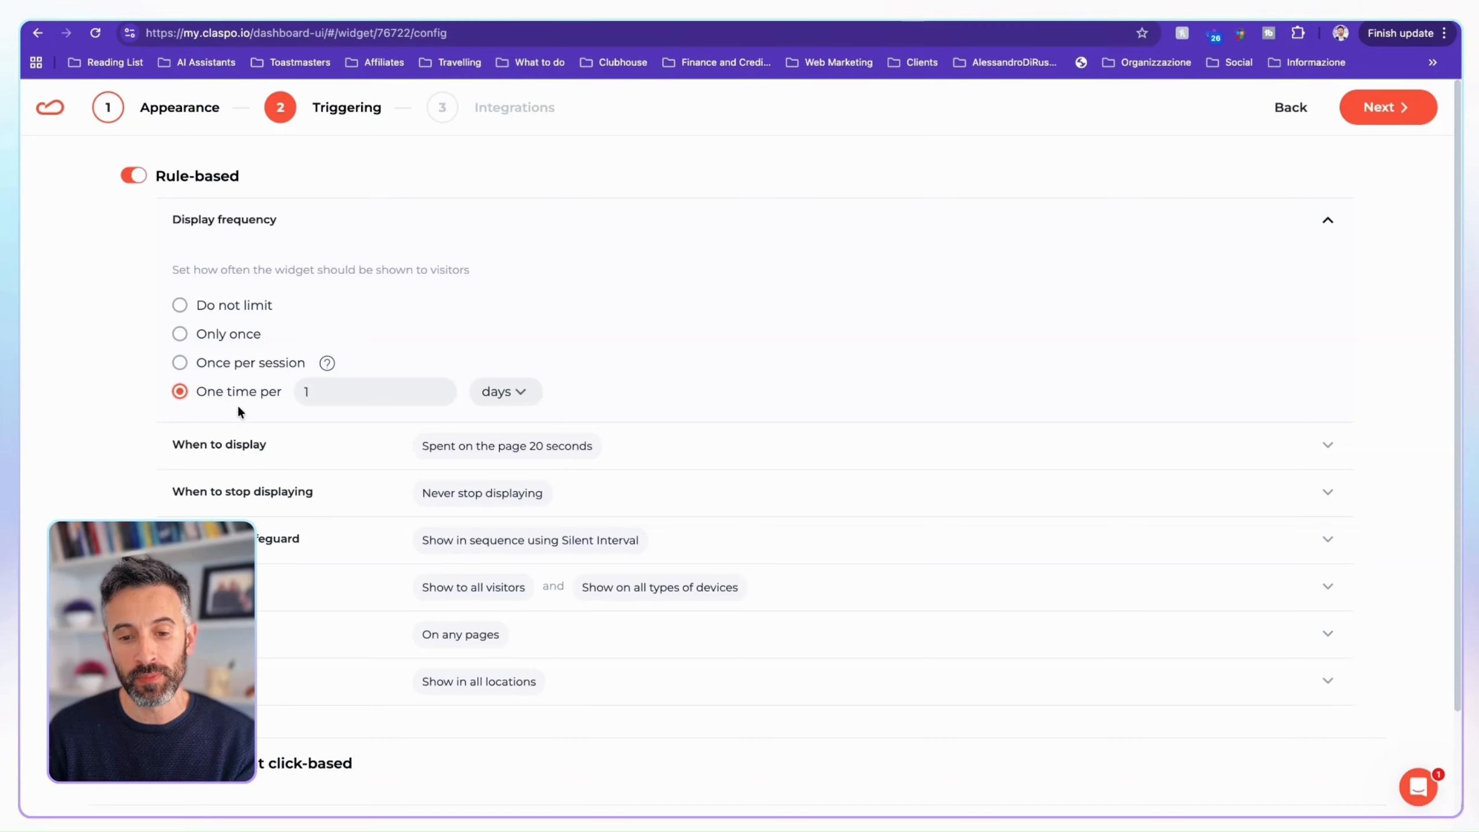
Set the rule-based display frequency to Do not limit and open the When to display conditions
{"action": "left_click", "coordinate": [205, 305]}
{"action": "scroll", "coordinate": [361, 431], "scroll_direction": "down", "scroll_amount": 3}
{"action": "left_click", "coordinate": [329, 364]}
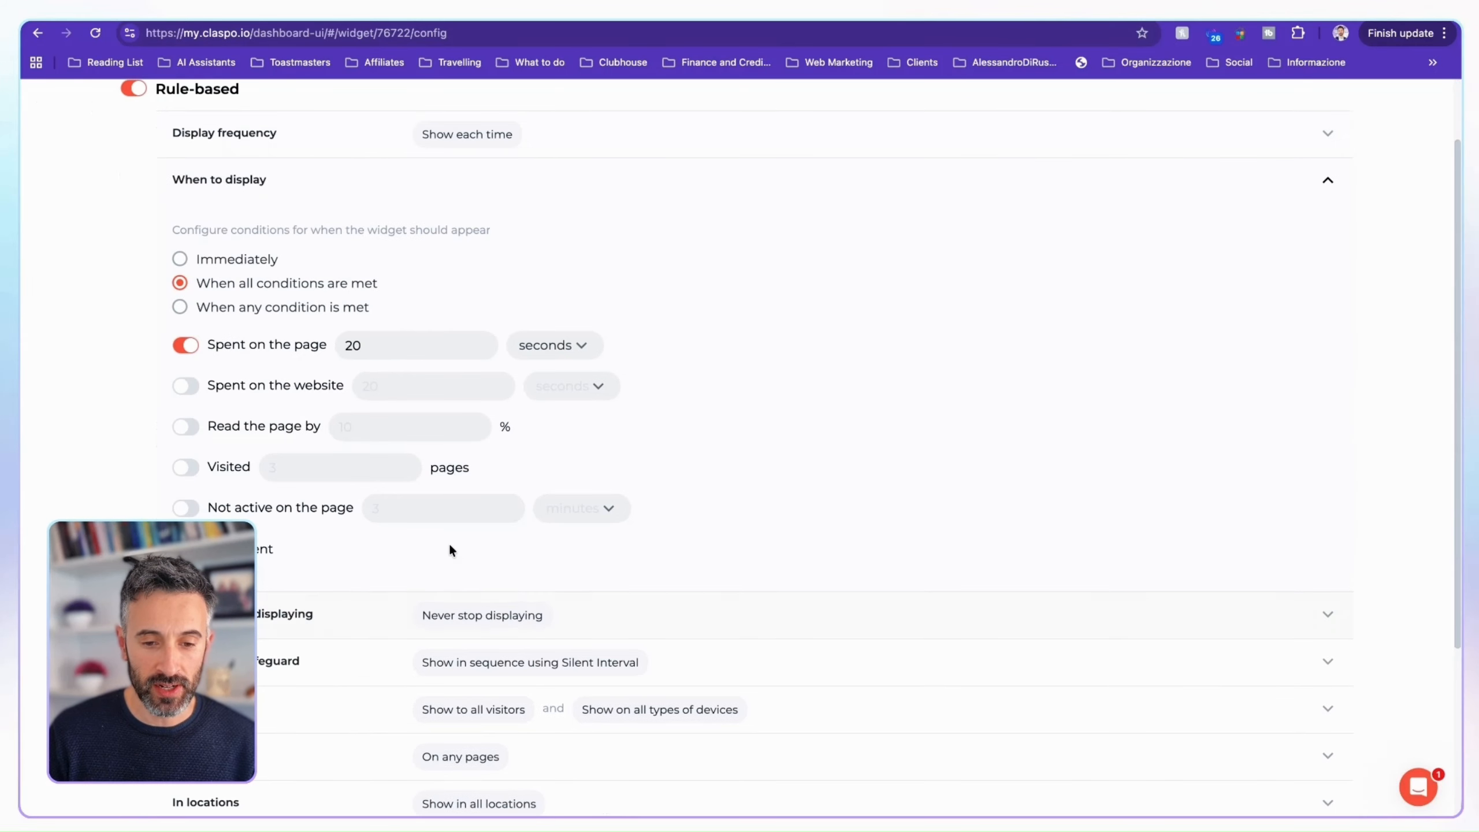
{"action": "scroll", "coordinate": [497, 465], "scroll_direction": "down", "scroll_amount": 1}
{"action": "scroll", "coordinate": [460, 397], "scroll_direction": "up", "scroll_amount": 2}
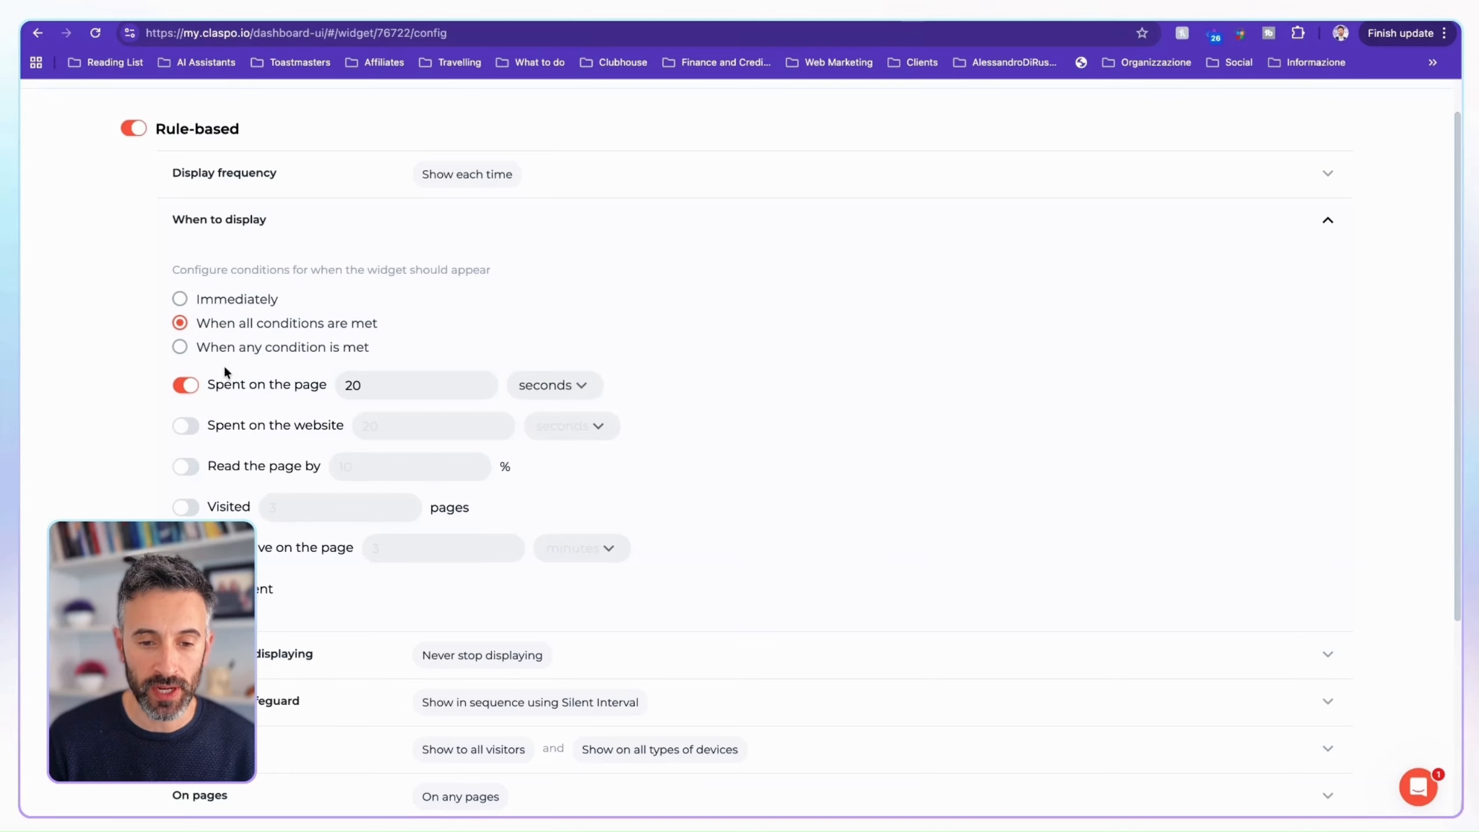
Display the widget when any condition is met, enabling 20 seconds spent on the page and 20 seconds spent on the website
{"action": "left_click", "coordinate": [211, 300]}
{"action": "left_click", "coordinate": [218, 324]}
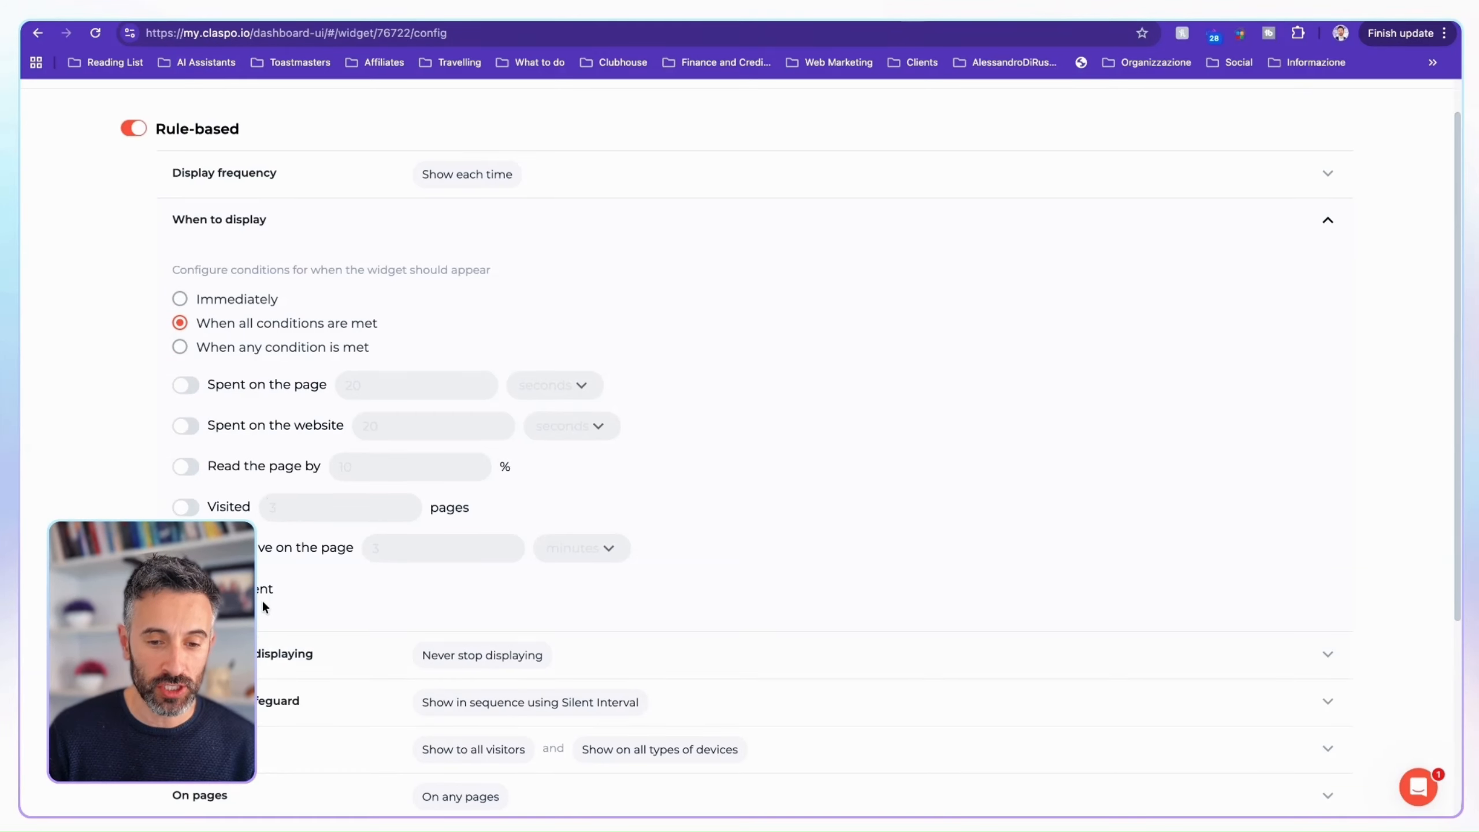
{"action": "left_click", "coordinate": [245, 350]}
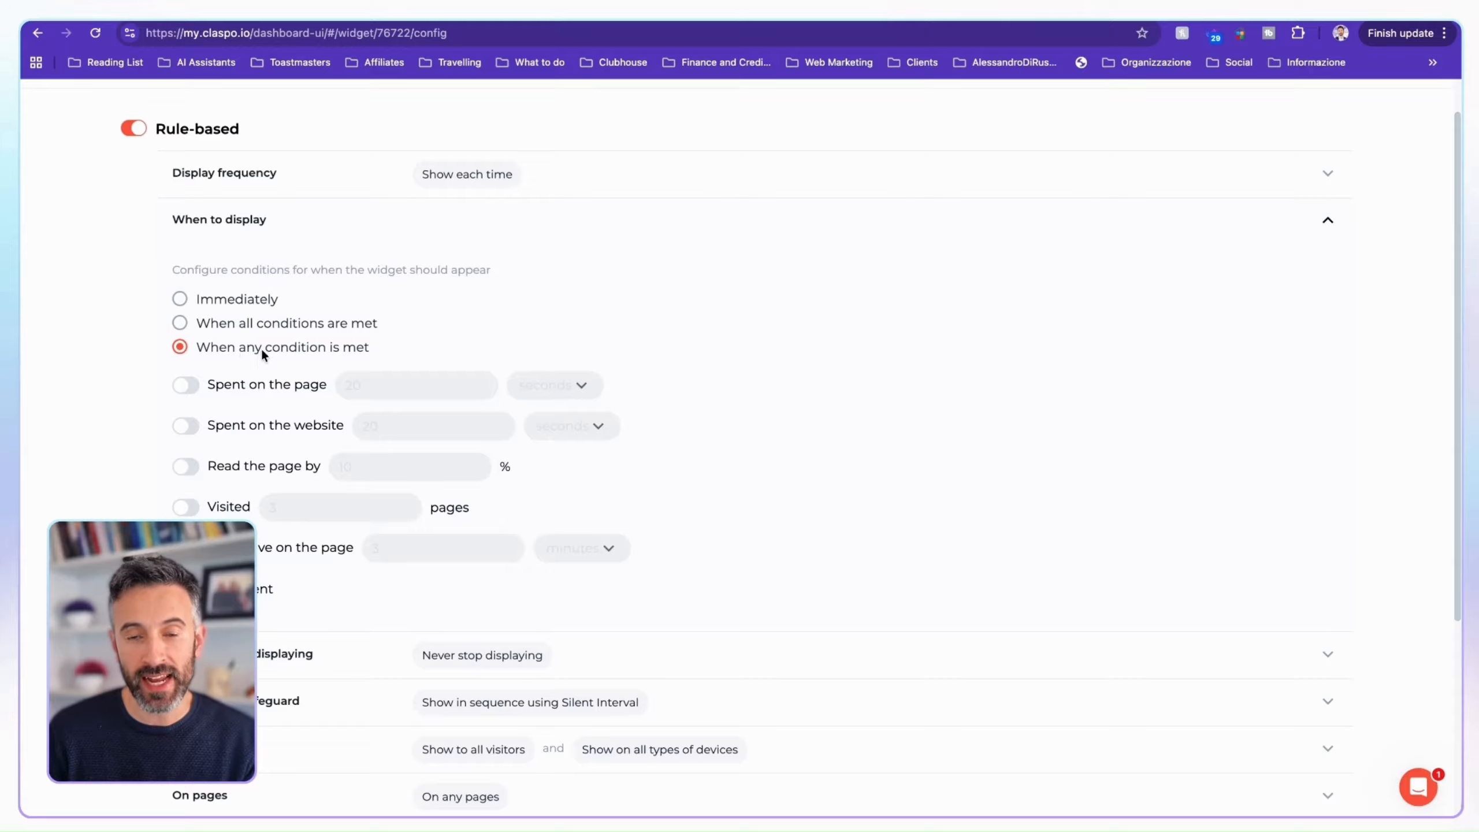
{"action": "left_click", "coordinate": [197, 386]}
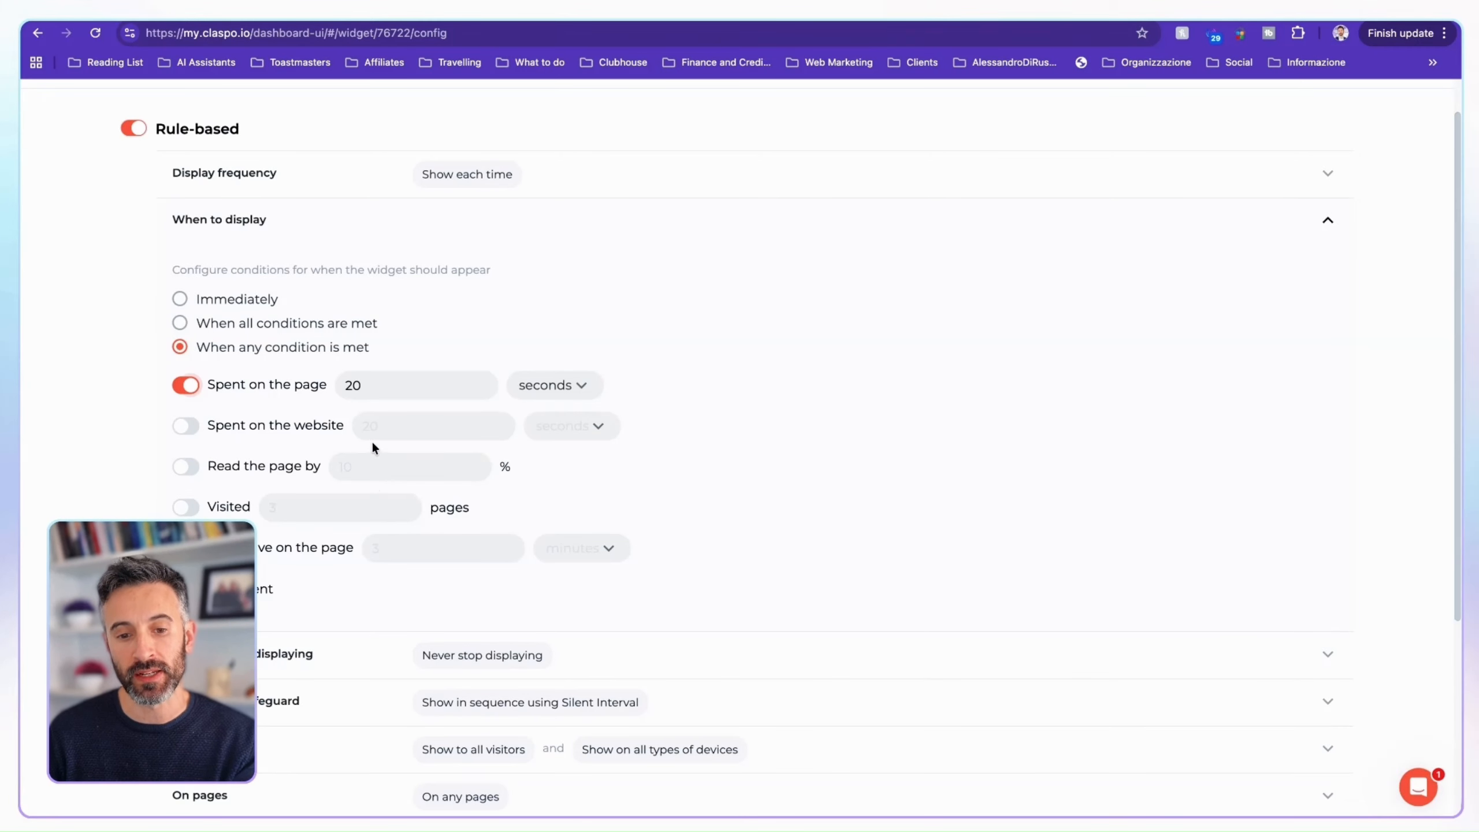
{"action": "left_click_drag", "start_coordinate": [358, 392], "coordinate": [347, 392]}
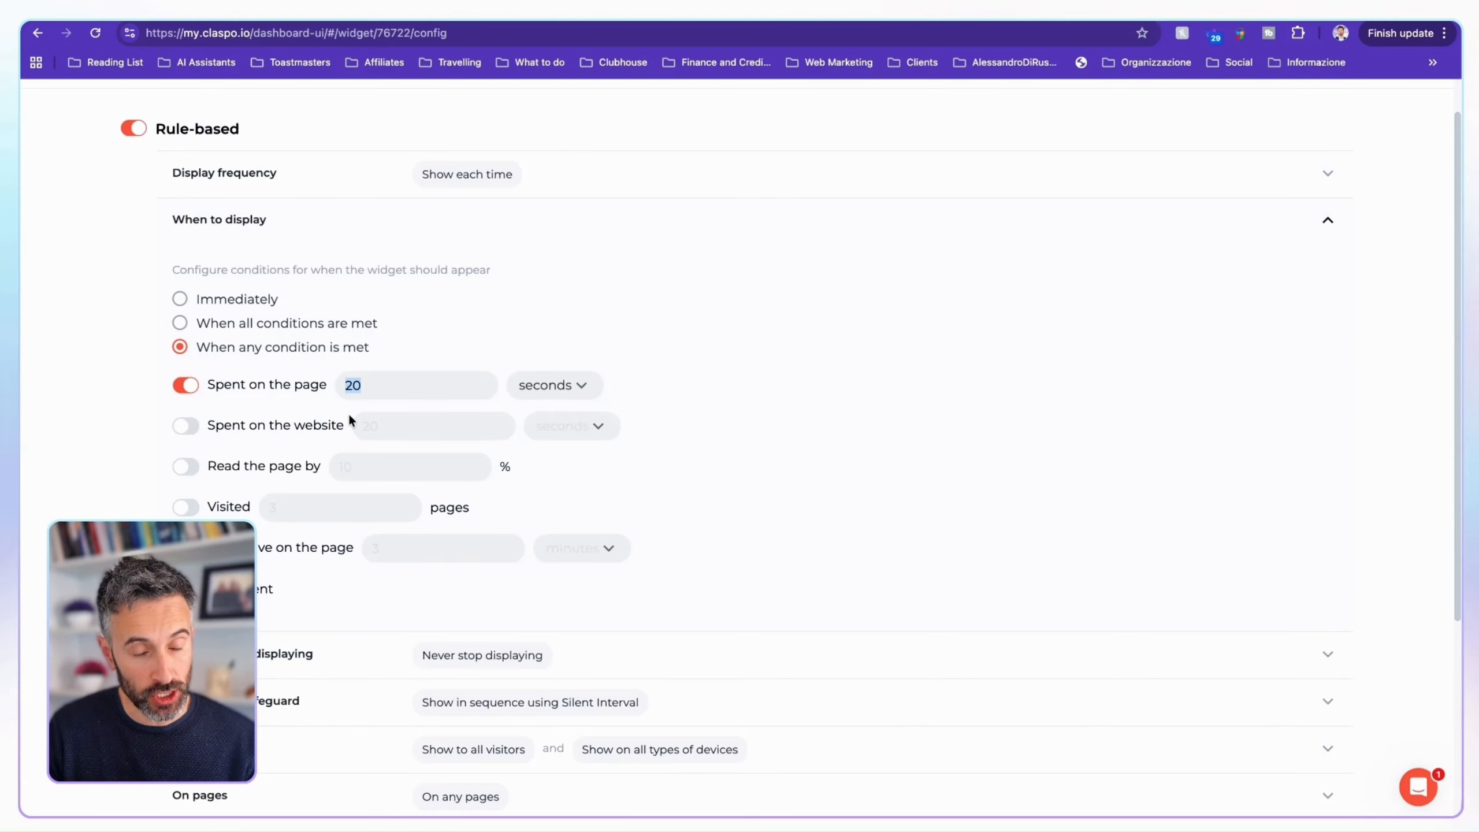
{"action": "left_click", "coordinate": [187, 426]}
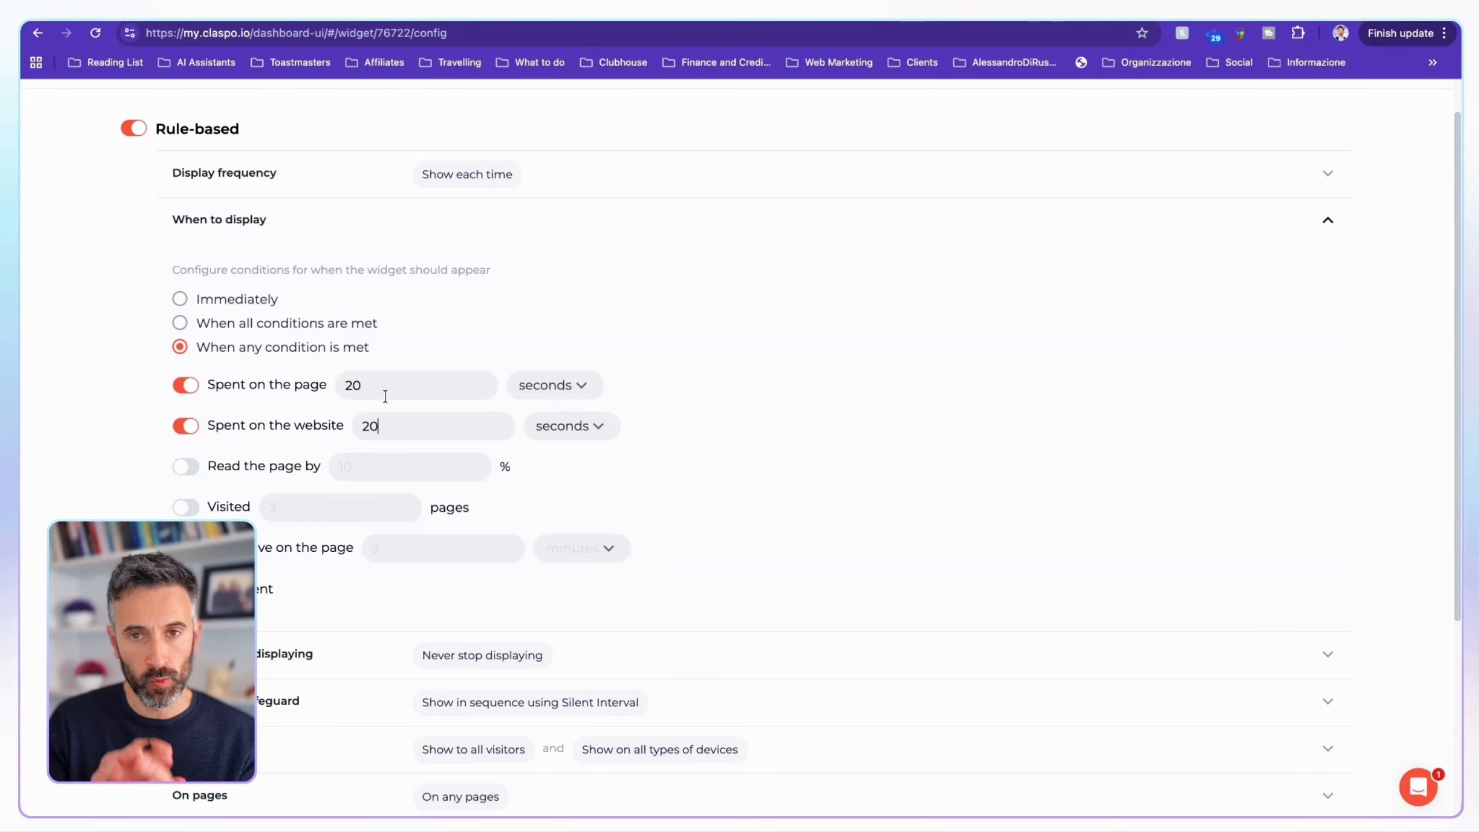
Add display conditions for reading the page by 70%, visiting 3 pages, and exit intent
{"action": "left_click", "coordinate": [186, 468]}
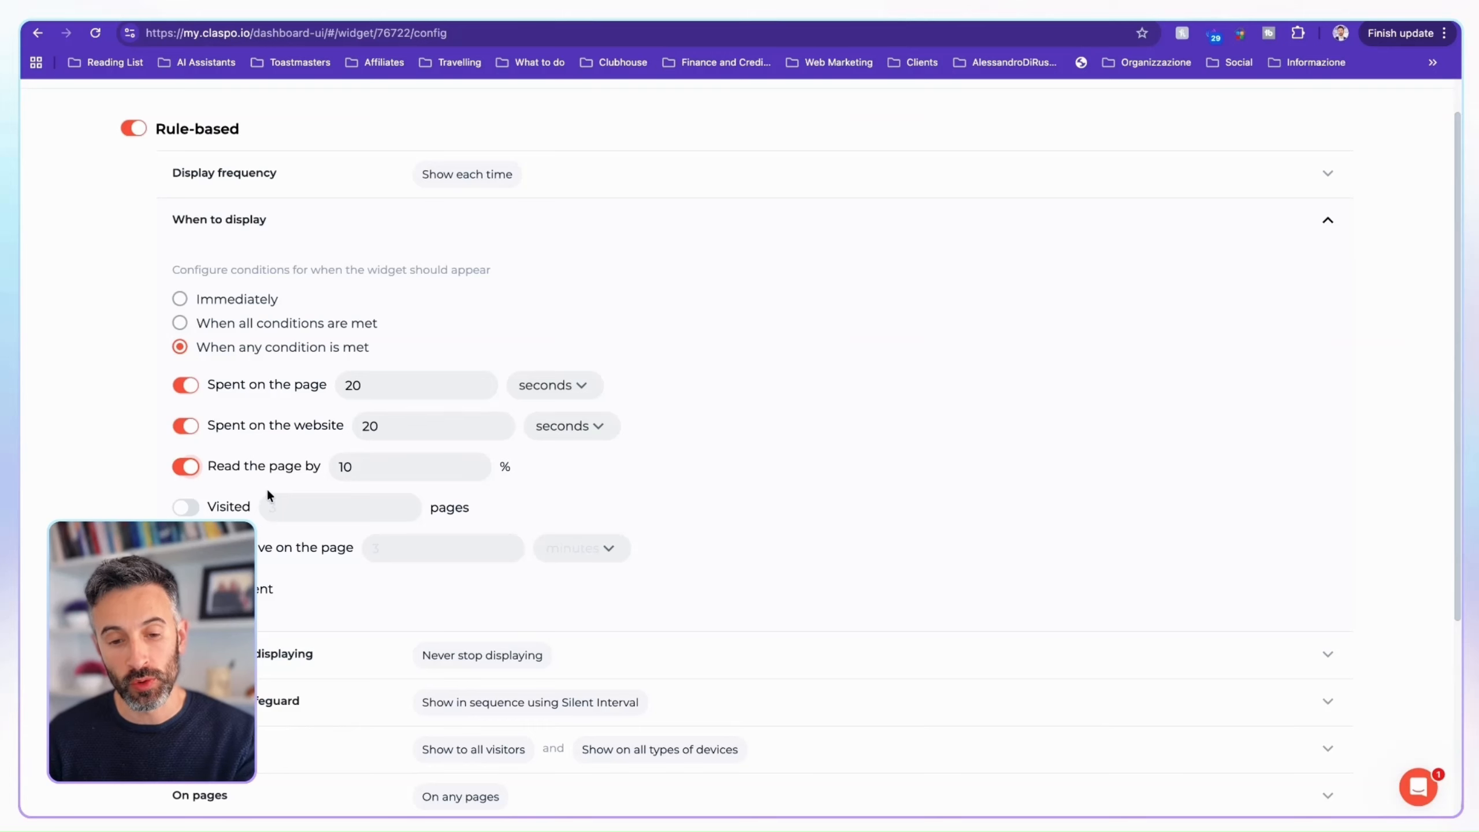
{"action": "left_click", "coordinate": [342, 473]}
{"action": "key", "text": "Delete"}
{"action": "type", "text": "3"}
{"action": "key", "text": "BackSpace"}
{"action": "type", "text": "7"}
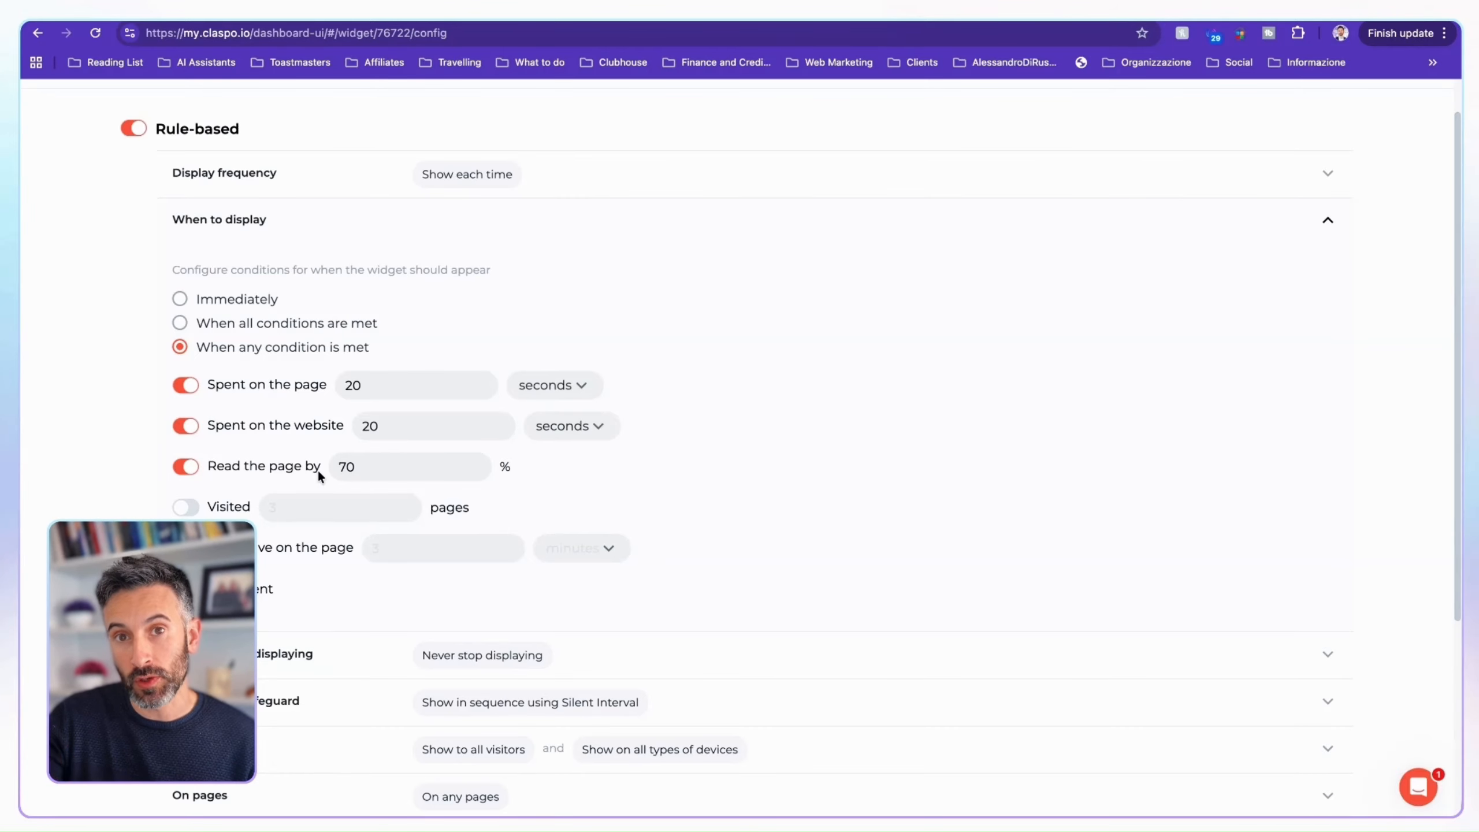
{"action": "left_click", "coordinate": [186, 507]}
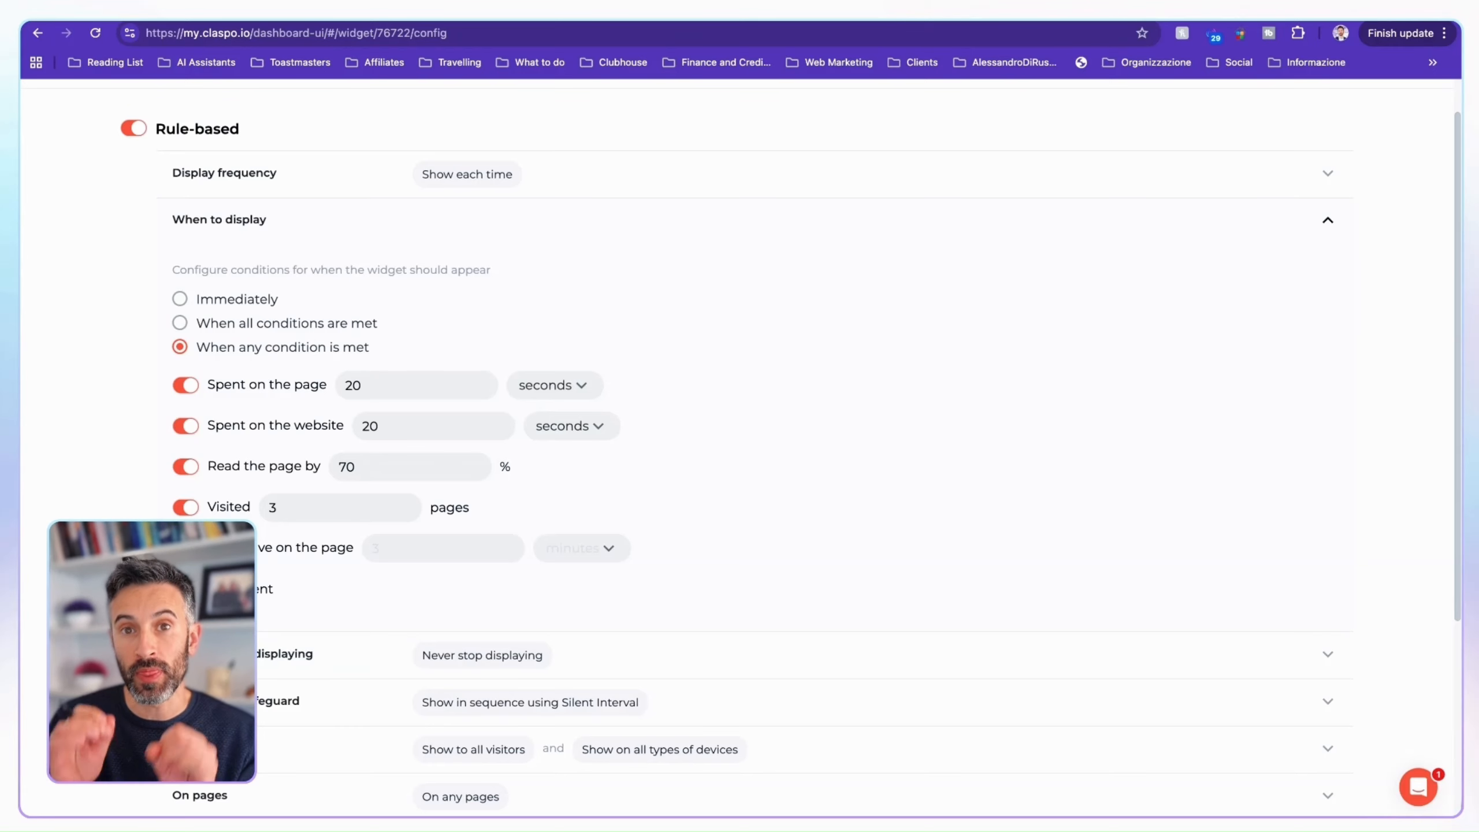
Review the remaining rules for when to stop displaying, Annoyance Safeguard, visitors and devices, pages, and locations
{"action": "scroll", "coordinate": [495, 582], "scroll_direction": "down", "scroll_amount": 5}
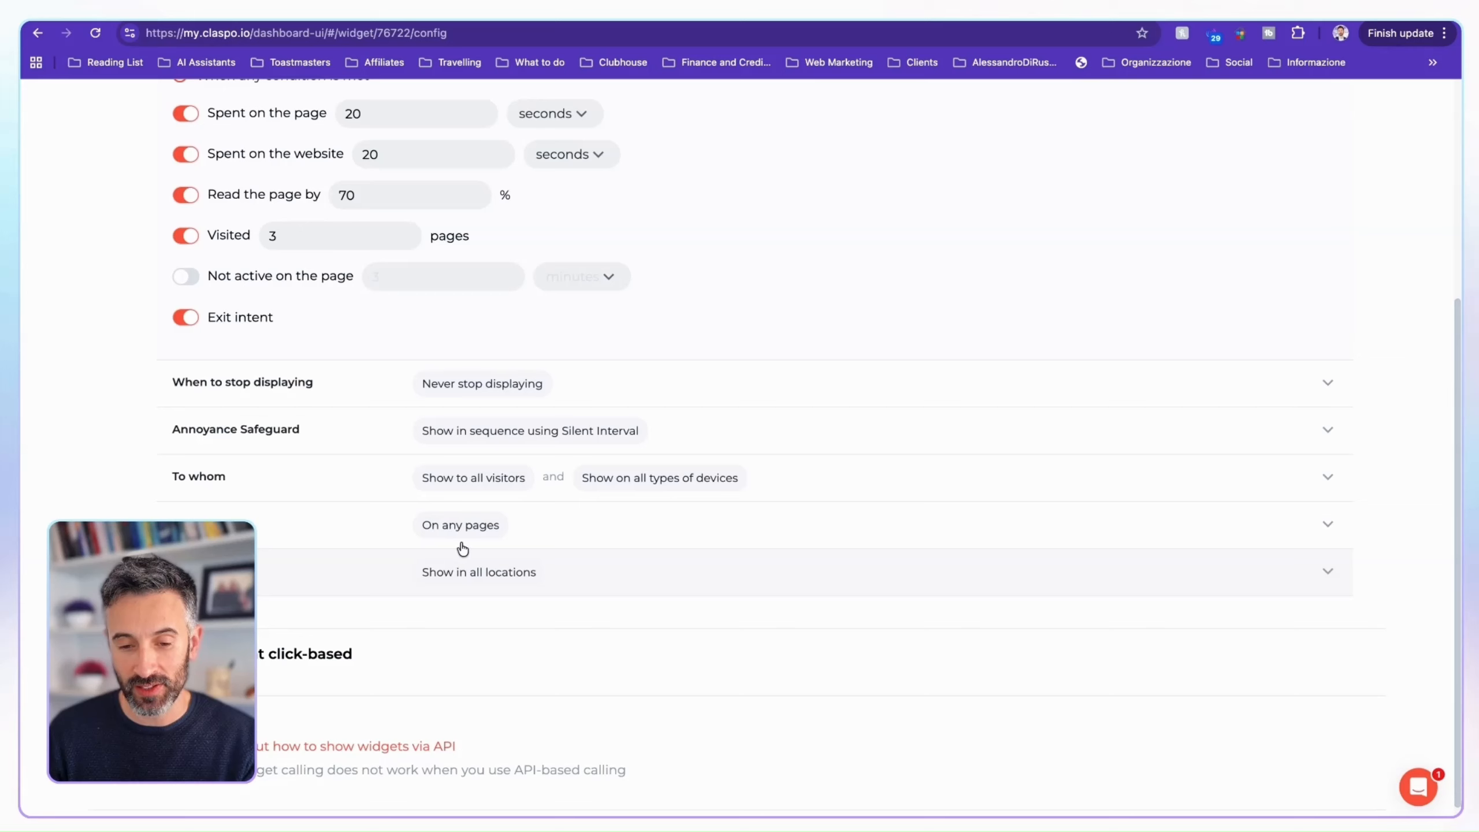
{"action": "left_click", "coordinate": [248, 387]}
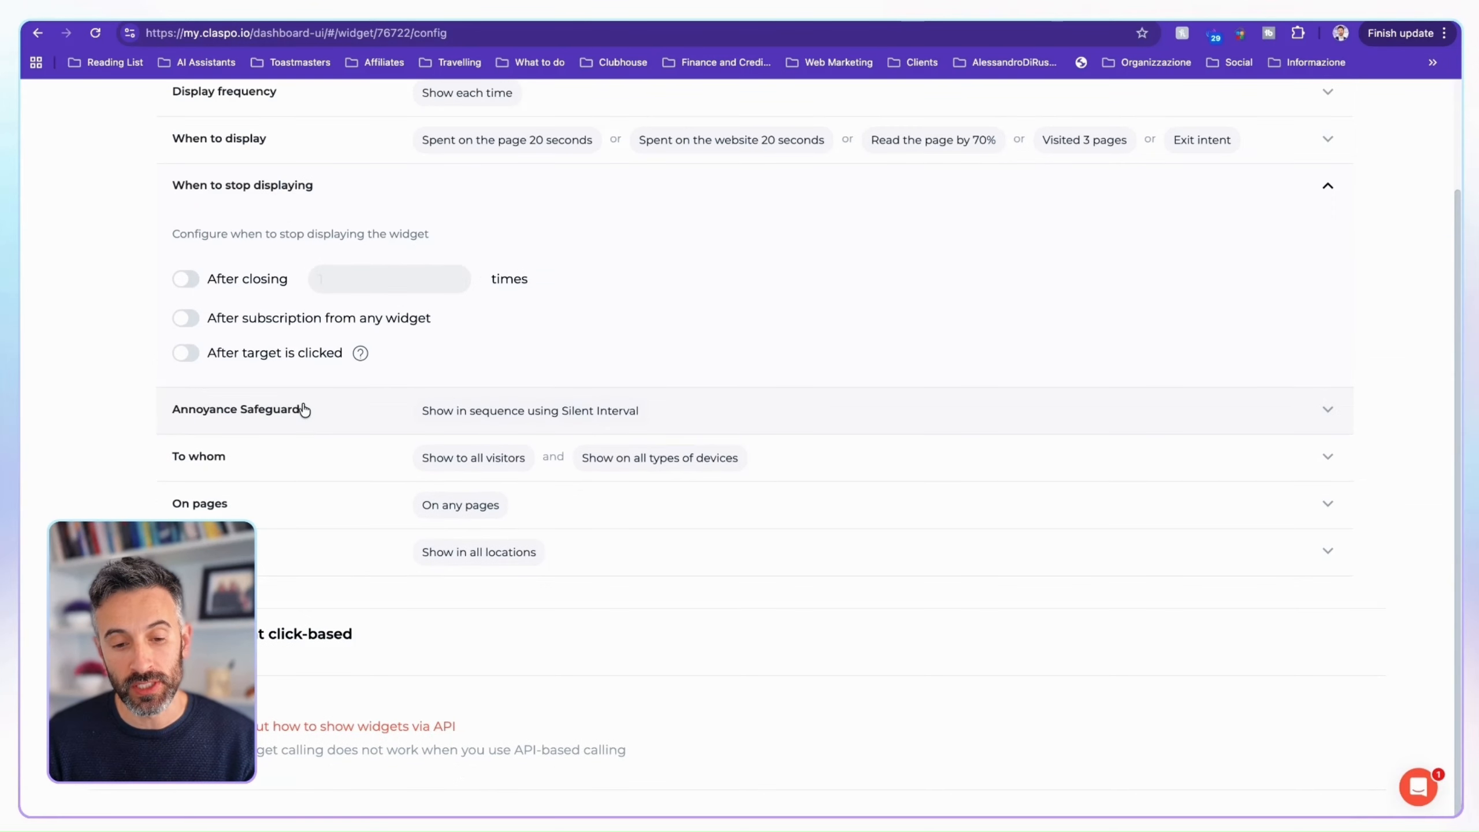
{"action": "left_click", "coordinate": [290, 415]}
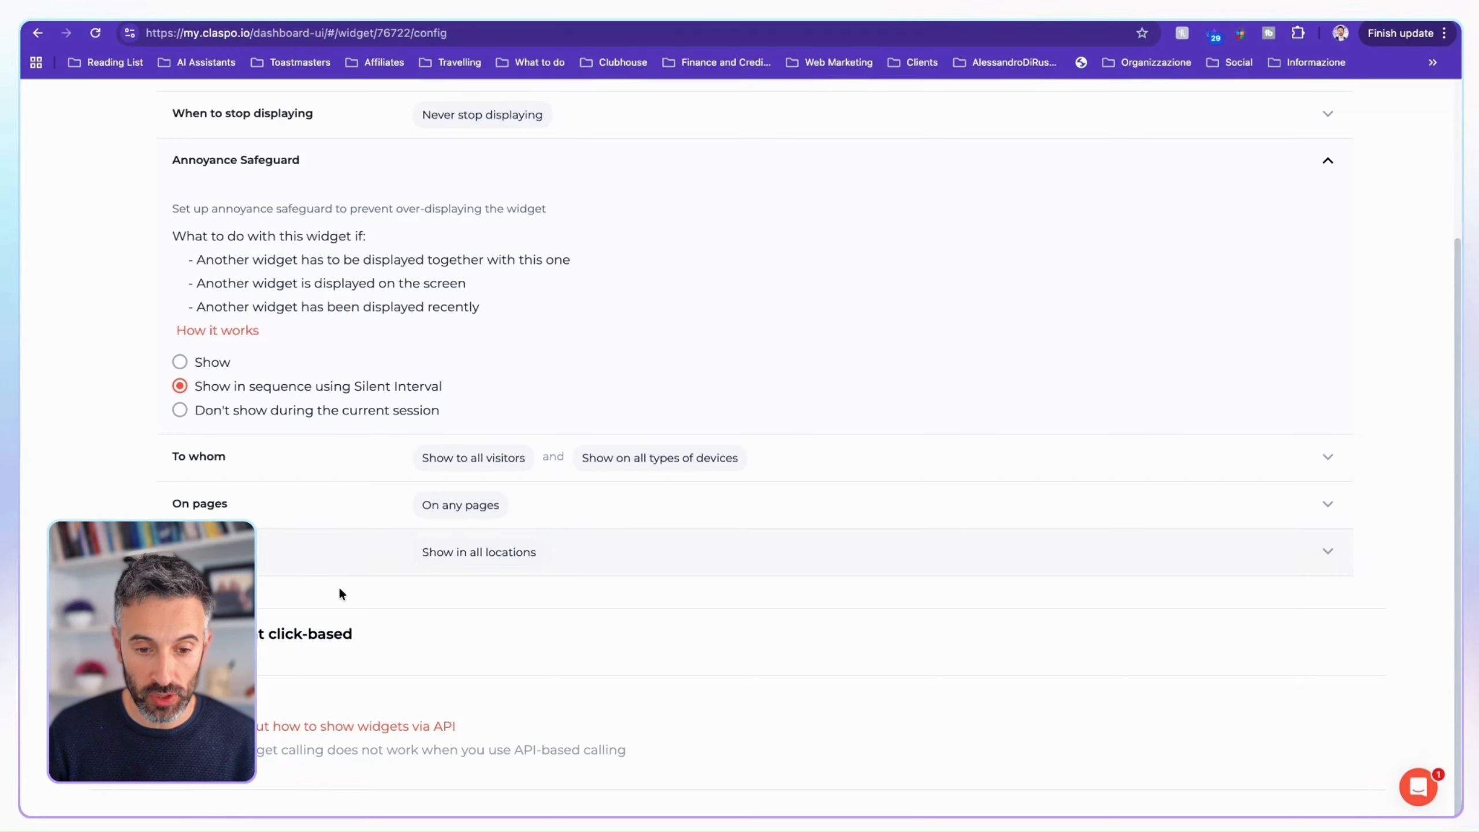
{"action": "left_click", "coordinate": [257, 475]}
{"action": "scroll", "coordinate": [275, 370], "scroll_direction": "up", "scroll_amount": 1}
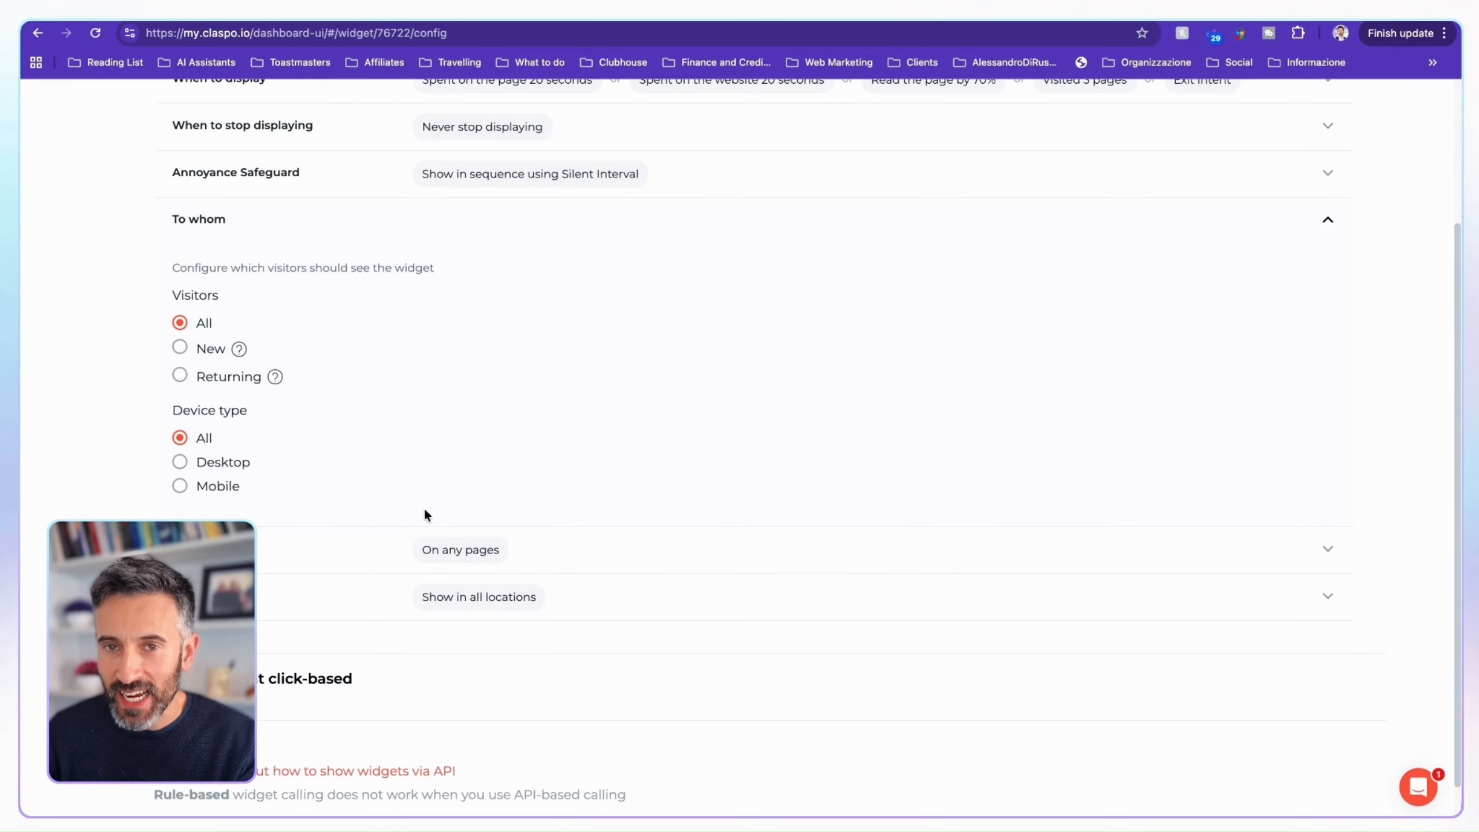
{"action": "left_click", "coordinate": [342, 558]}
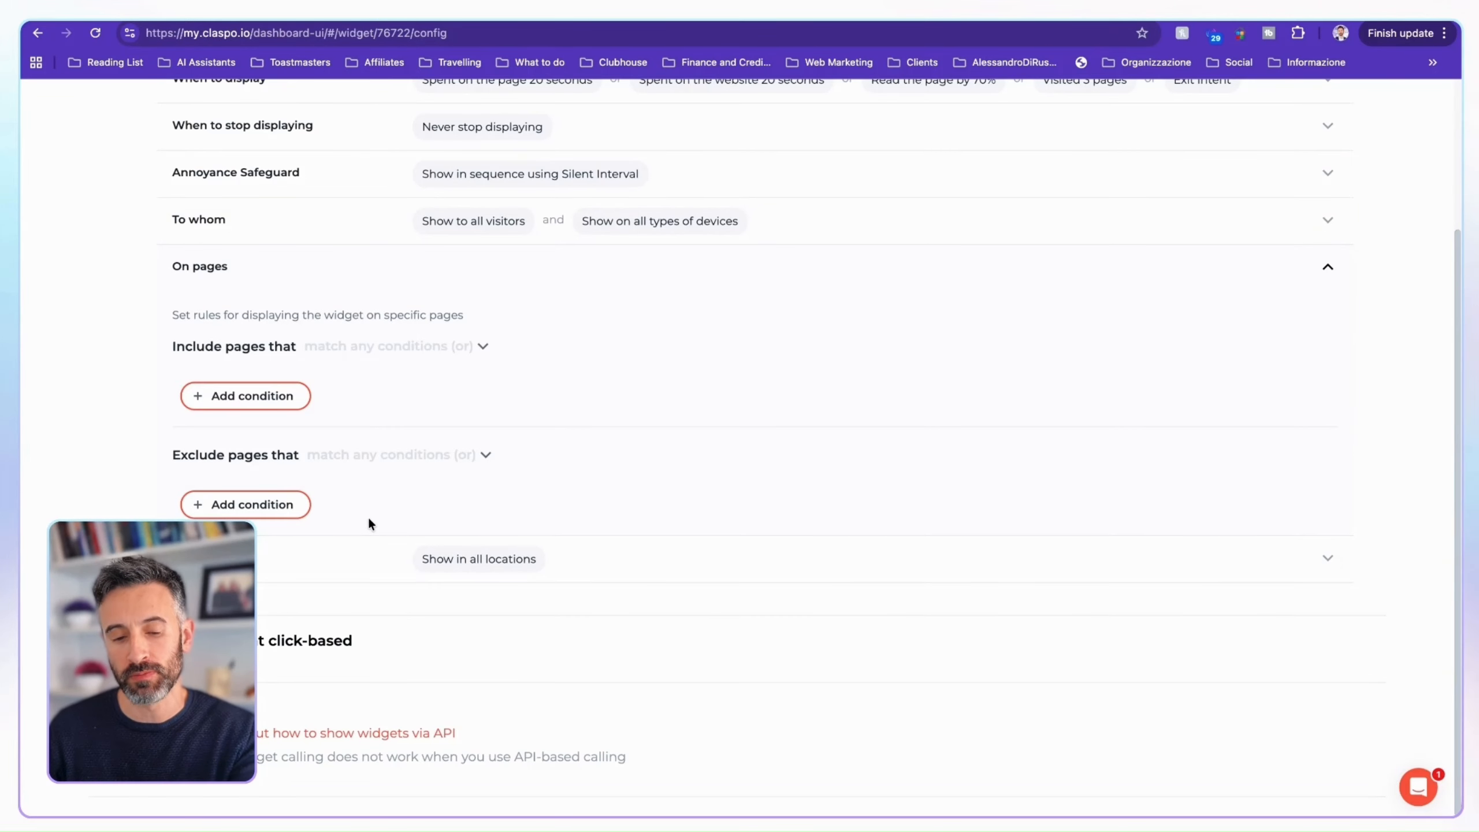
{"action": "left_click", "coordinate": [359, 564]}
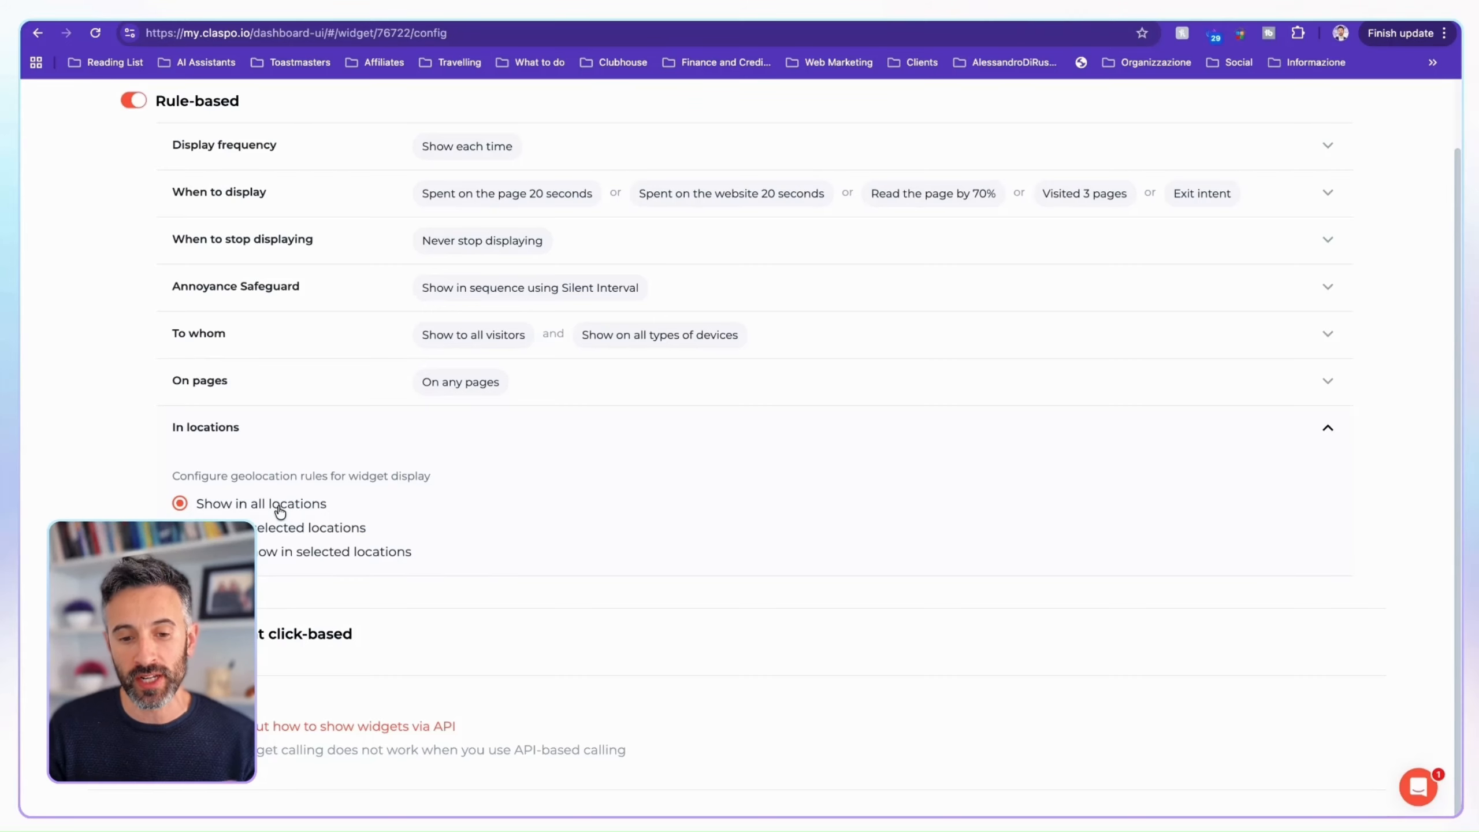
{"action": "scroll", "coordinate": [811, 526], "scroll_direction": "up", "scroll_amount": 2}
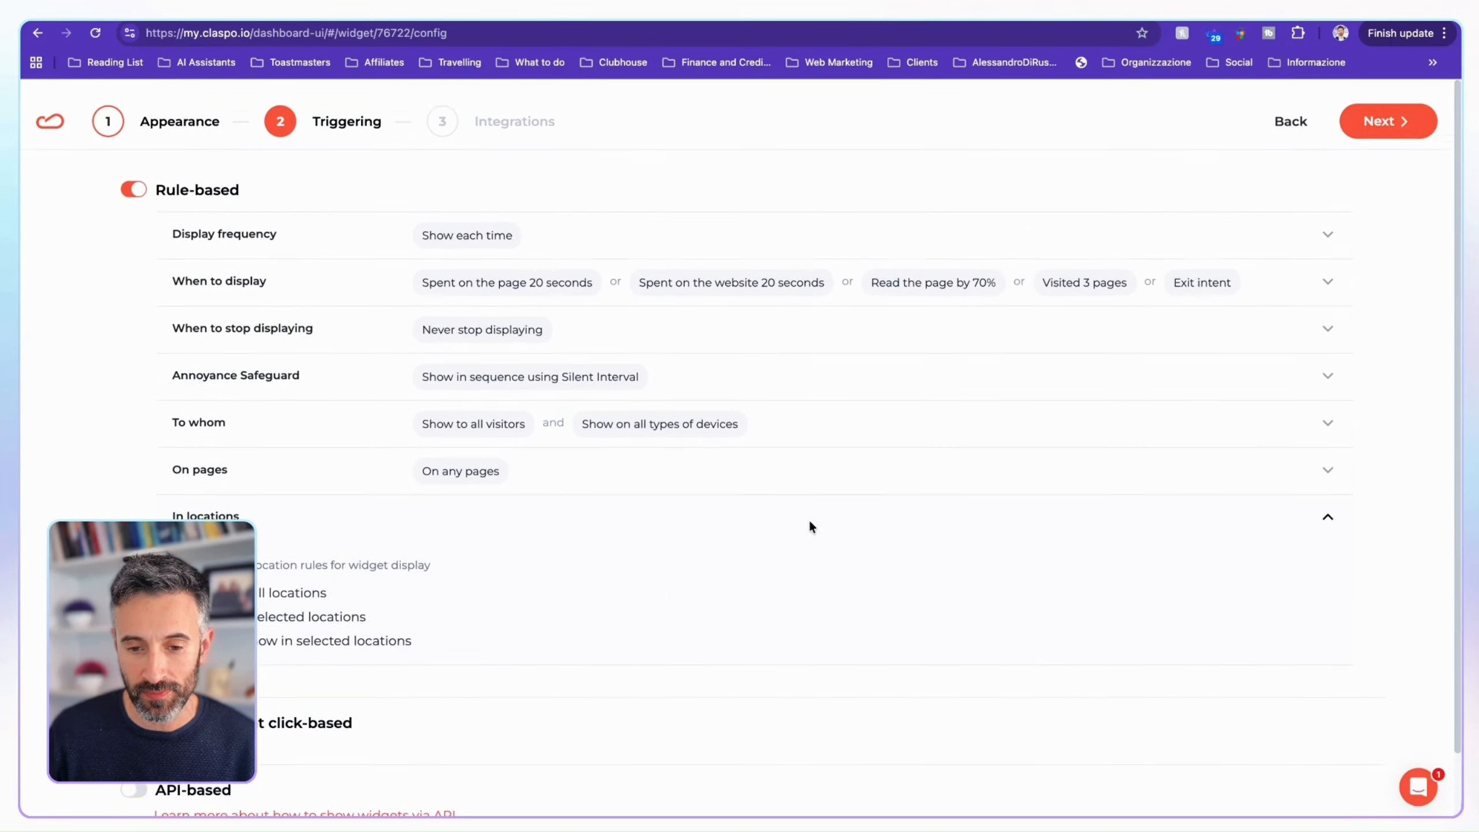
Continue through triggering and integrations to finish the widget setup, and set its status to Published
{"action": "left_click", "coordinate": [1385, 117]}
{"action": "left_click", "coordinate": [1387, 107]}
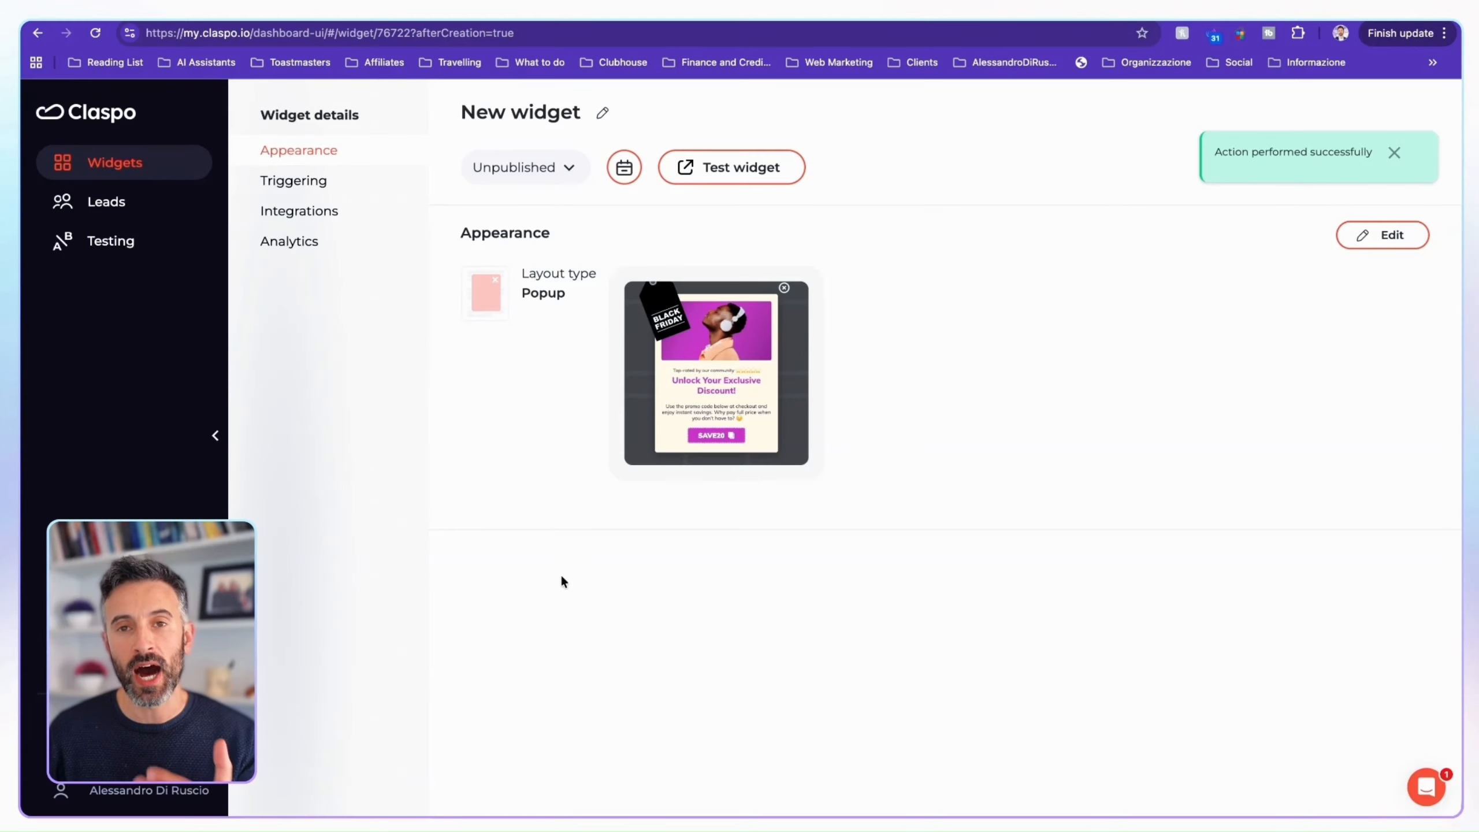
{"action": "left_click", "coordinate": [524, 175]}
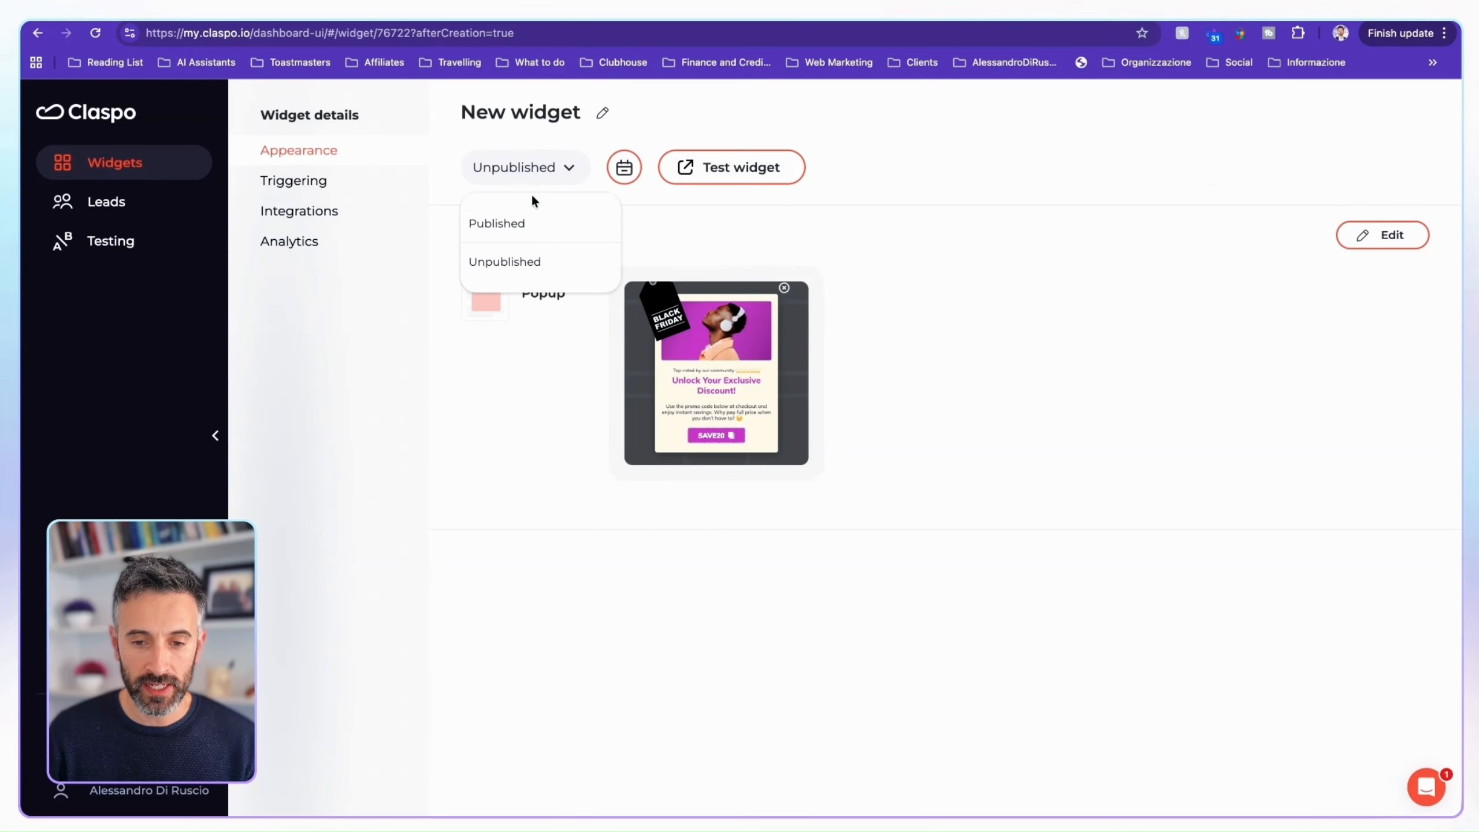
{"action": "left_click", "coordinate": [524, 222]}
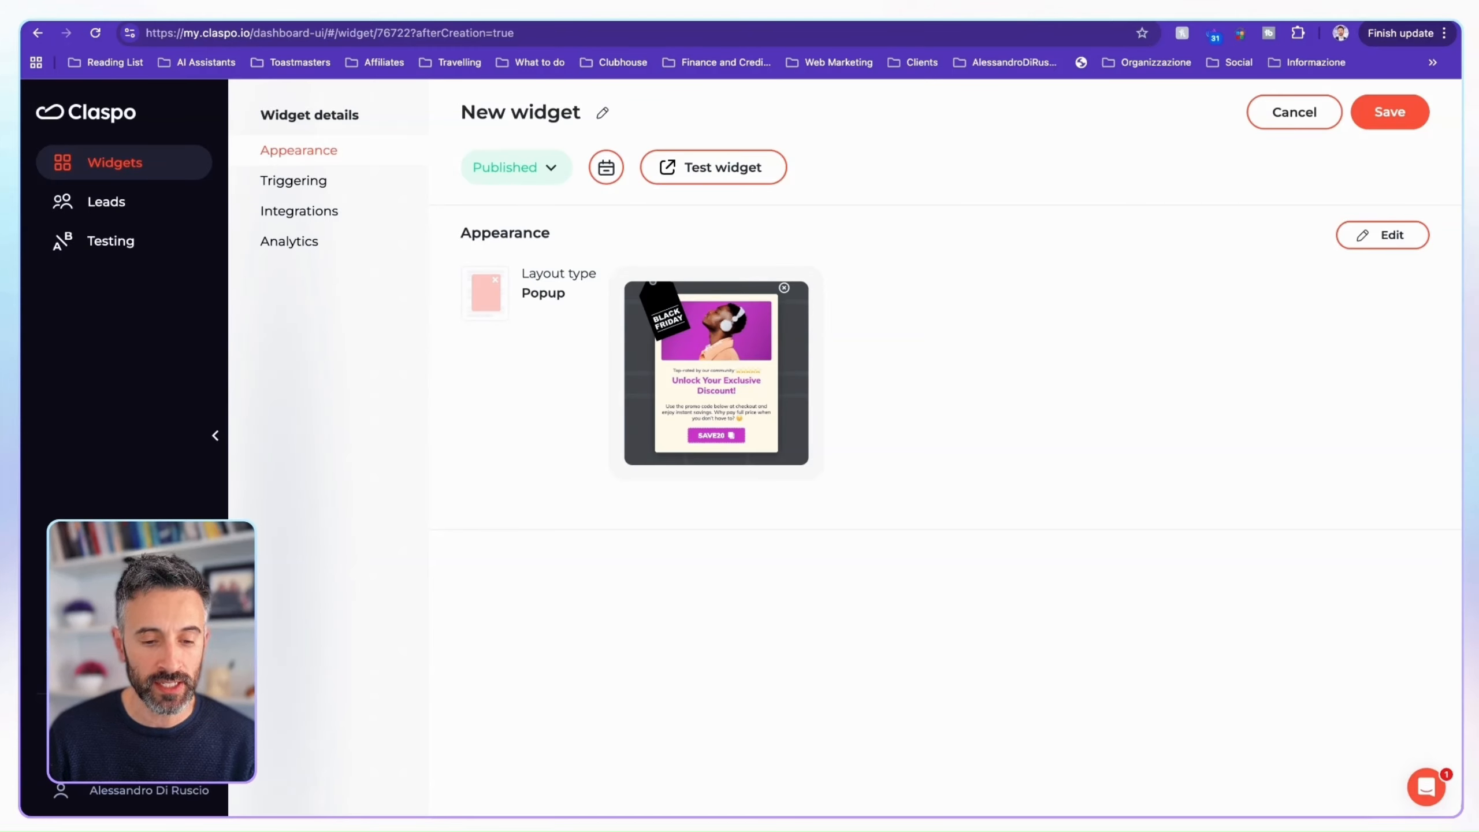
Leave the widget details without saving and copy the script tag code from the site's Install script page
{"action": "left_click", "coordinate": [117, 665]}
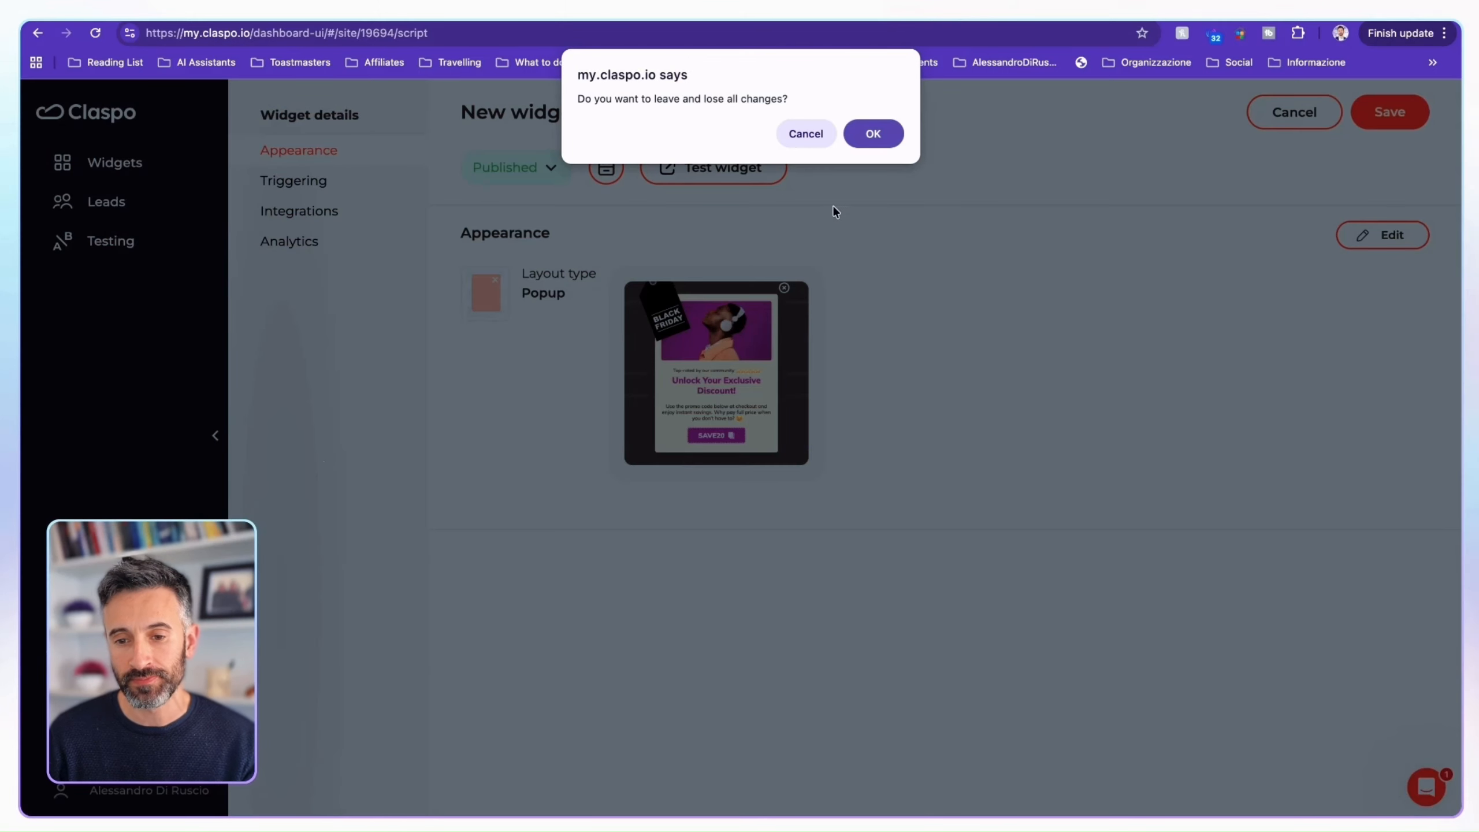
{"action": "left_click", "coordinate": [874, 133]}
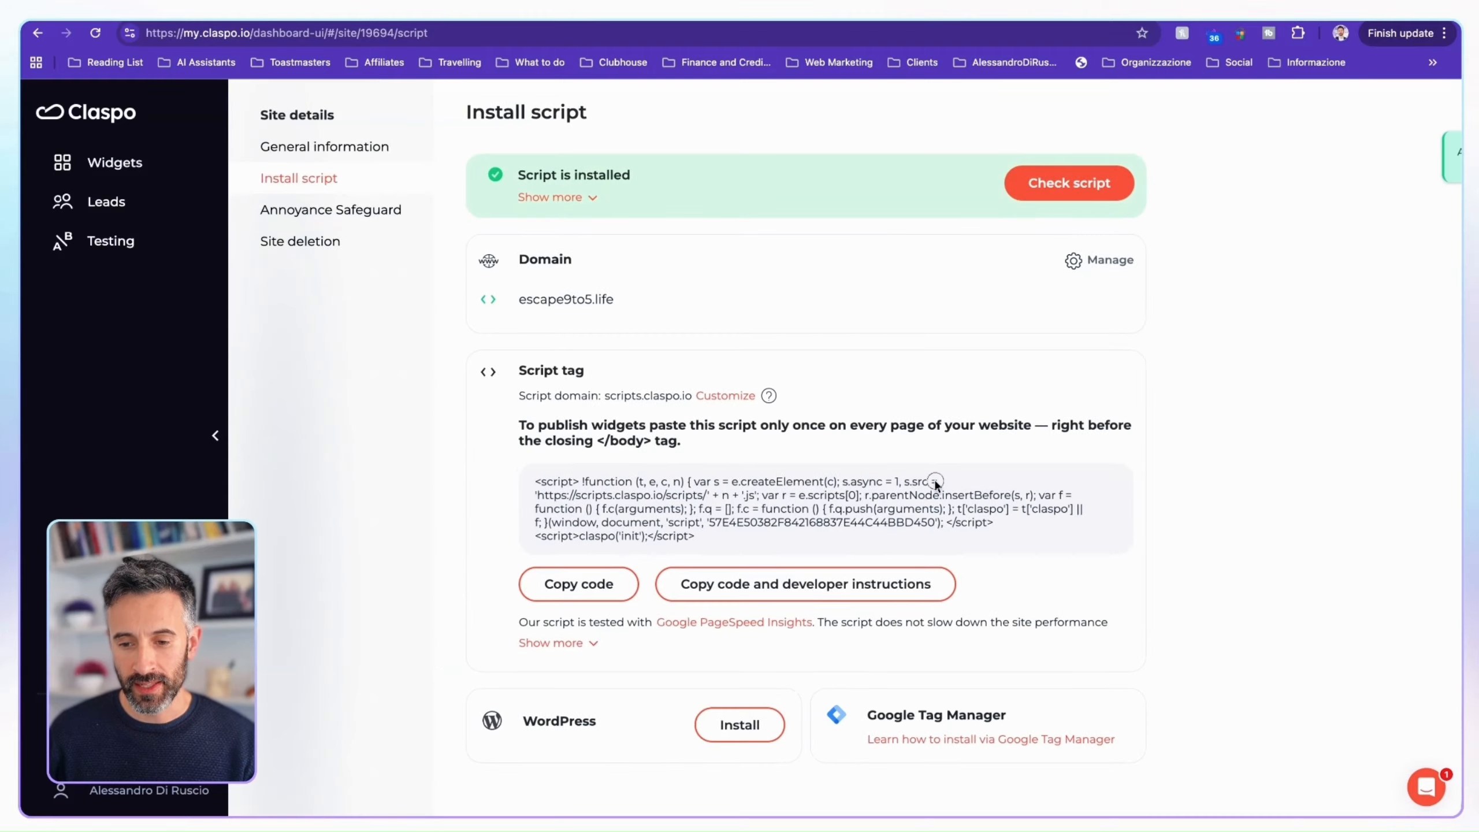
{"action": "left_click_drag", "start_coordinate": [702, 537], "coordinate": [527, 479]}
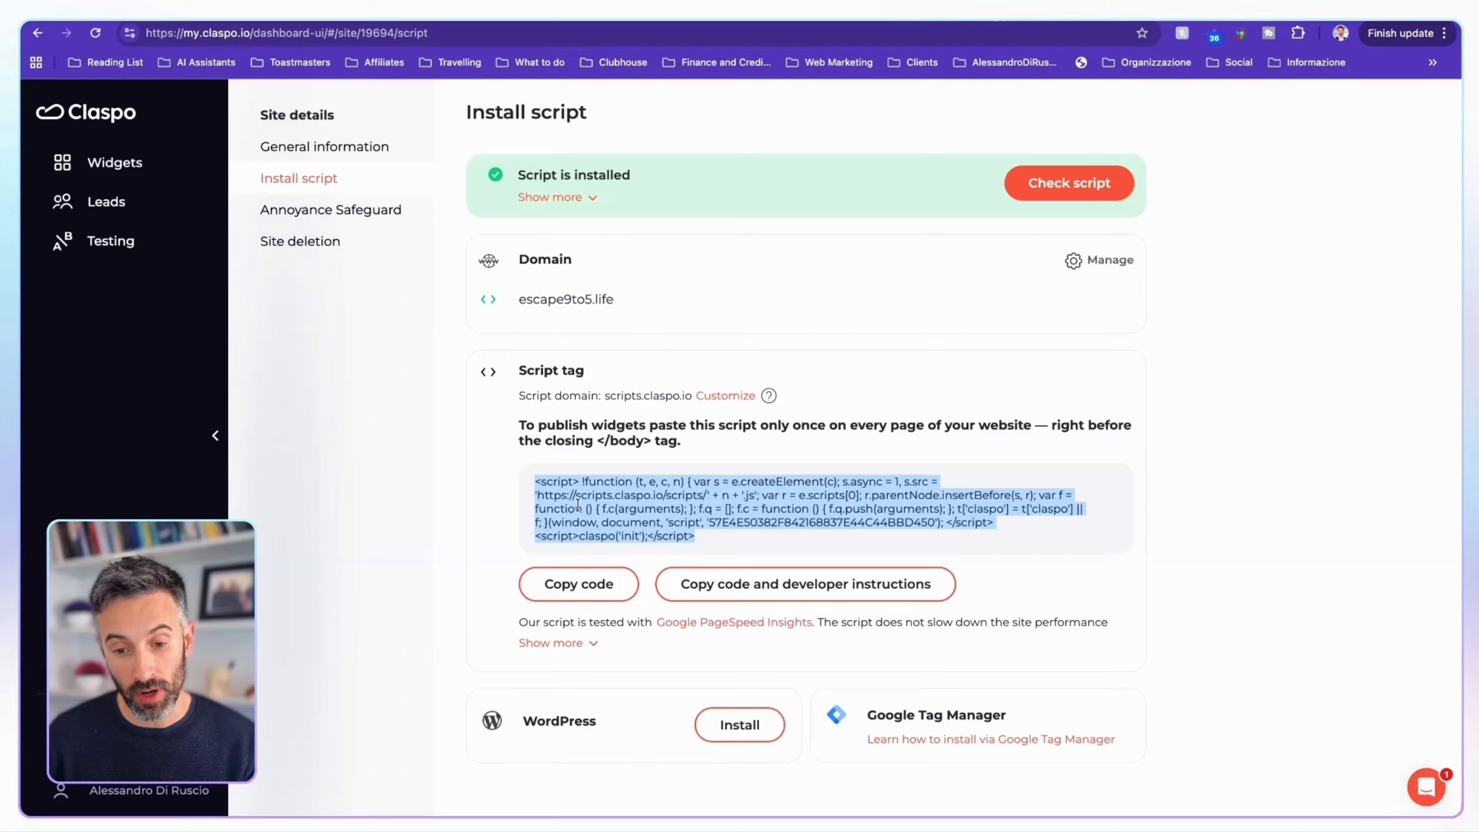
{"action": "left_click", "coordinate": [572, 585]}
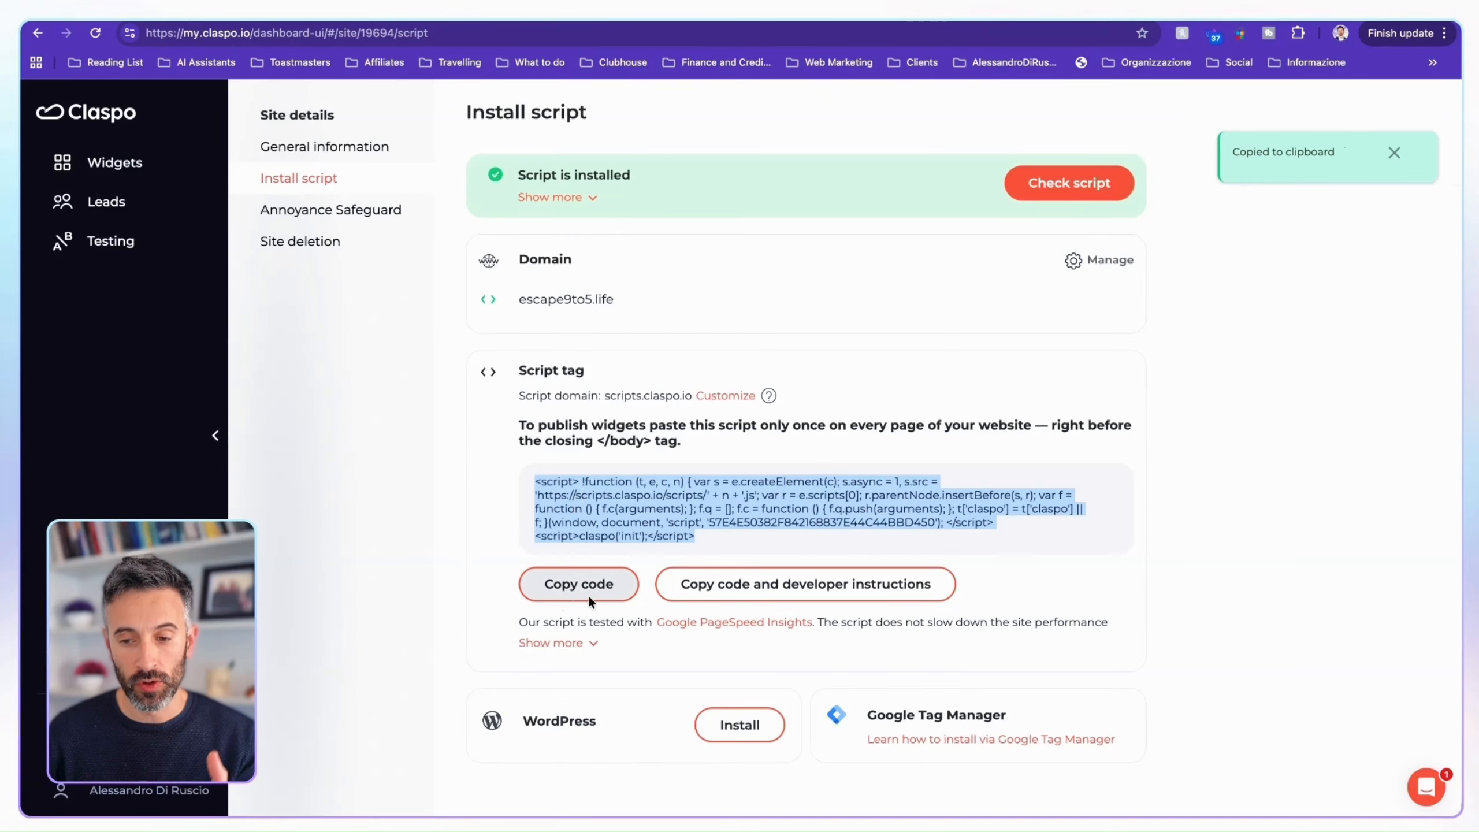